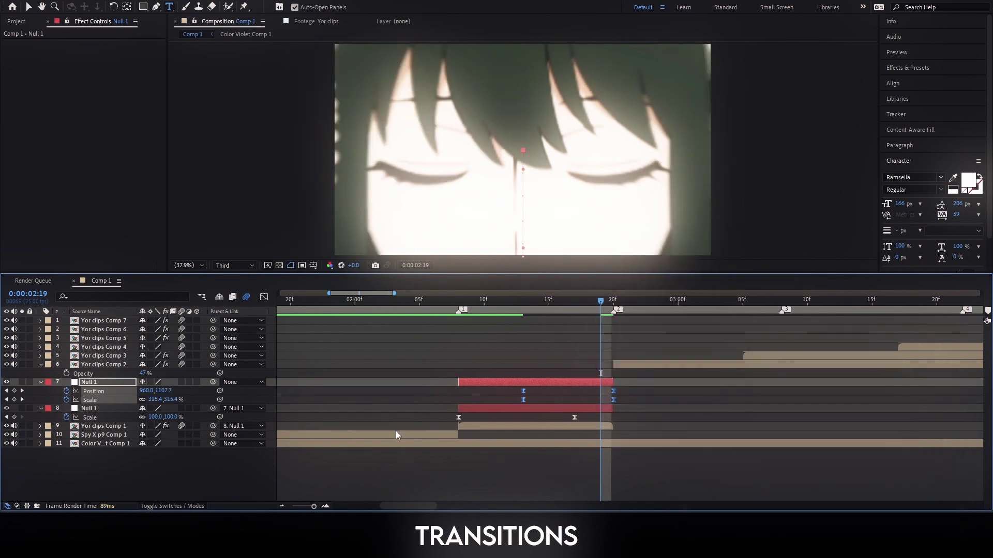
- Steepen the speed curve of Null 1's position and scale by reducing the last keyframes' influence to about 3%, and preview the zoom
drag(636, 447, 509, 482)
drag(538, 474, 613, 473)
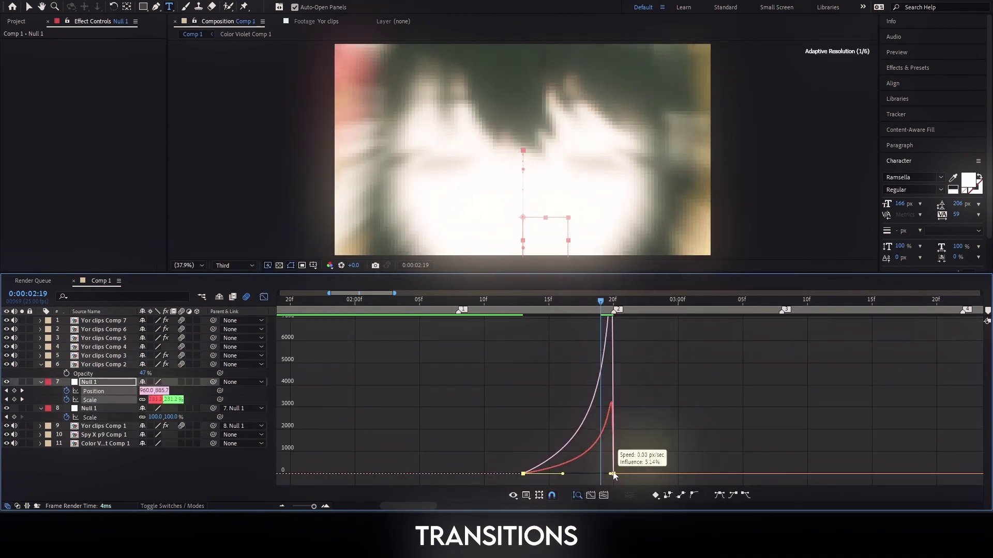
click(420, 301)
key(space)
click(367, 300)
click(264, 297)
click(464, 469)
key(space)
click(704, 301)
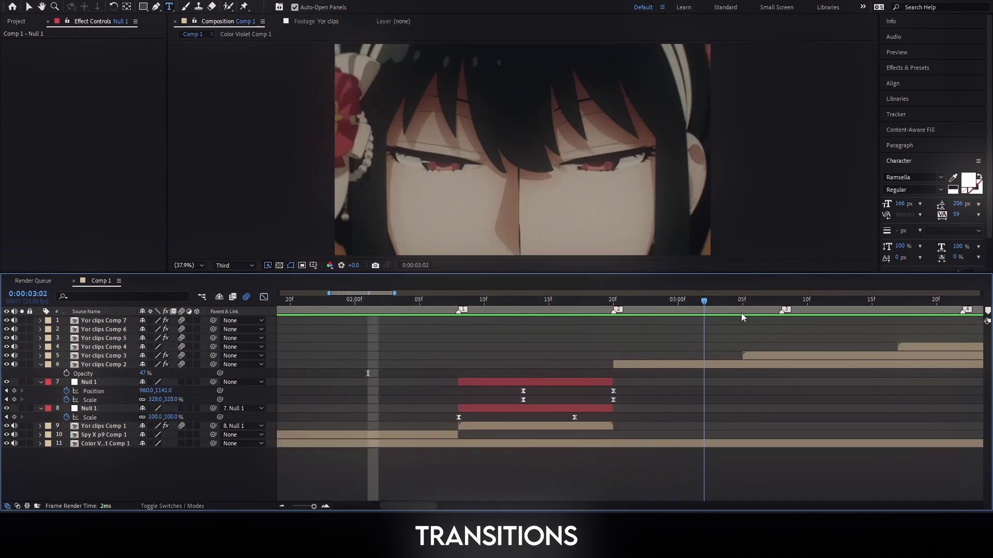
- Collapse the revealed properties of the two Null 1 layers and Yor clips Comp 2 in the timeline
key(Page_Up)
key(u)
click(640, 365)
click(404, 478)
key(s)
key(s)
- Apply the daddy shake (1) user preset to Yor clips Comp 1 at 0:00:02:08 and preview the transition
click(458, 301)
click(481, 393)
key(ctrl+v)
click(899, 69)
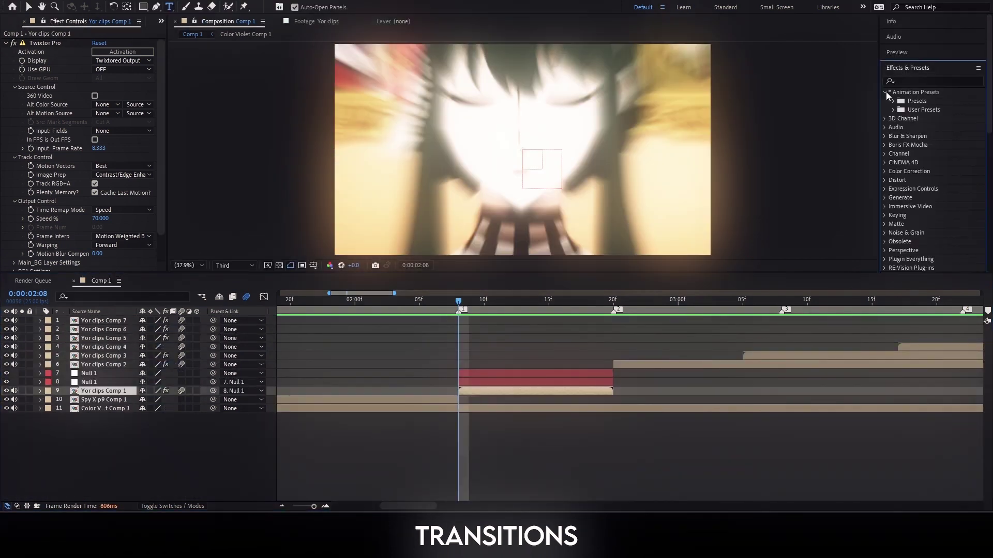
double_click(937, 136)
click(460, 455)
key(v)
key(space)
click(330, 301)
key(space)
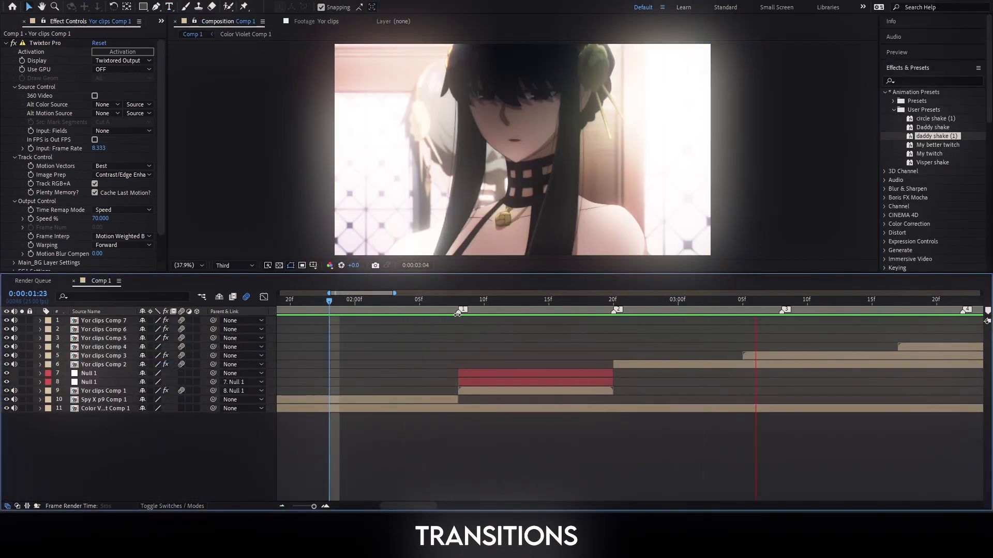
click(446, 302)
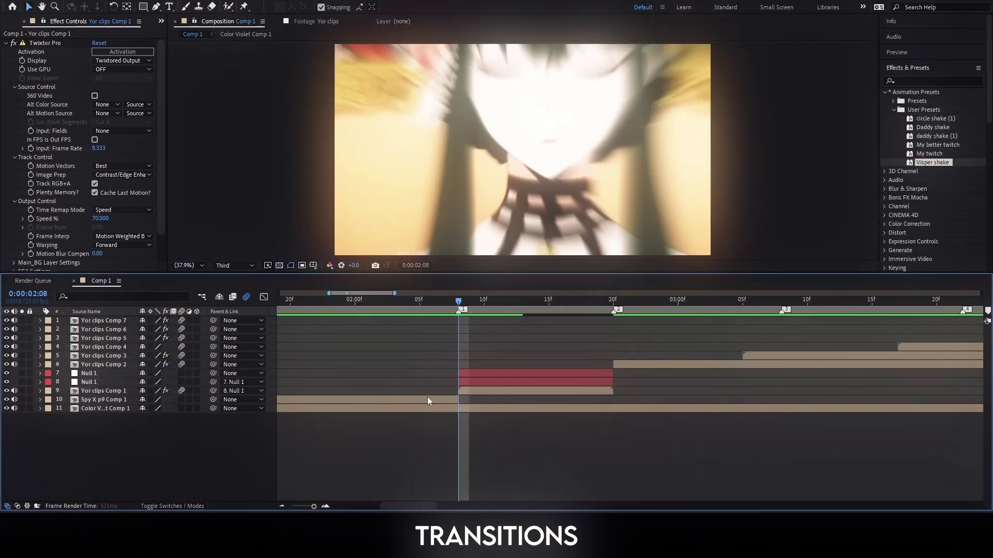
drag(403, 302, 556, 324)
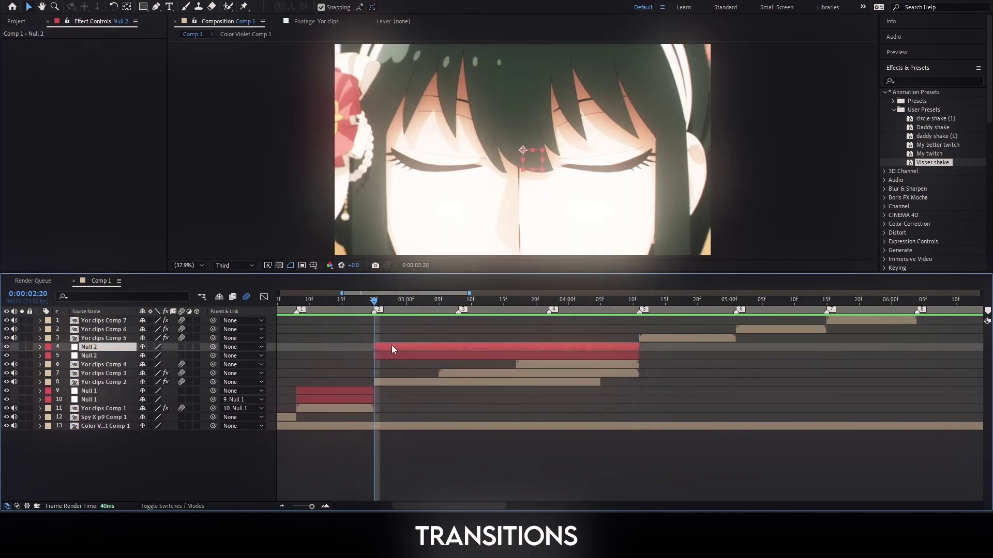
- Duplicate the Null 2 layer until there are six Null 2 layers above the Yor clips Comp 4 layer
key(ctrl+d)
key(ctrl+d)
key(ctrl+d)
key(ctrl+d)
key(ctrl+d)
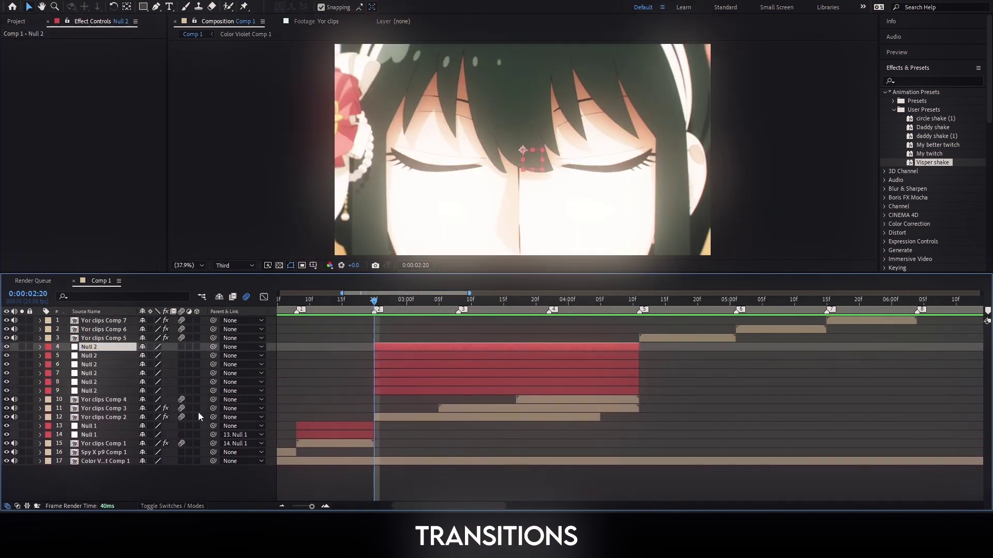
- Parent Yor clips Comp 2, 3 and 4 to the lowest Null 2, and chain each Null 2 to the one above it
shift+click(114, 402)
drag(213, 400, 209, 391)
drag(213, 391, 209, 383)
drag(213, 382, 208, 374)
click(314, 342)
- Keyframe the lowest Null 2's position and scale, starting at 0, -129, 0 and 39% at 0:00:02:20
mouse_move(374, 301)
mouse_down()
mouse_move(363, 303)
mouse_move(374, 303)
mouse_up()
drag(312, 506, 315, 506)
click(432, 392)
key(s)
key(shift+p)
click(66, 399)
click(67, 408)
click(514, 457)
drag(187, 408, 106, 376)
- Apply Easy Ease to the lowest Null 2's position and scale keyframes
drag(558, 401, 413, 412)
right_click(418, 409)
mouse_move(476, 399)
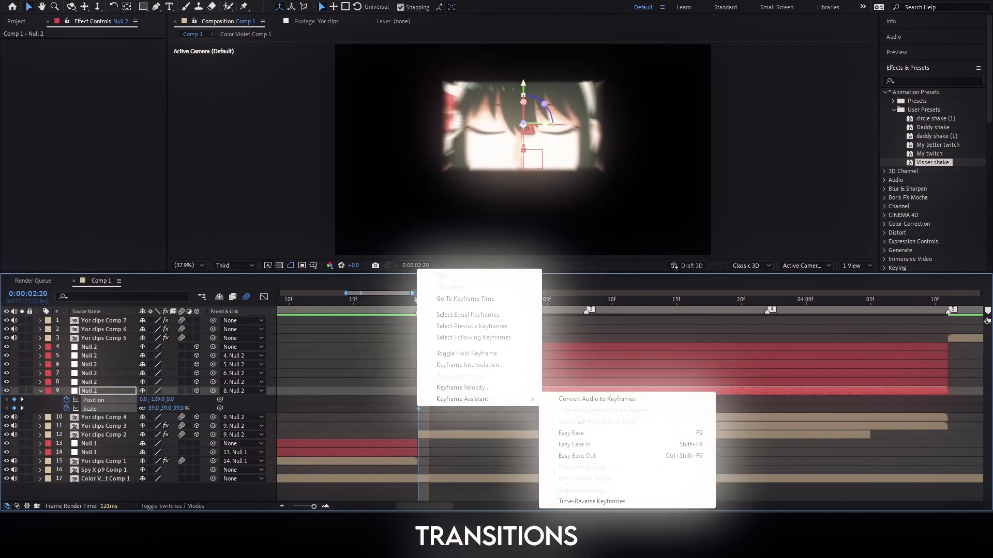
click(574, 432)
- Reshape the lowest Null 2's speed curve so the movement starts fast and slows down, and preview the transition
click(264, 297)
drag(504, 474, 416, 506)
click(353, 304)
key(space)
key(space)
click(264, 297)
click(418, 493)
key(minus)
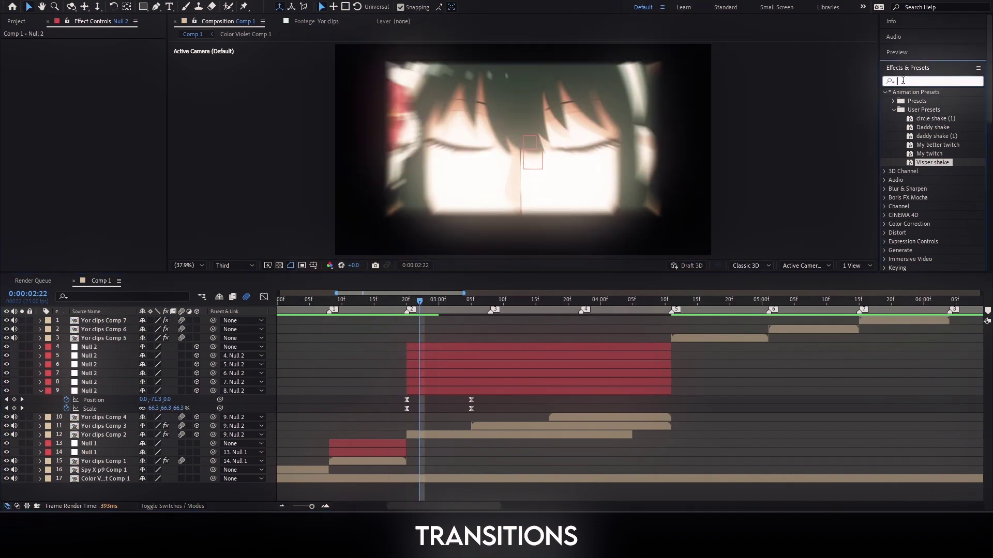
- Give Yor clips Comp 2 a Motion Tile effect with mirrored edges, preview it from 0:00:02:20, and save the project
drag(922, 189, 522, 255)
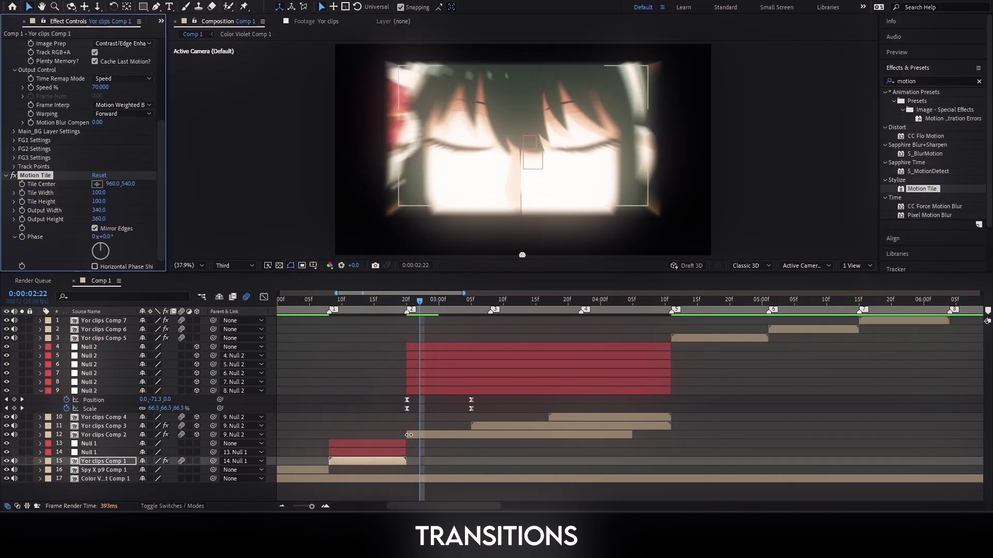
click(408, 435)
key(i)
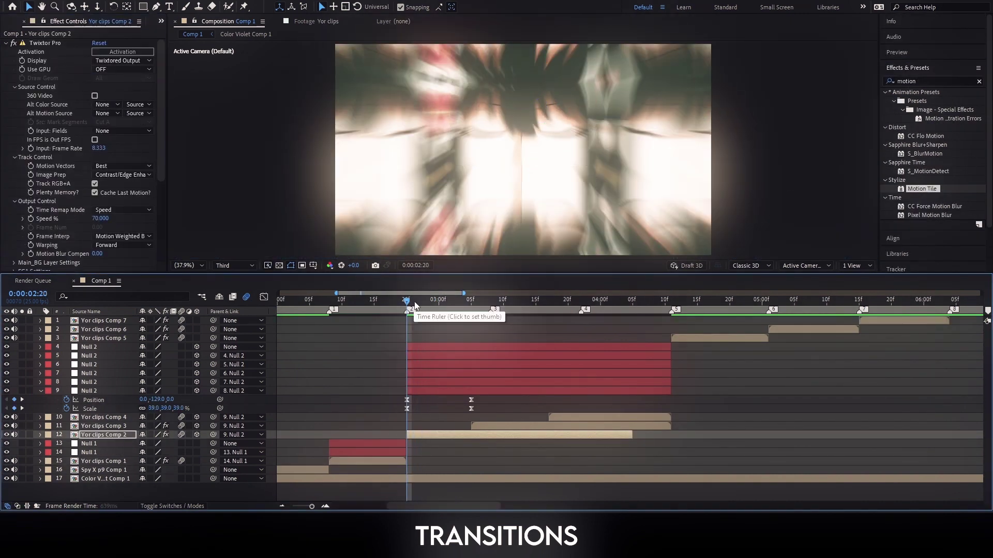
key(space)
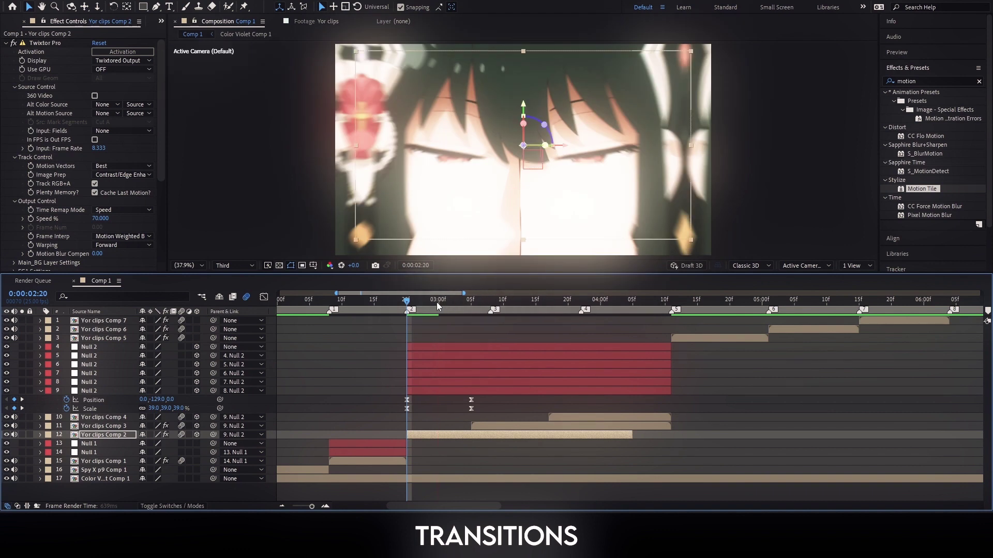
key(ctrl+s)
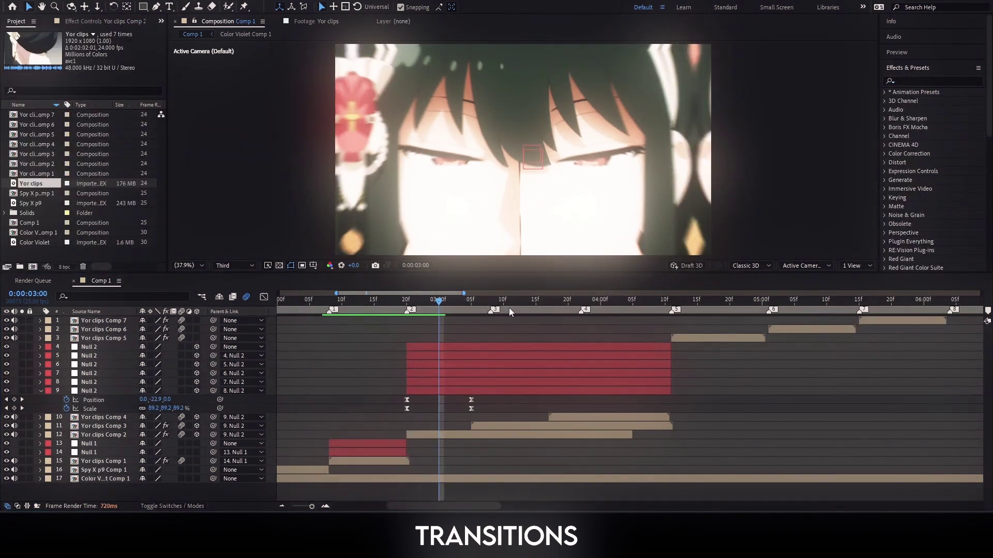
key(space)
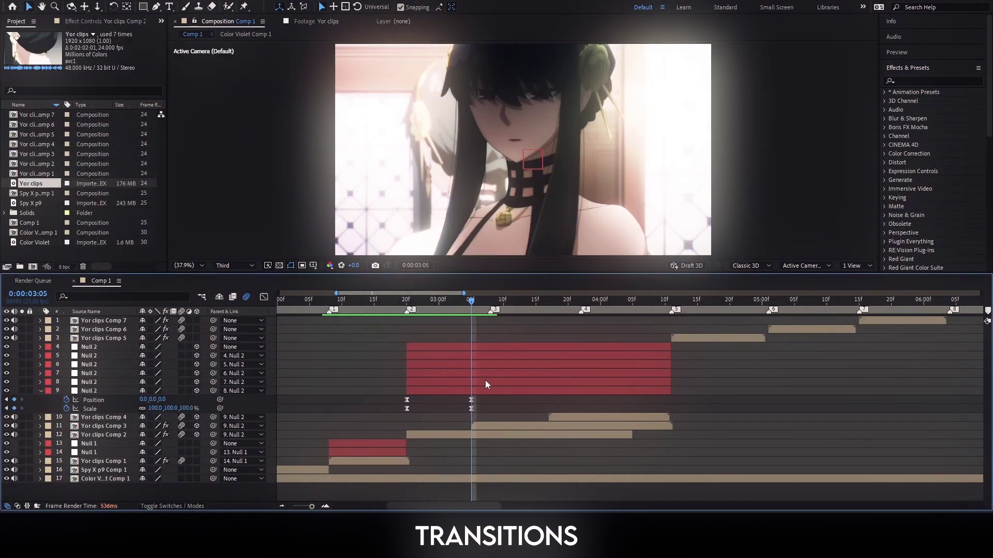
- Keyframe Yor clips Comp 3's scale and opacity from 0% at 0:00:03:05 to 100% at about 0:00:03:19
click(488, 427)
key(s)
key(shift+t)
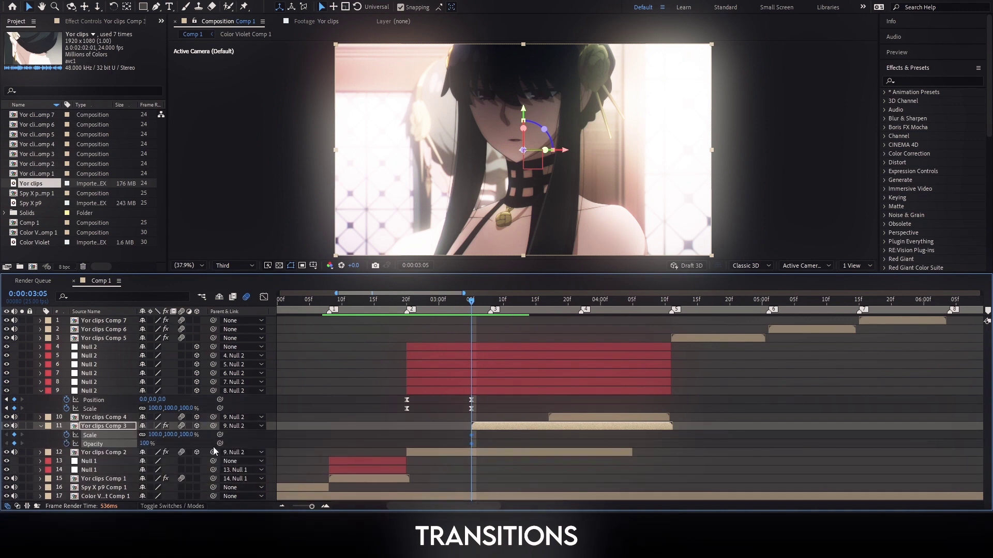
drag(471, 434, 561, 445)
click(382, 302)
drag(382, 304, 489, 308)
click(550, 448)
drag(193, 435, 92, 443)
- Apply Easy Ease to Yor clips Comp 3's scale and opacity keyframes and check their speed curve
right_click(471, 444)
mouse_move(517, 436)
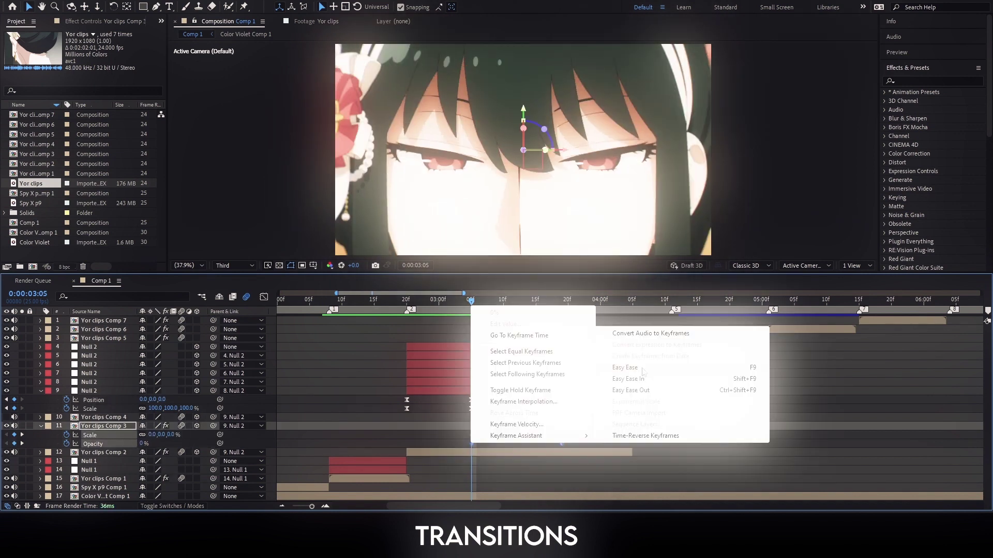
click(642, 373)
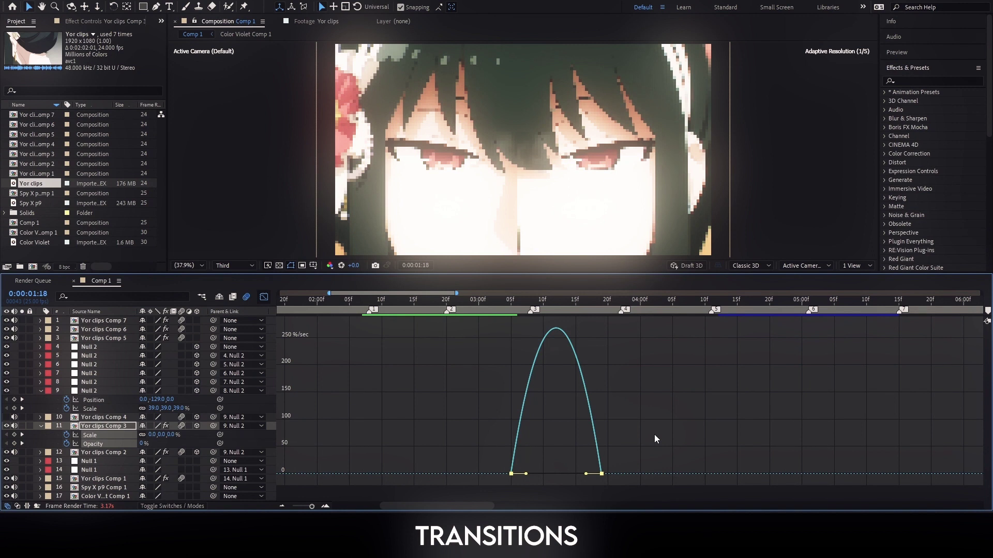
key(shift+F3)
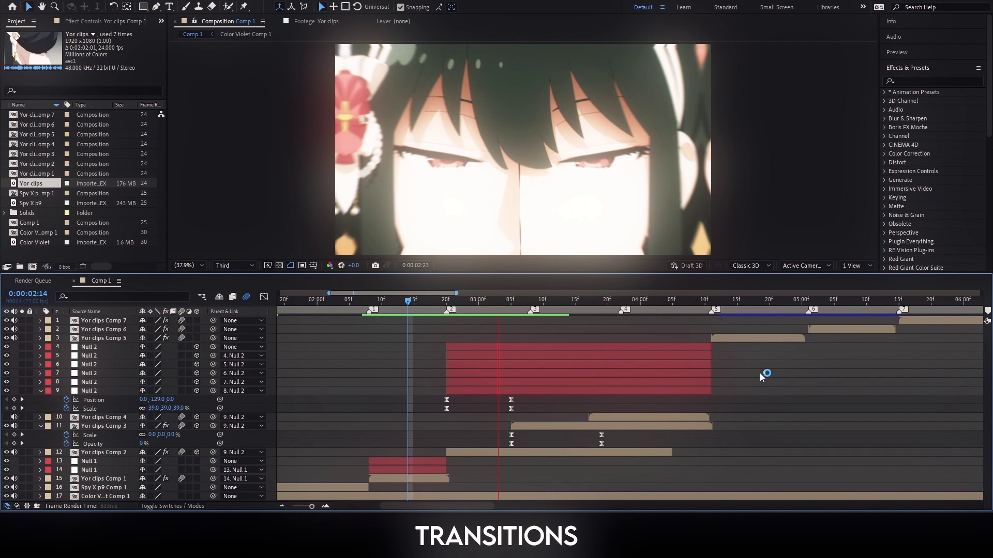
- Add position and scale keyframes at 0:00:03:16 to the Null 2 on layer 8, and show Yor clips Comp 4
click(581, 384)
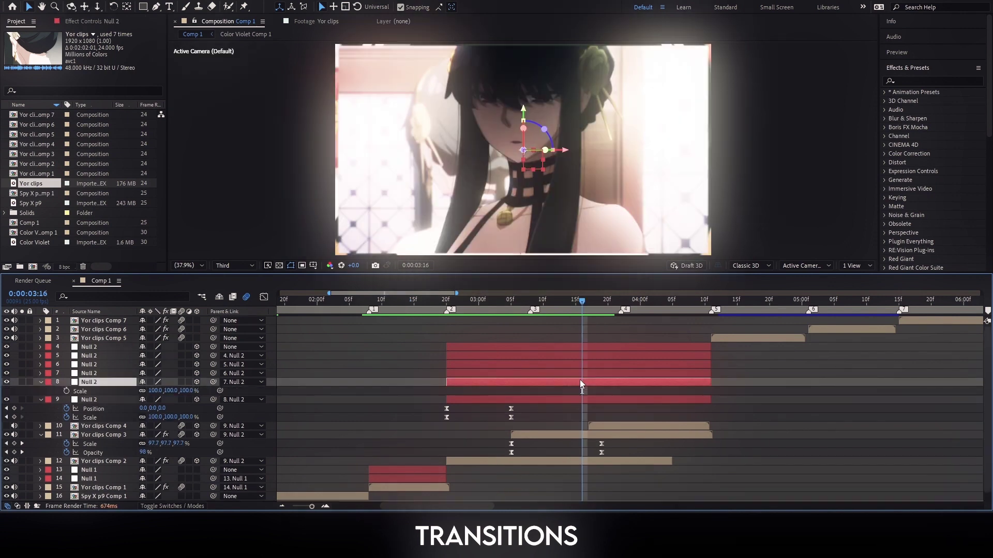
key(alt+shift+s)
key(alt+shift+p)
drag(581, 301, 659, 304)
click(7, 435)
- Try placing Yor clips Comp 3 above Yor clips Comp 4 in the layer order
click(642, 445)
key(ctrl+alt+Up)
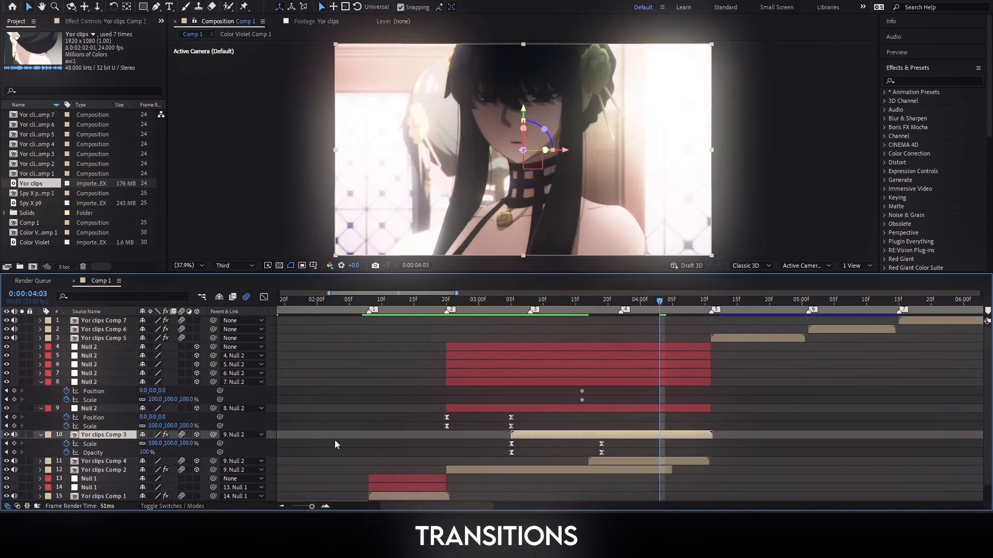
key(p)
click(625, 453)
key(ctrl+bracketright)
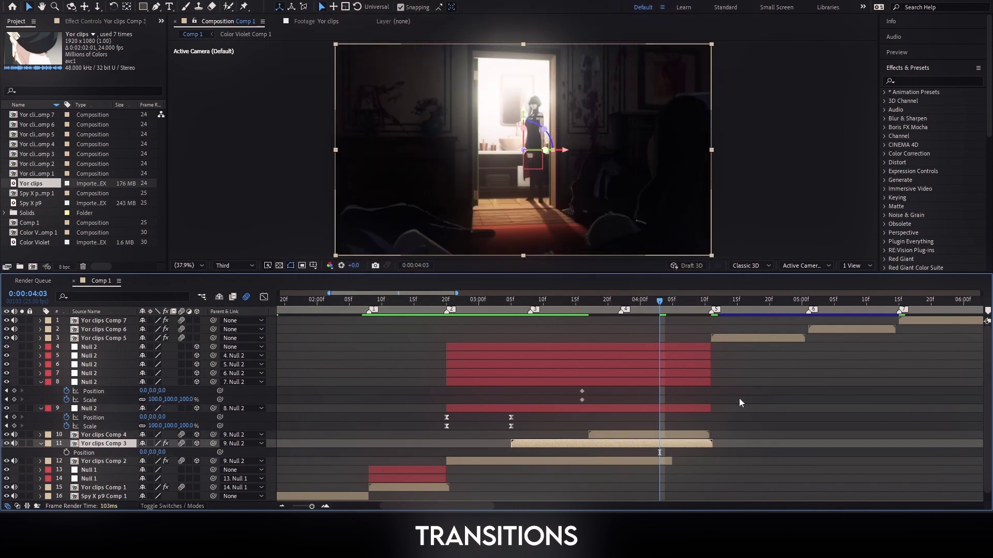
click(633, 383)
click(632, 443)
key(ctrl+alt+Up)
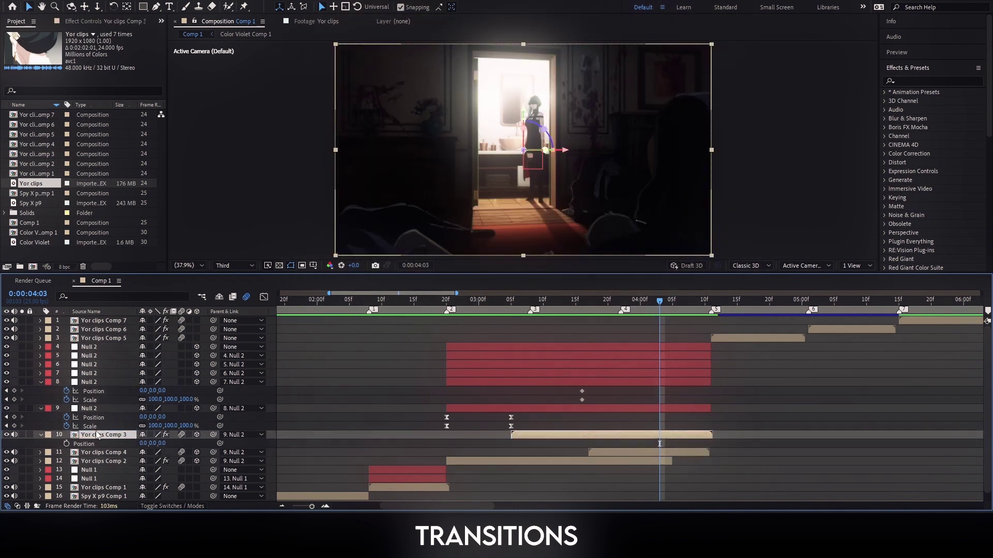
- Try pushing the Null 2 on layer 8 far back in depth at 0:00:04:03 and repositioning Yor clips Comp 4
drag(160, 392, 757, 452)
click(656, 452)
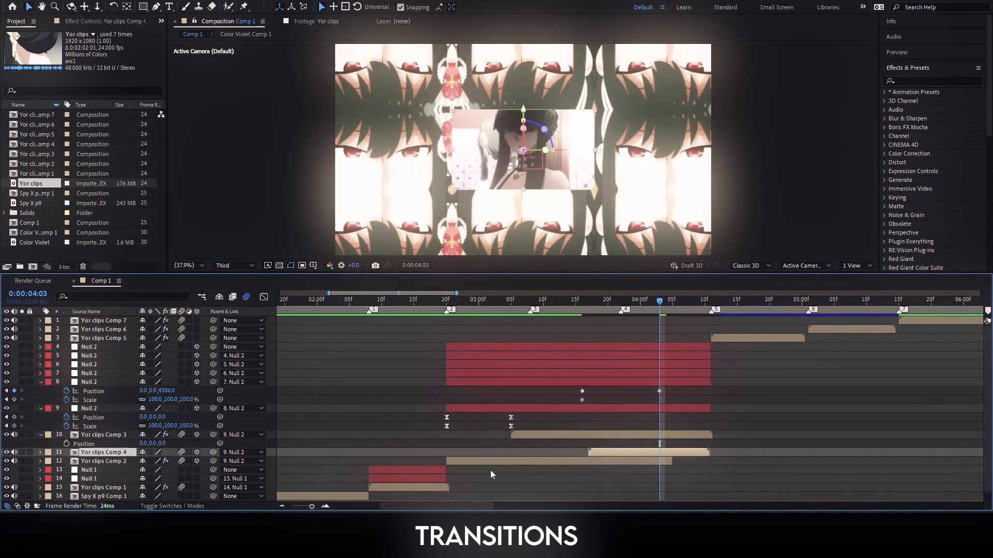
key(p)
drag(162, 461, 0, 501)
- Move Yor clips Comp 3 below Yor clips Comp 4 in the layer order, and undo the trial position changes
drag(98, 435, 98, 468)
click(623, 437)
drag(161, 461, 440, 475)
key(ctrl+z)
key(ctrl+z)
key(ctrl+z)
- Try another position for Yor clips Comp 3, and undo it together with the layer 8 null's depth move
key(shift+s)
drag(169, 470, 282, 469)
key(ctrl+z)
key(ctrl+z)
key(ctrl+z)
key(ctrl+z)
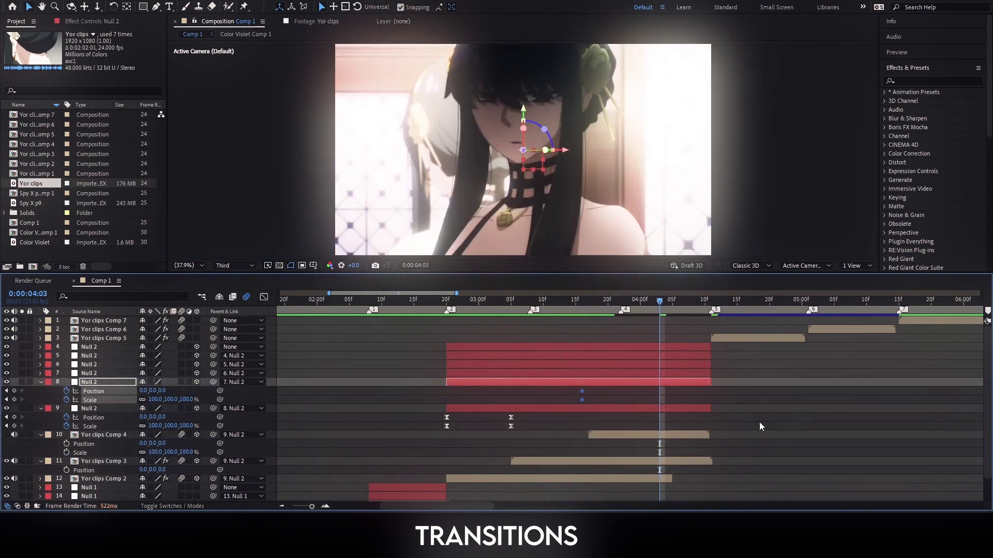
- Try moving the lowest Null 2 to 0, -221, 2673 at 0:00:04:03 and scaling Yor clips Comp 4 to 327%
drag(161, 418, 132, 418)
click(667, 461)
key(shift+s)
drag(179, 453, 745, 438)
click(6, 434)
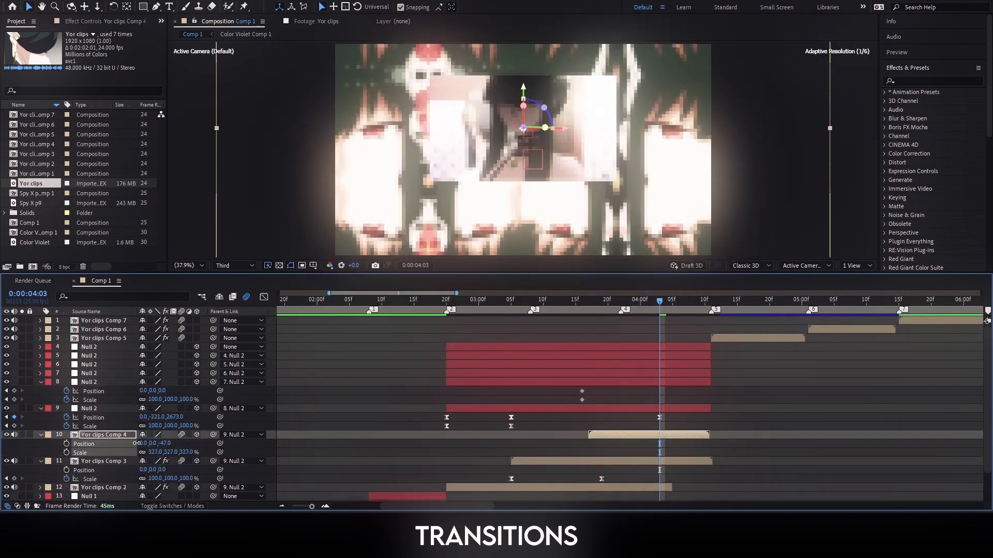
- Push Yor clips Comp 2 back in depth to position 0, 0, 461
click(488, 489)
key(p)
drag(164, 496, 403, 496)
- Set the lowest Null 2's scale keyframe at 0:00:03:05 to 120% and check the frame at 0:00:04:03
drag(449, 310, 493, 316)
scroll(494, 362, down, 1)
drag(496, 309, 508, 308)
click(511, 399)
click(420, 299)
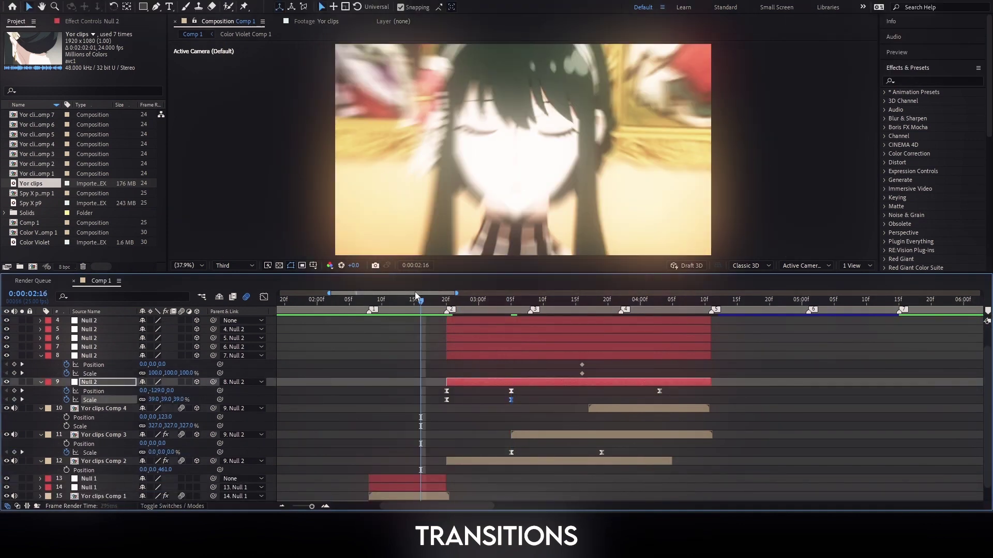
click(659, 302)
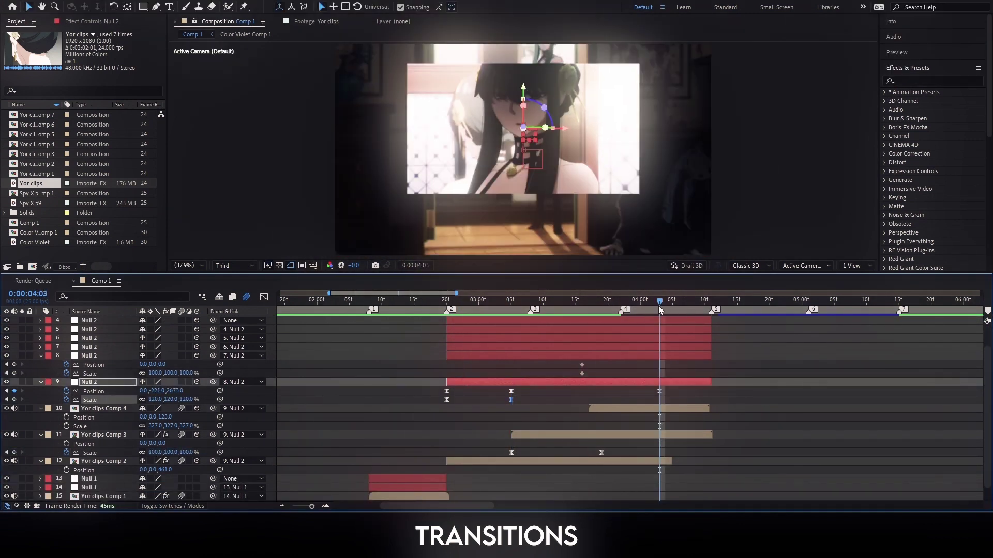
- Set the layer 8 Null 2's position to 0, 0, 4021 at 0:00:04:03, and move Yor clips Comp 4 to 0, 337, 123
click(656, 383)
drag(164, 365, 937, 378)
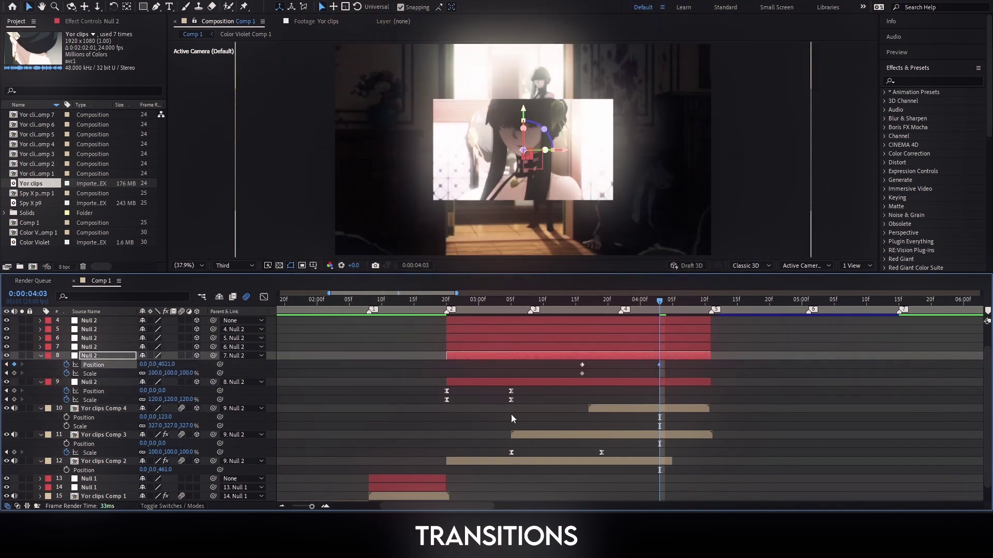
key(ctrl+z)
click(195, 435)
click(194, 408)
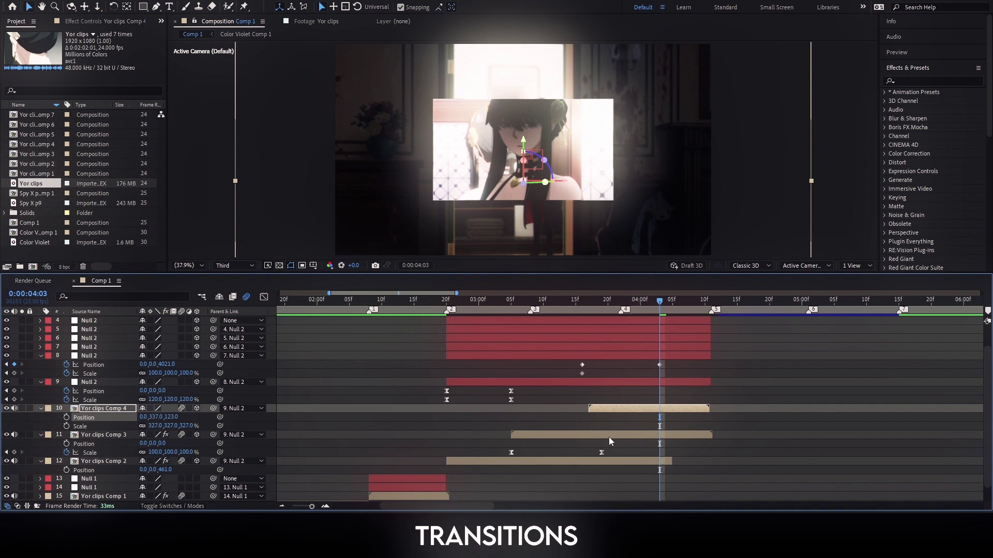
- Try lowering Yor clips Comp 3's opacity to 47% at 0:00:04:03 and scaling Yor clips Comp 4 to 1143%
click(609, 435)
key(t)
drag(216, 425, 355, 422)
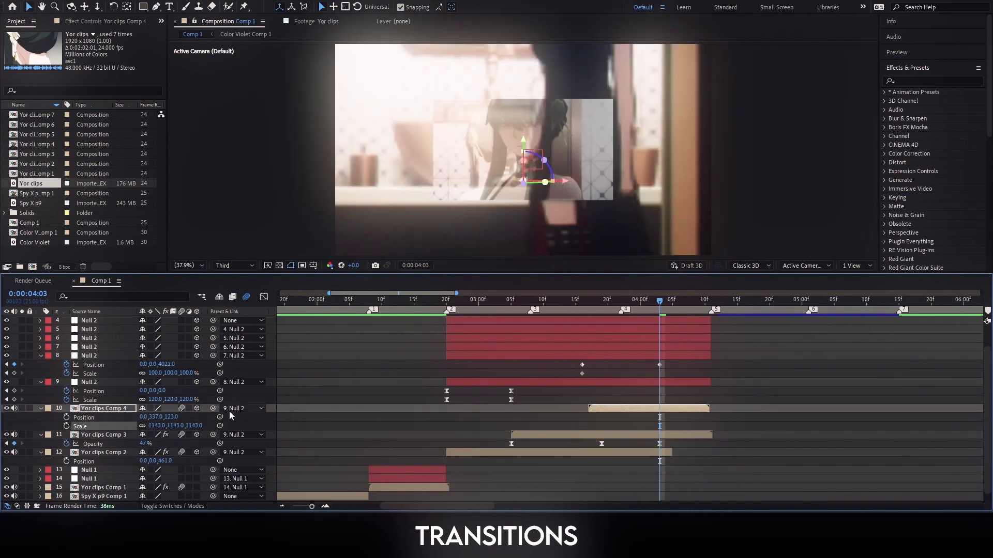
key(ctrl+z)
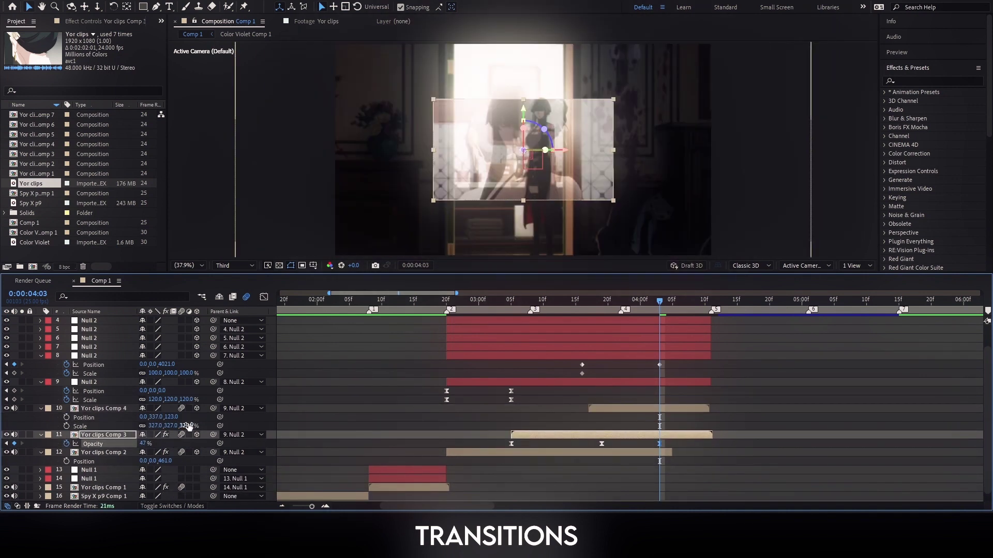
- Scale Yor clips Comp 4 to 1418% at position -727, 3168, 123, and set Yor clips Comp 3's opacity to 100%
drag(125, 442, 770, 428)
drag(143, 416, 5, 422)
click(428, 438)
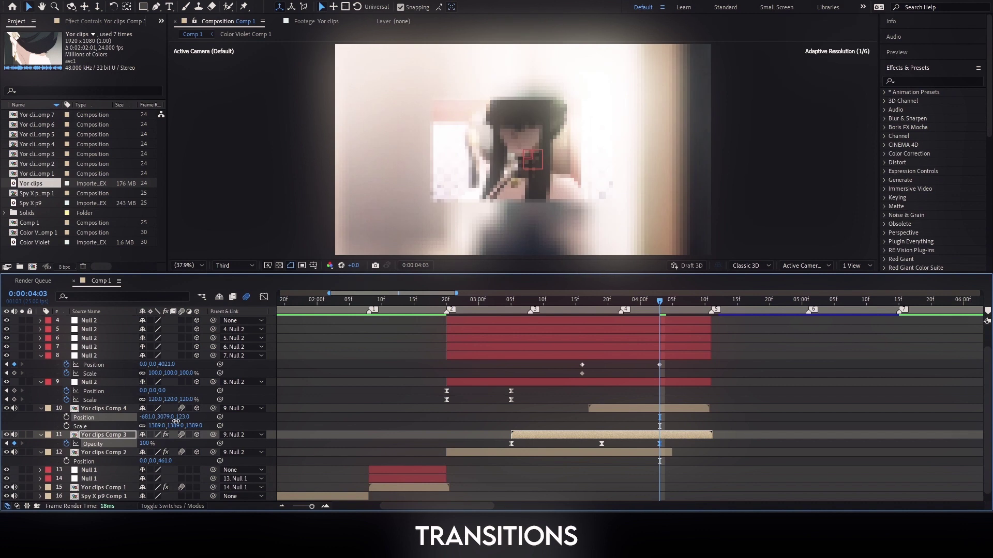
drag(155, 417, 157, 419)
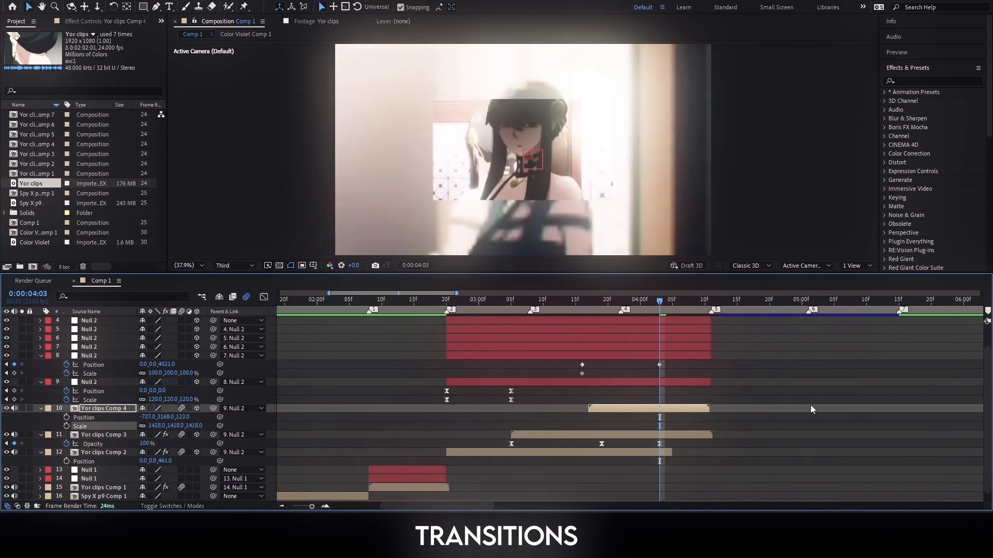
- Set layer 8 Null 2 to position 0, -711, 6661 and scale 24% at 0:00:04:03, and ease its position and scale keyframes
drag(50, 401, 142, 373)
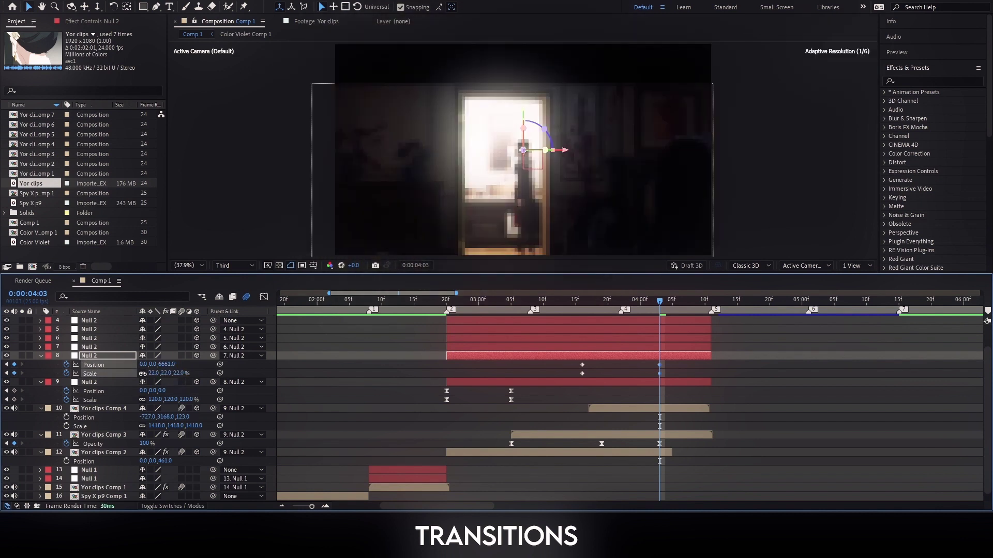
drag(672, 389, 573, 361)
right_click(582, 374)
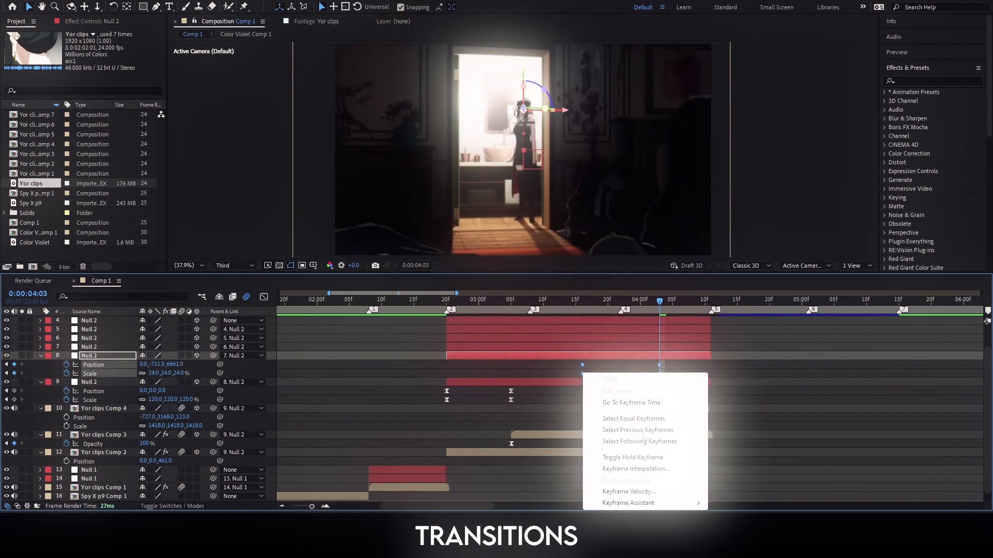
mouse_move(636, 501)
click(744, 433)
- Shape the speed curve of layer 8 Null 2's keyframes into a steep central peak with long eases, and preview the transition
drag(658, 300, 617, 300)
key(shift+F3)
drag(760, 414, 482, 492)
drag(608, 472, 605, 472)
drag(637, 473, 634, 473)
drag(605, 473, 607, 473)
click(434, 300)
key(space)
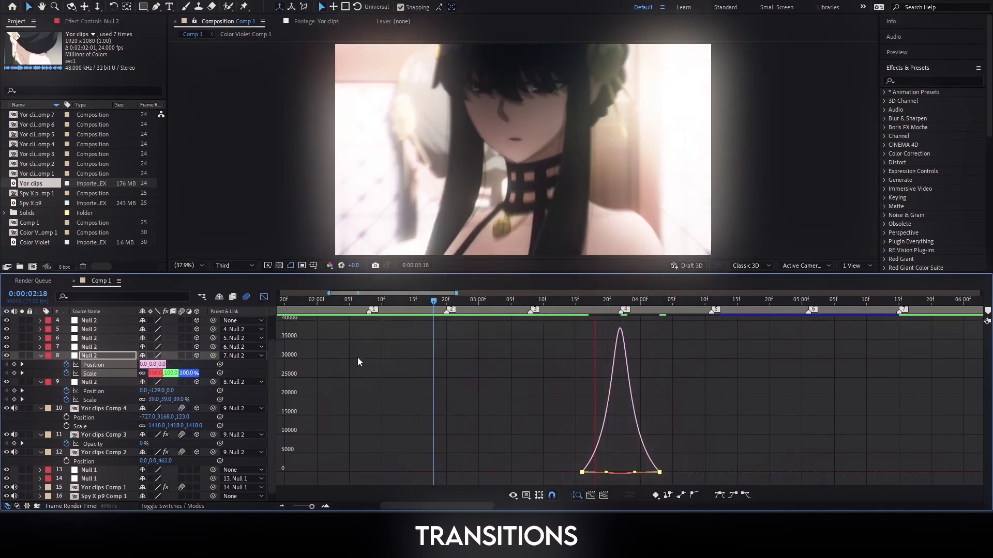
click(263, 297)
click(343, 301)
key(space)
click(602, 301)
click(620, 301)
- Set Yor clips Comp 3's opacity keyframe at 0:00:04:03 to 0% and preview the fade
click(636, 435)
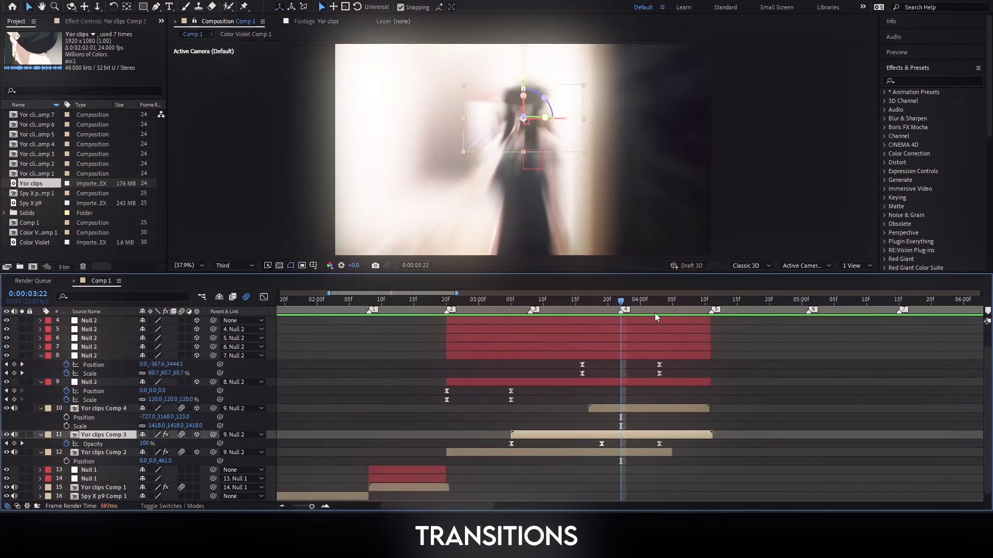
click(659, 301)
click(659, 444)
click(715, 453)
drag(143, 443, 62, 448)
click(408, 300)
key(space)
click(428, 301)
key(space)
click(562, 301)
- Animate Yor clips Comp 3's scale from 0% at 0:00:03:05 to 100% at 0:00:03:19 with a fast start and long ease-out
click(576, 435)
key(u)
drag(615, 439, 501, 456)
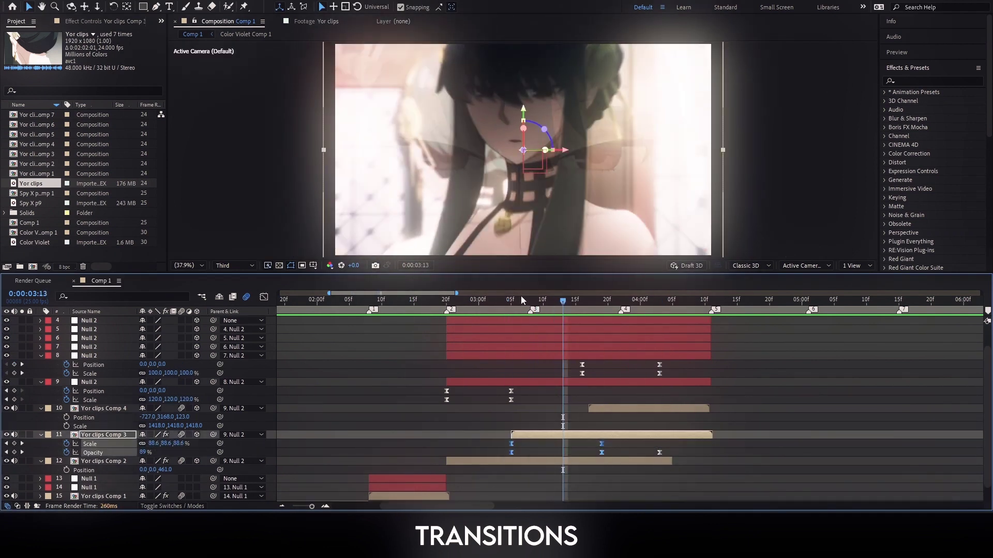
click(524, 300)
click(264, 297)
key(space)
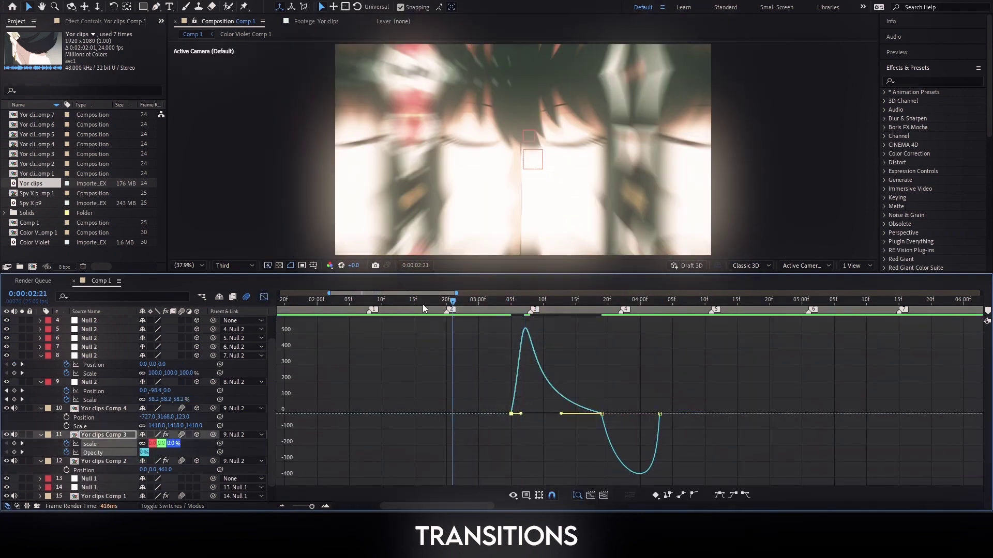
key(shift+F3)
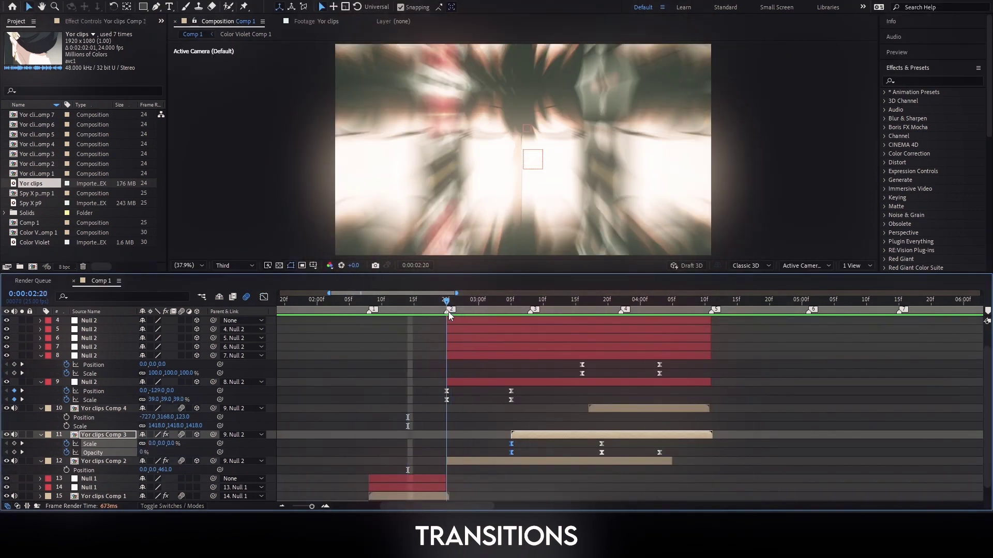
- Try animating layer 7 Null 2's scale with eased keyframes between 0:00:04:01 and 0:00:04:11
scroll(512, 347, up, 2)
click(651, 373)
key(alt+shift+s)
click(711, 301)
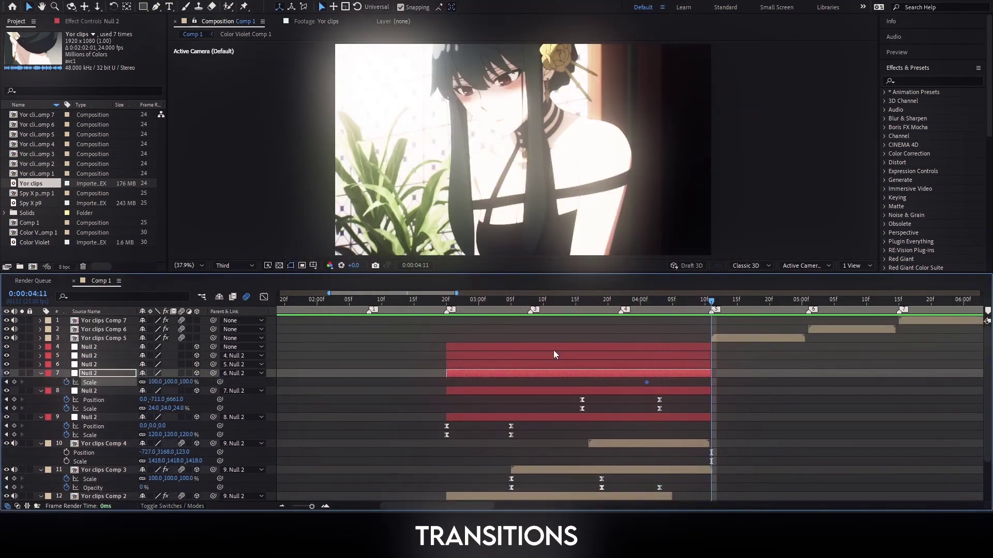
click(104, 383)
key(shift+F3)
click(719, 496)
right_click(467, 320)
click(509, 377)
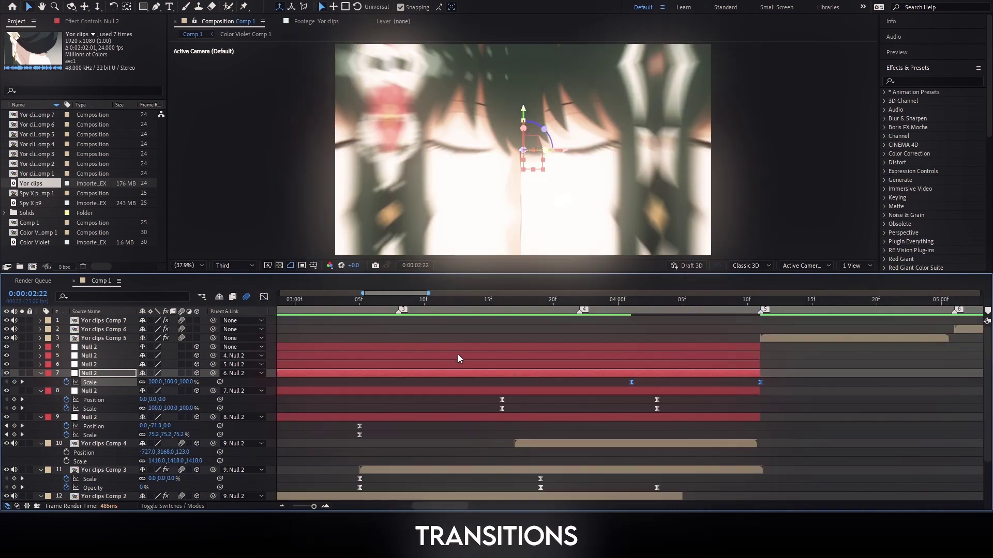
- Apply the Visper shake user preset to layer 6 Null 2 from 0:00:02:20 and preview the shake
click(437, 365)
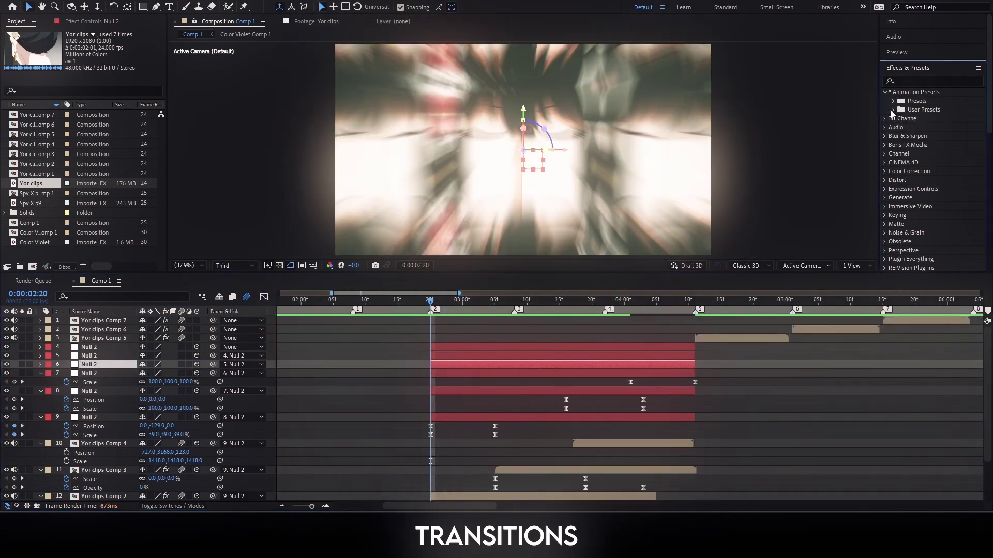
drag(933, 162, 441, 366)
key(space)
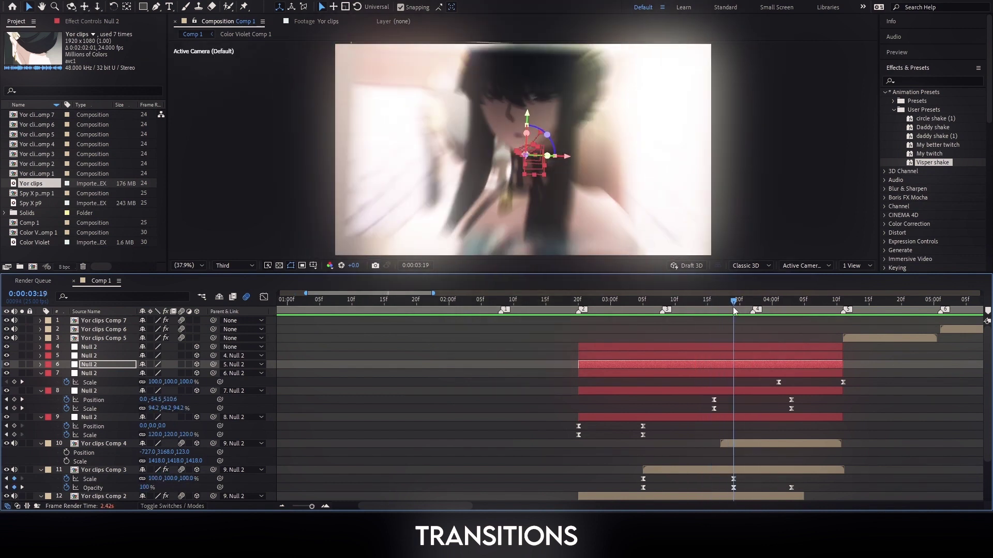
- Move Yor clips Comp 3's opacity keyframe at 0:00:03:19 two frames earlier and review the blend into Yor clips Comp 4
click(733, 487)
click(547, 301)
key(space)
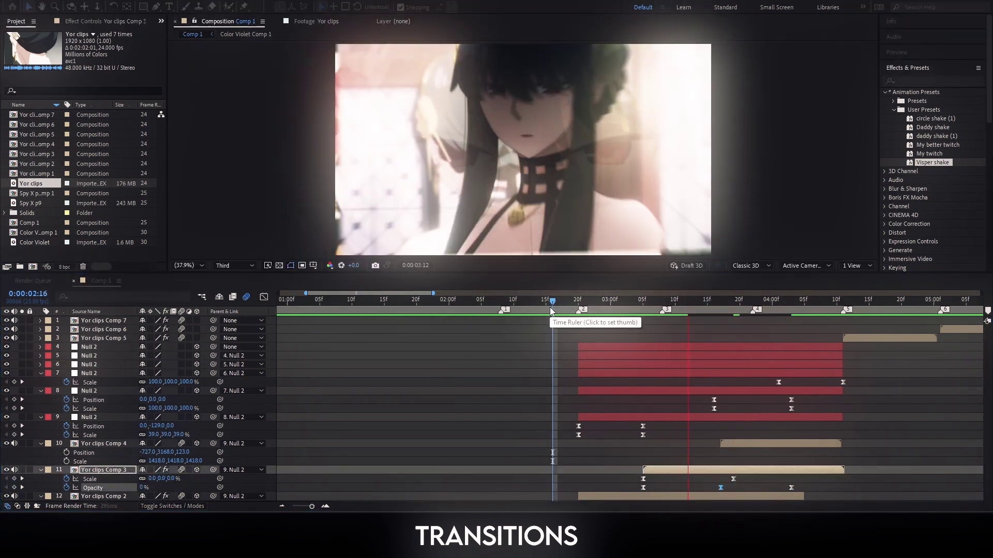
drag(547, 302, 565, 305)
click(703, 340)
drag(858, 302, 819, 309)
key(ctrl+z)
key(ctrl+shift+z)
drag(550, 310, 834, 313)
- Replace layer 7 Null 2's scale animation with eased position keyframes from 0, 0, 0 at 0:00:04:01 to Z -7000 at 0:00:04:11
click(779, 382)
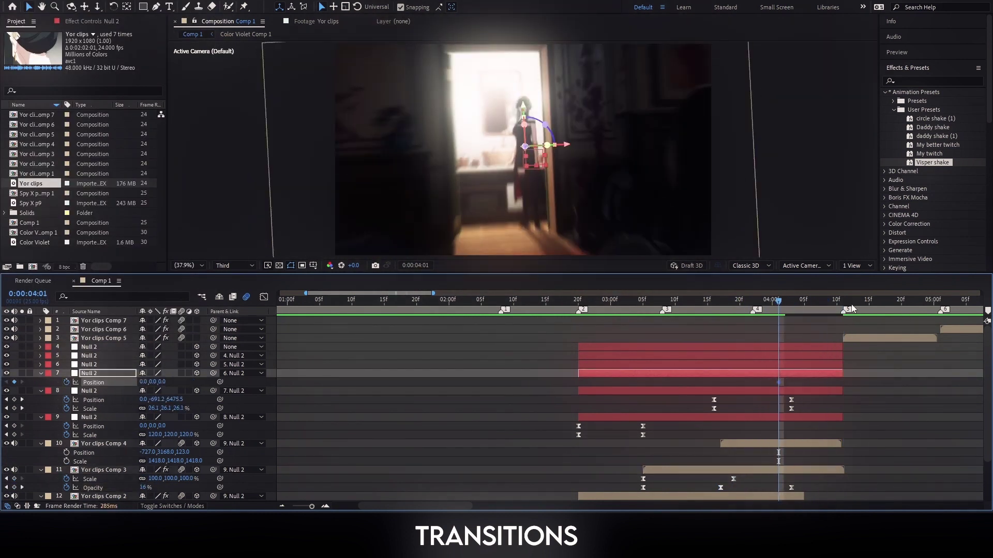
drag(903, 311, 837, 312)
drag(162, 382, 165, 382)
click(165, 382)
text(-7000)
key(Return)
key(F9)
- Separate layer 7 Null 2's position dimensions and remove the X and Y position keyframes
right_click(129, 383)
click(155, 408)
click(89, 383)
shift+click(88, 391)
key(Delete)
- Shape layer 7 Null 2's Z position curve to rise slightly before plunging to -7000, and preview it
key(shift+F3)
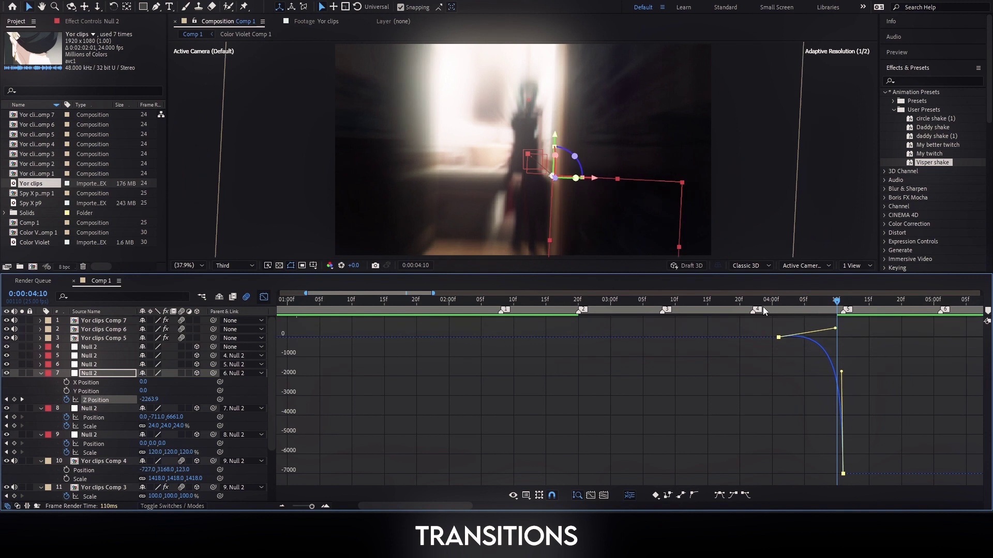
drag(837, 305, 623, 308)
click(265, 296)
key(space)
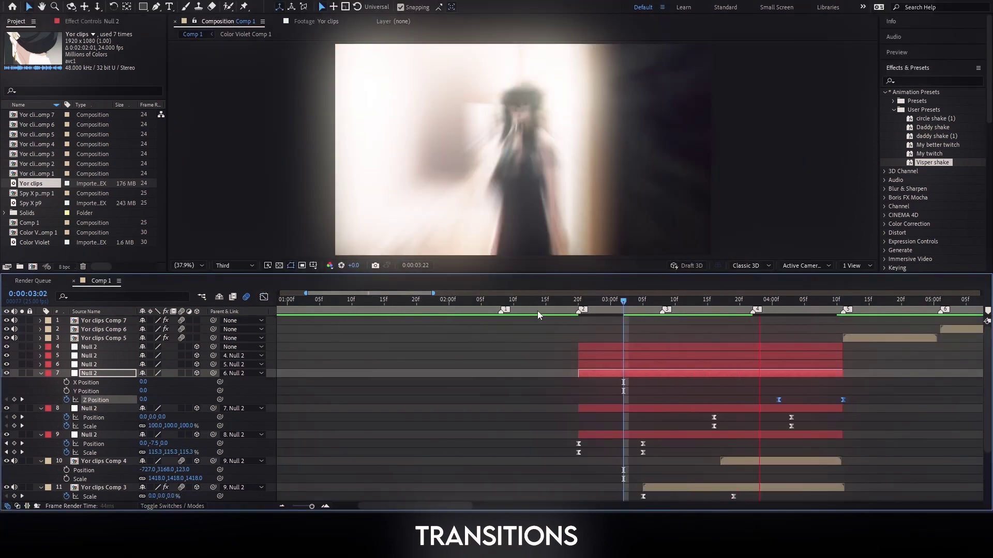
- Move layer 7 Null 2's first Z keyframe to 0:00:03:23 and spread layer 8 Null 2's keyframes to 0:00:03:14 and 0:00:04:06
click(727, 304)
click(752, 386)
drag(778, 399, 799, 430)
key(space)
click(554, 304)
key(space)
click(688, 304)
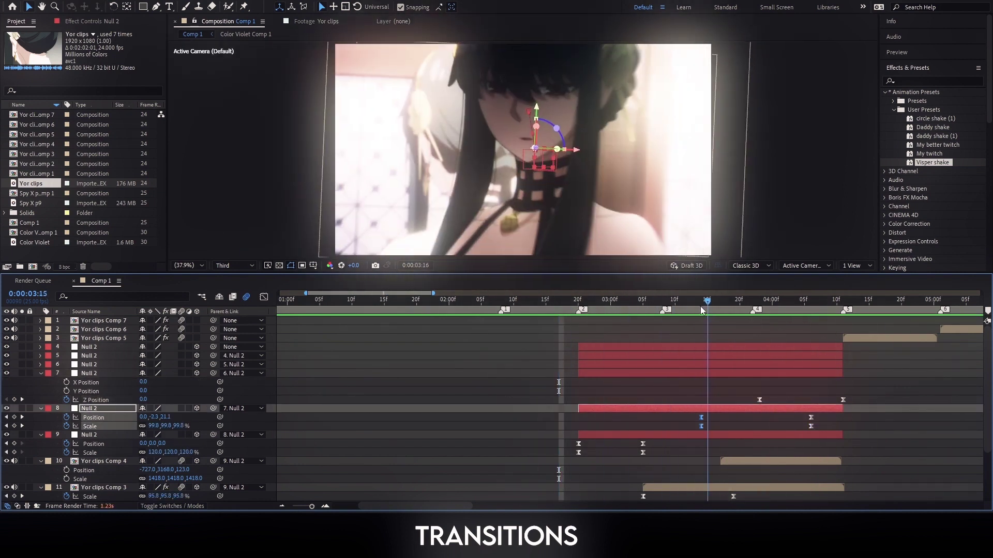
- Delete Yor clips Comp 3's opacity keyframe at 0:00:03:05
scroll(652, 351, down, 2)
scroll(652, 351, down, 1)
click(643, 304)
click(642, 453)
key(Delete)
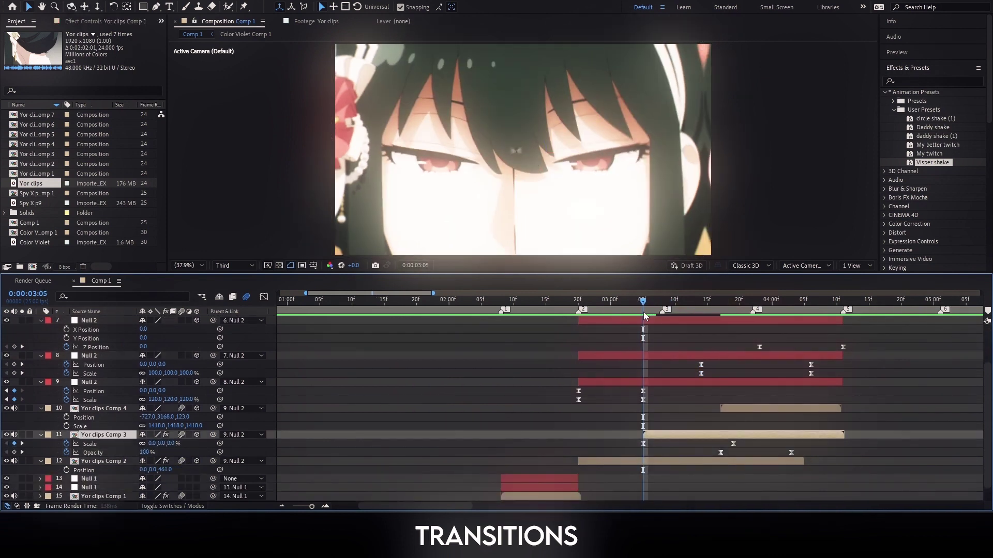
- Apply S_DropShadow to Yor clips Comp 3 with Shadow Blur 63 and Shift X and Y at 0, and preview it
click(913, 81)
text(dr)
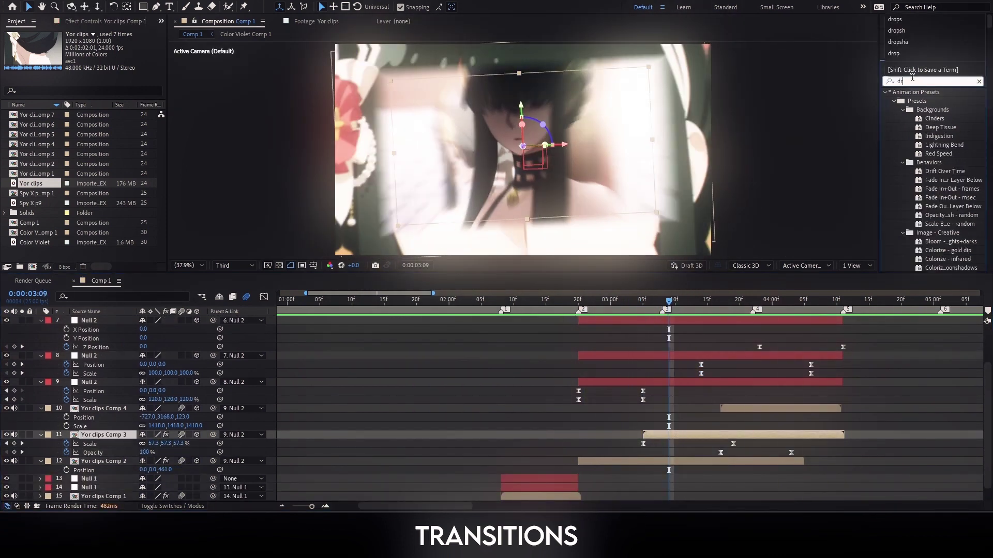
text(ops)
drag(929, 118, 659, 435)
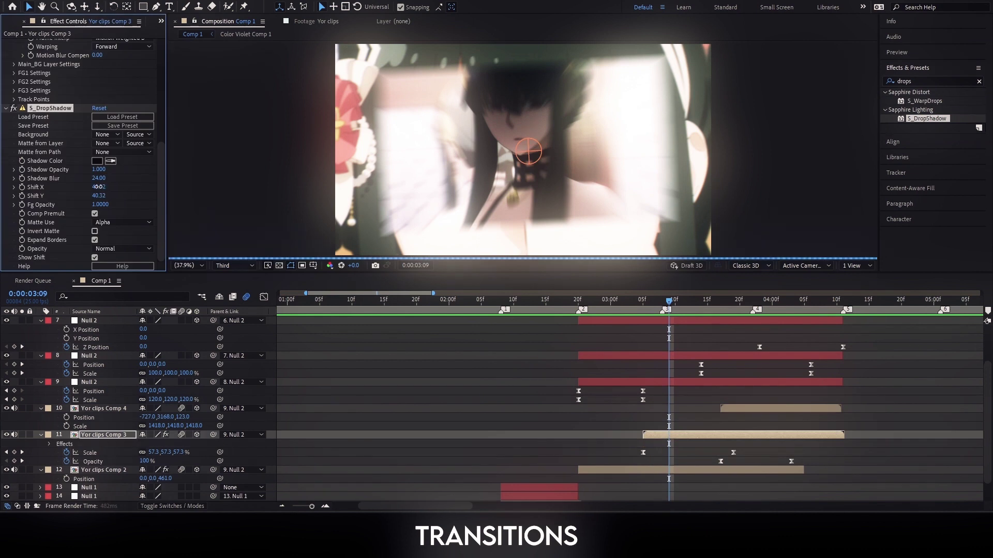
click(544, 308)
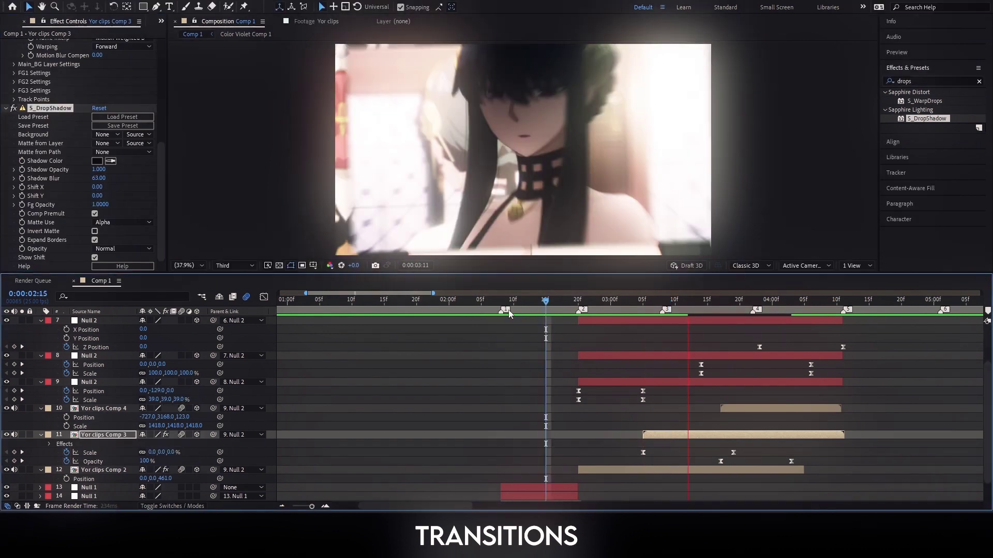
- Lengthen the eases on Yor clips Comp 3's fade-out in the opacity speed graph and preview the result
click(526, 495)
click(585, 394)
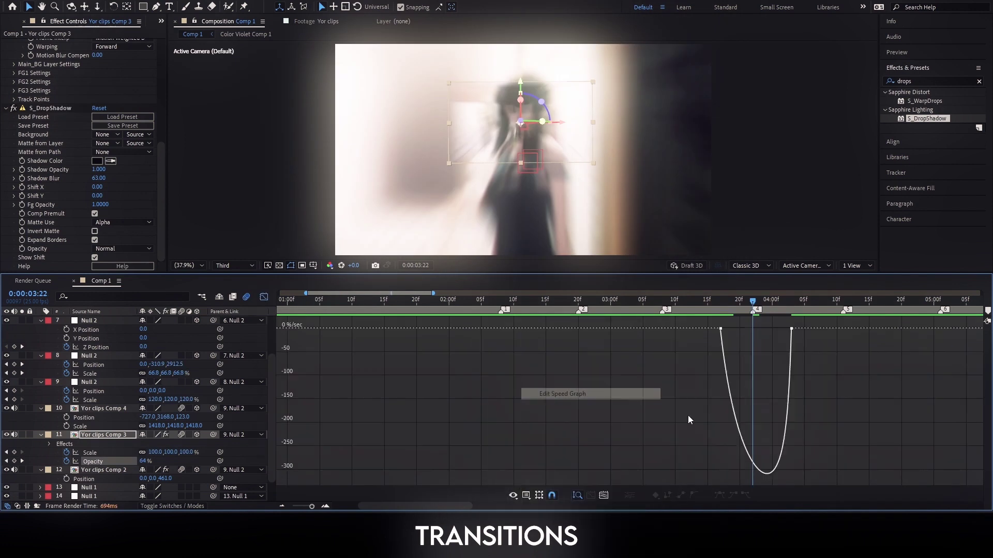
drag(689, 416, 814, 322)
drag(782, 328, 775, 328)
drag(729, 328, 734, 329)
click(455, 301)
click(263, 297)
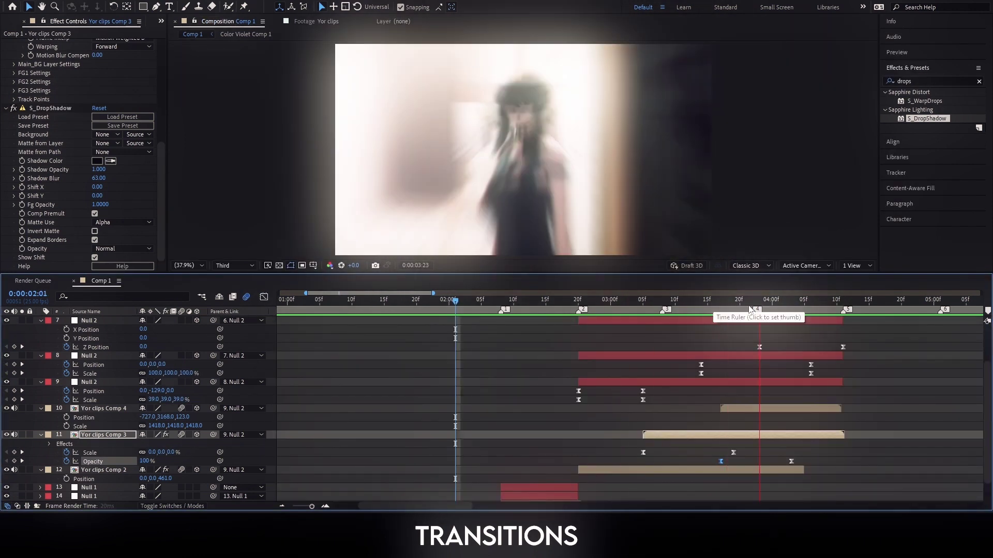
drag(901, 306, 572, 314)
key(space)
- Increase the X position of layer 13 Null 1's final keyframe at 0:00:02:20 and preview the diagonal move
scroll(571, 464, down, 1)
click(571, 464)
key(u)
drag(578, 471, 571, 471)
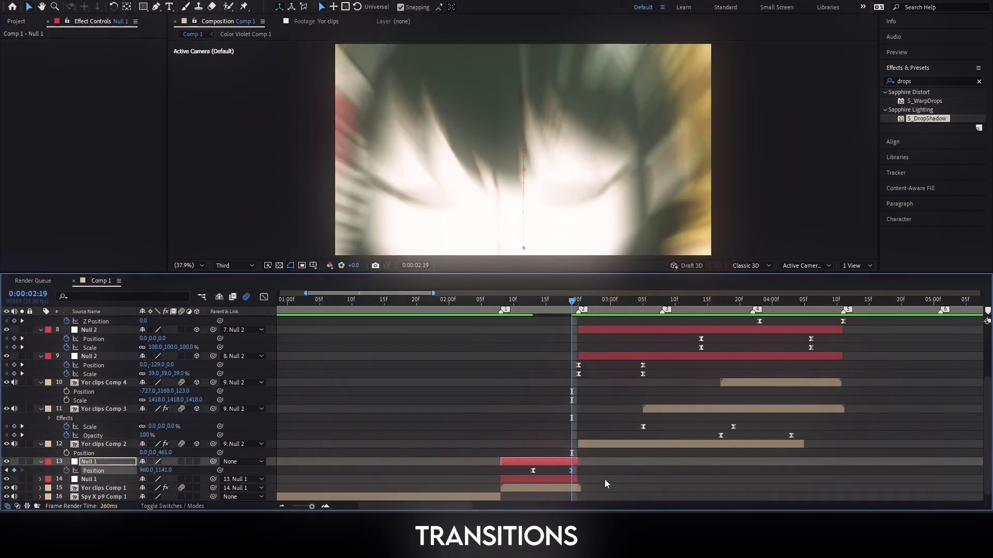
click(604, 480)
drag(147, 471, 239, 471)
drag(572, 470, 578, 471)
drag(488, 312, 479, 313)
key(space)
click(457, 312)
key(space)
- Set layer 9 Null 2 to scale 89% and position -64, -58, 0 at 0:00:02:20, and preview the transition
drag(570, 307, 578, 305)
drag(153, 374, 179, 374)
drag(468, 312, 578, 305)
drag(157, 365, 110, 365)
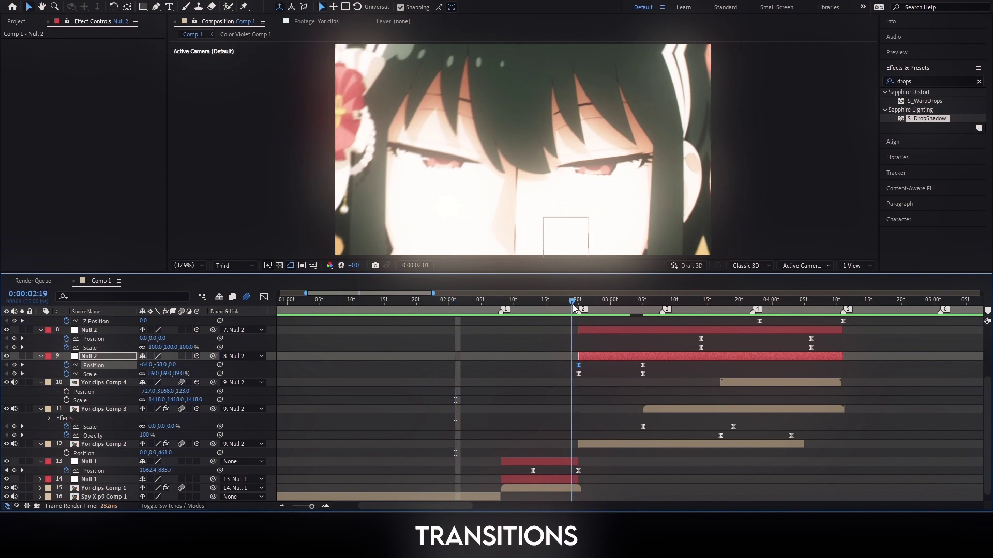
key(space)
key(space)
click(543, 370)
key(s)
key(s)
key(space)
click(733, 307)
key(space)
- Check layer 7 Null 2's Z position curve against the frames around 0:00:04:02, and save the project
click(784, 304)
click(786, 363)
click(786, 372)
key(p)
drag(785, 303, 755, 300)
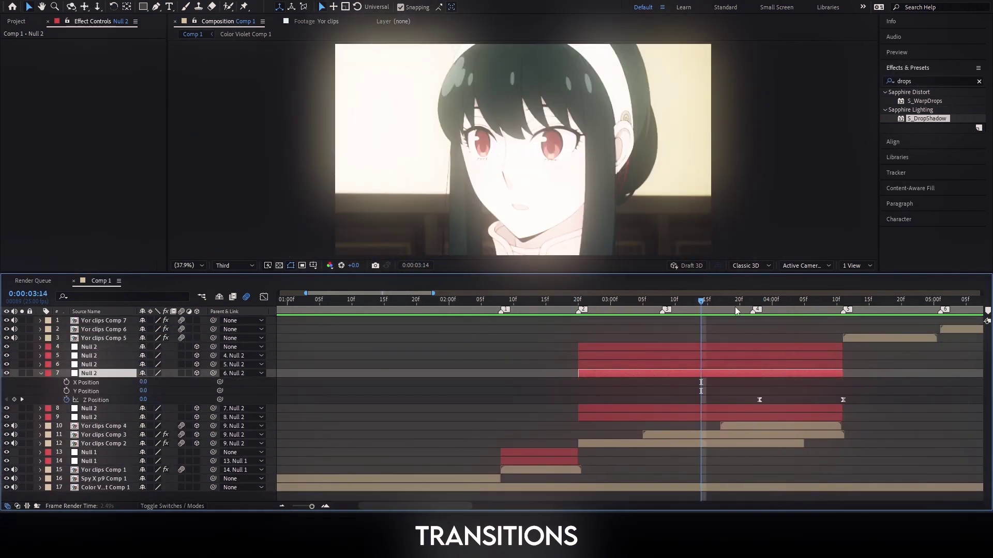
key(shift+F3)
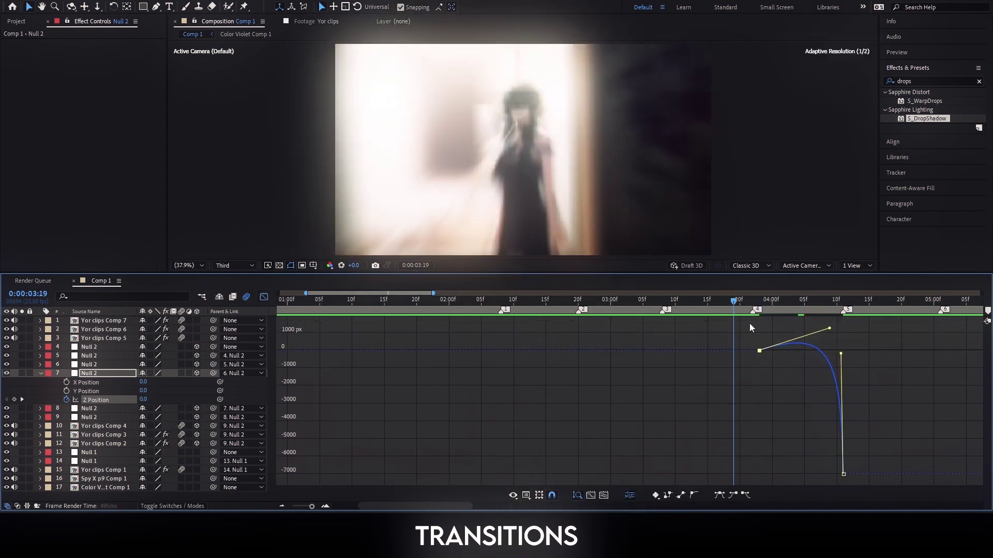
key(shift+F3)
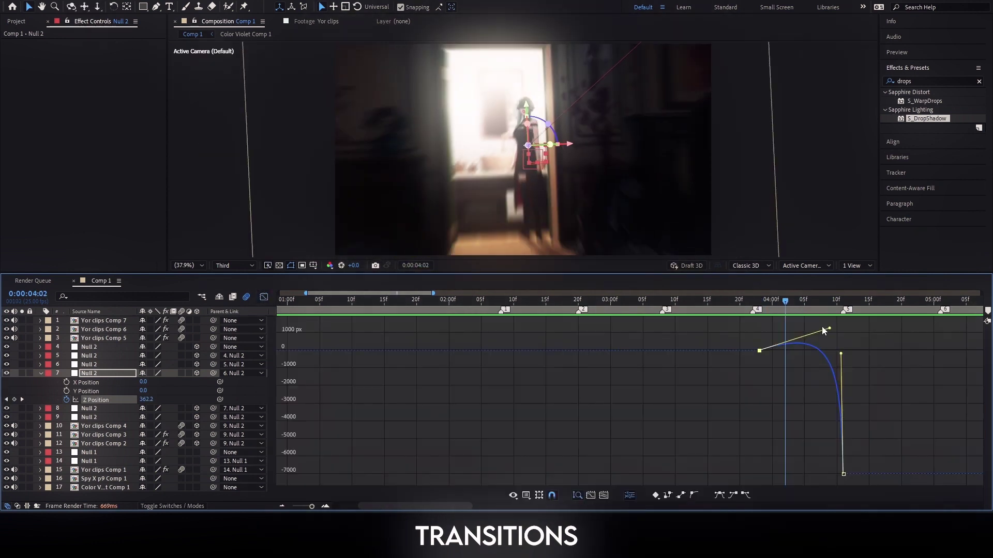
drag(796, 314, 745, 315)
key(ctrl+s)
key(space)
key(shift+F3)
- Add a text layer reading "took my" over the lower part of the doorway shot at 0:00:04:05
drag(519, 308, 805, 303)
key(ctrl+t)
click(404, 204)
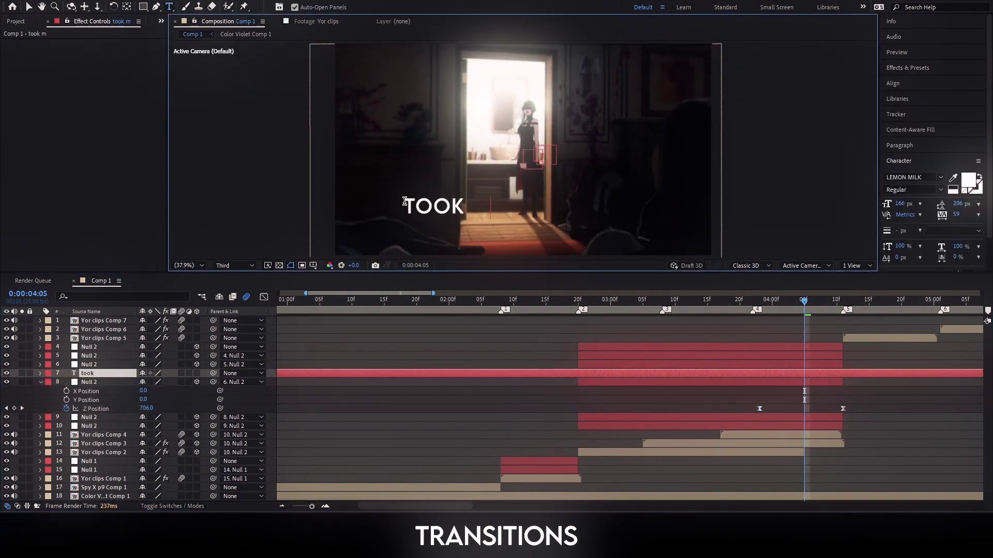
- Trim the "took my" text layer to run from 0:00:03:08 to 0:00:04:11 and move it above the Null 2 layers
drag(580, 305, 714, 314)
click(876, 351)
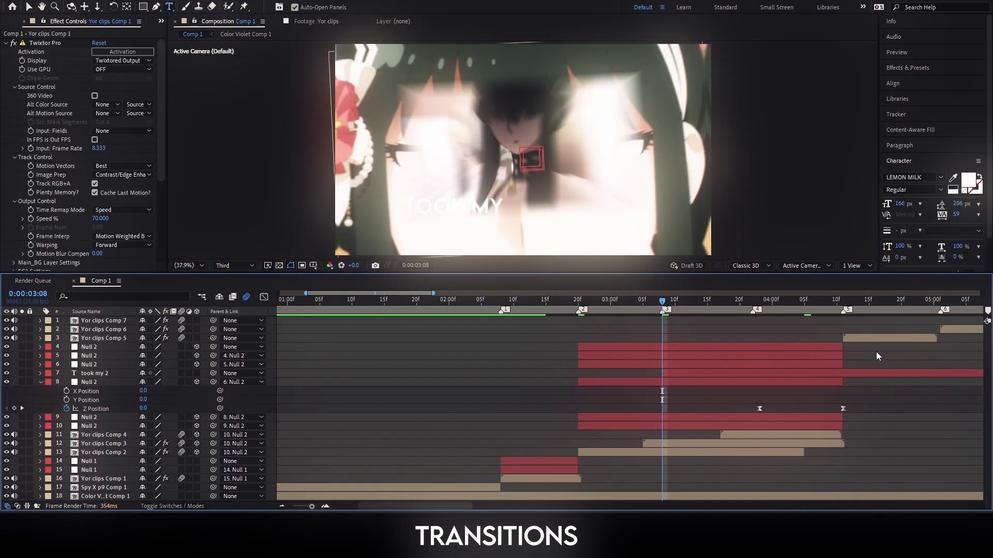
drag(99, 348, 99, 345)
- Change the "took my" text's font to Ramsella
click(913, 178)
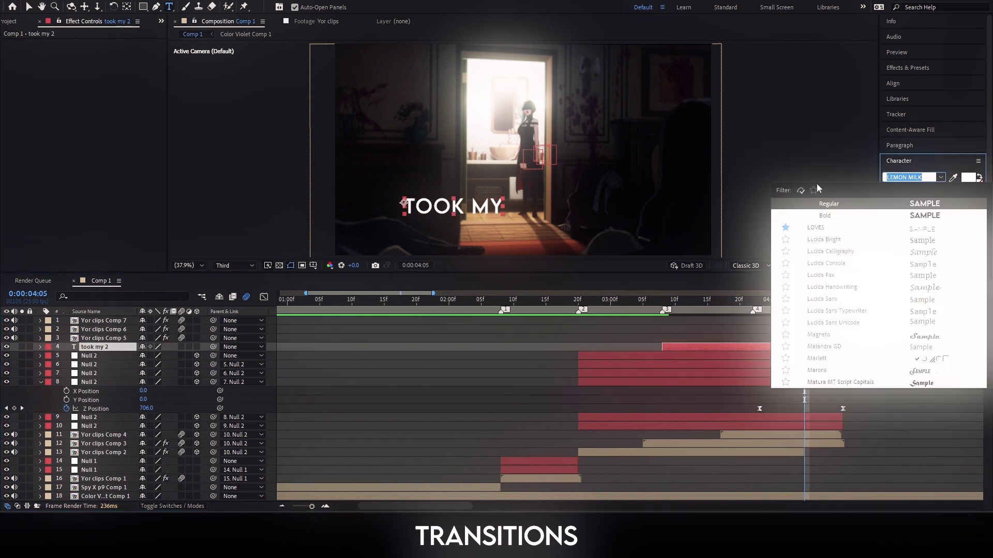
click(840, 205)
click(940, 178)
click(822, 264)
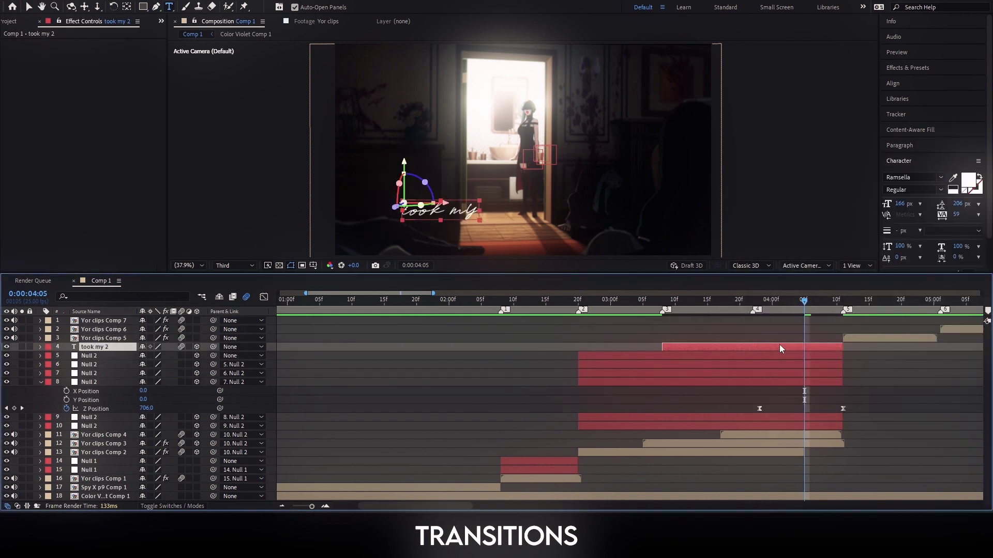
- Center the "took my" text's anchor point in its content, and center the 3D text layer in the view
right_click(770, 346)
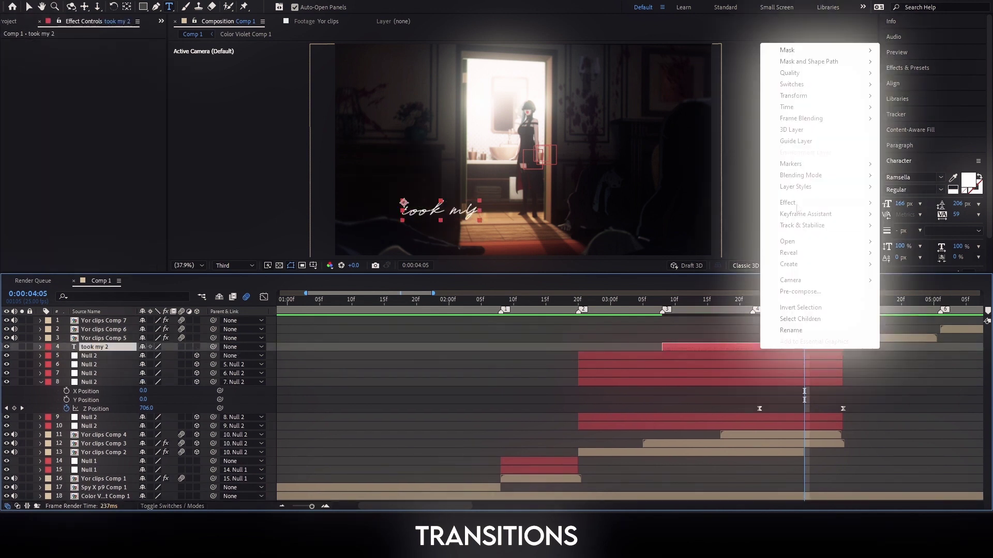
mouse_move(793, 96)
click(690, 217)
right_click(713, 345)
mouse_move(746, 91)
click(636, 202)
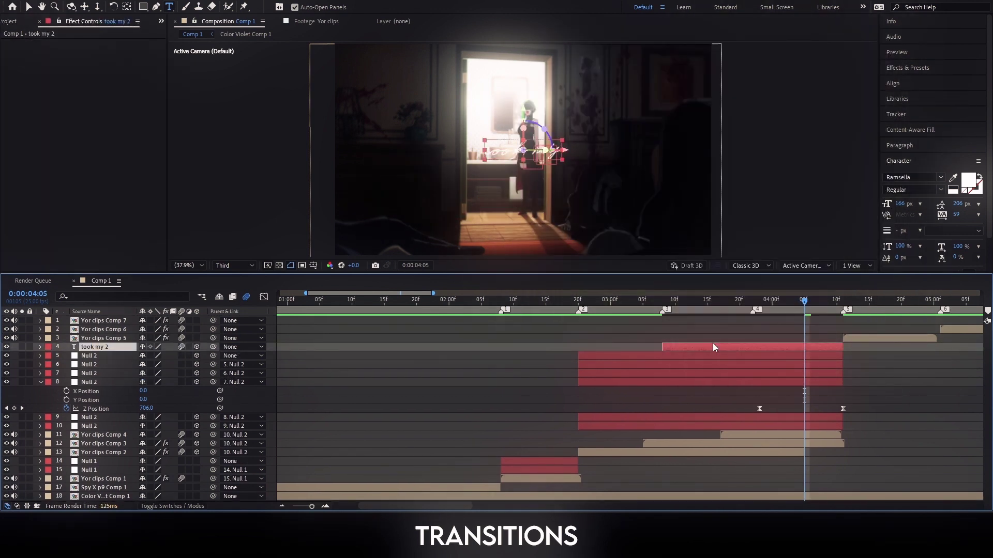
- Move the "took my" text below the frame's center at Z -1316 and parent it to 10. Null 2
key(p)
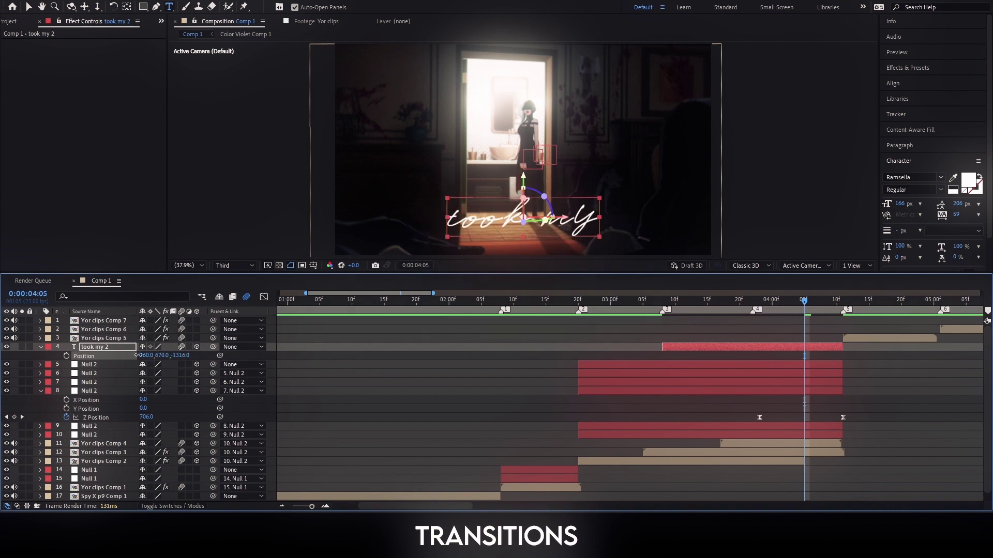
drag(213, 347, 174, 384)
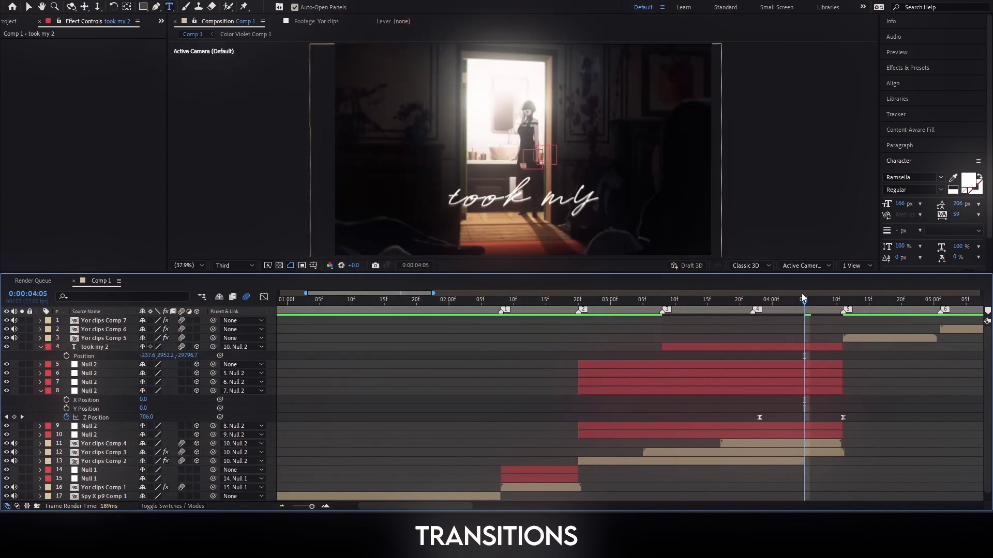
- Move the "took my" text to Y 3609.2 and Z -15000, scale it to 1857%, and save the project
drag(804, 298, 584, 300)
key(space)
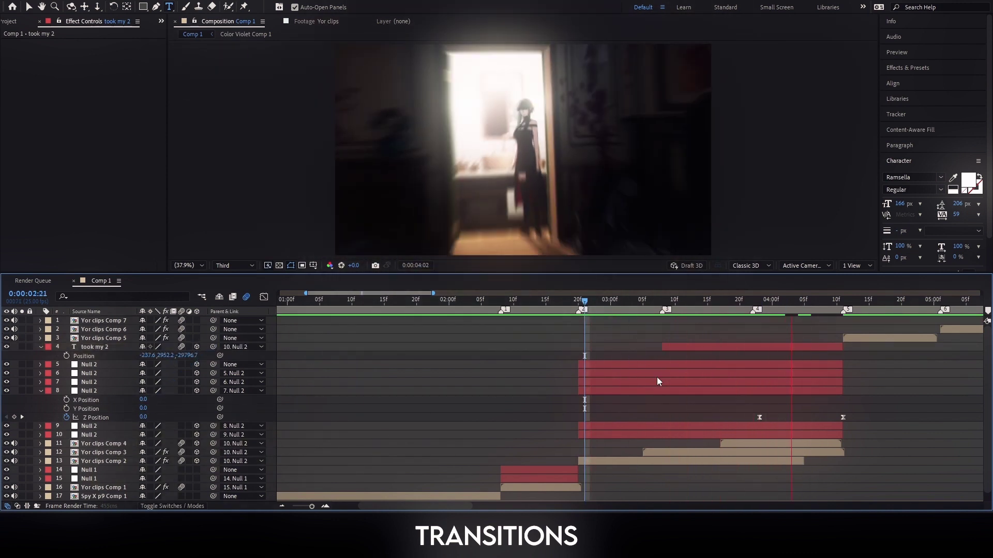
click(777, 310)
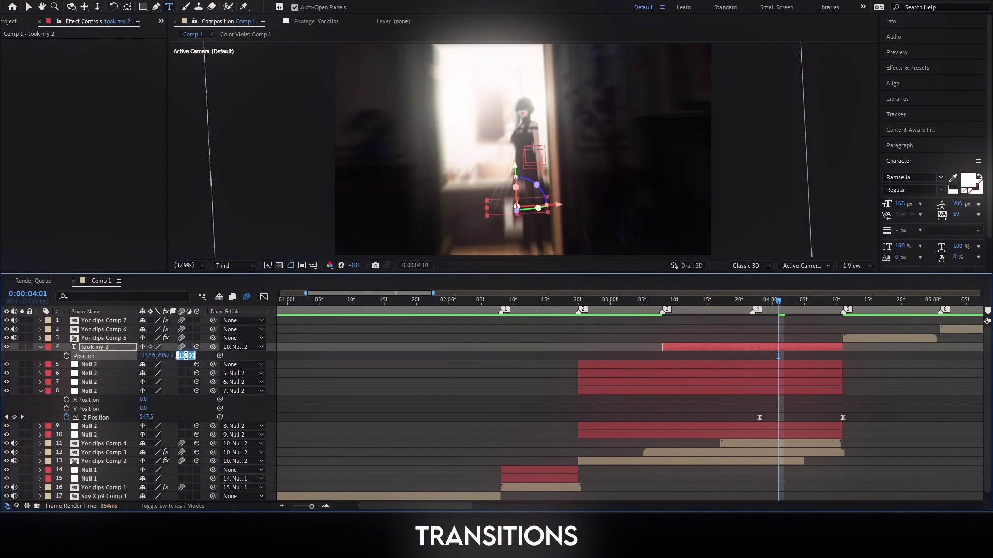
key(Page_Down)
key(Page_Down)
key(Page_Down)
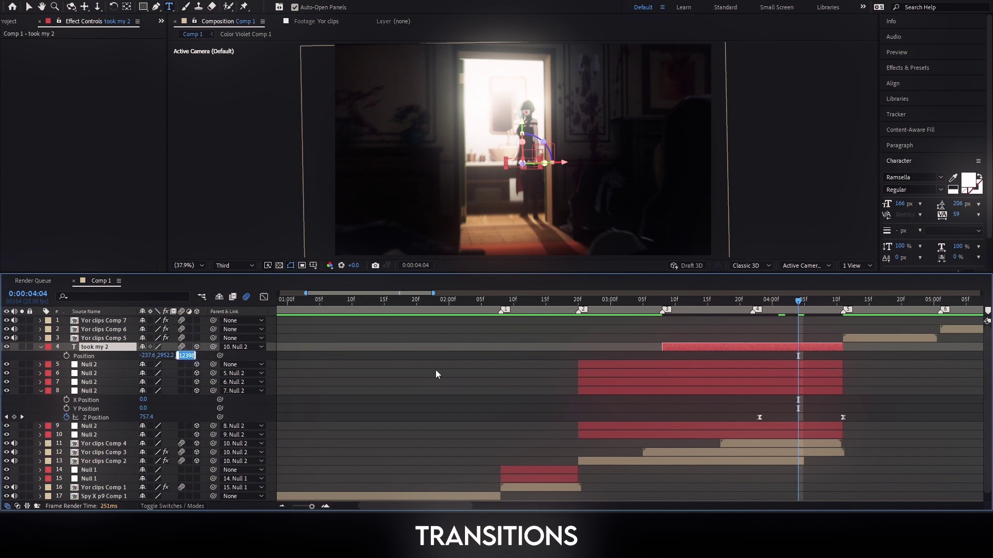
key(Return)
key(shift+s)
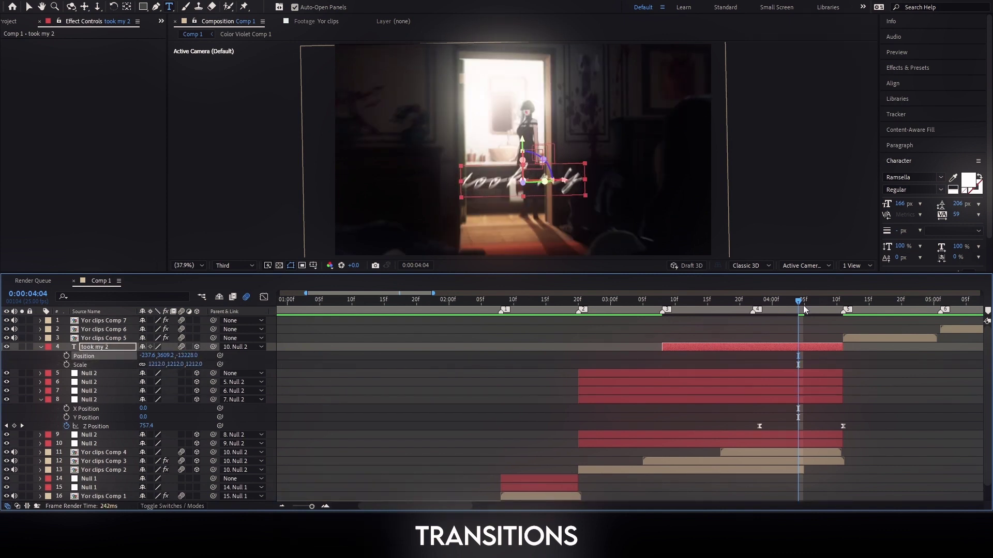
click(189, 356)
drag(199, 366, 232, 366)
click(482, 392)
key(ctrl+s)
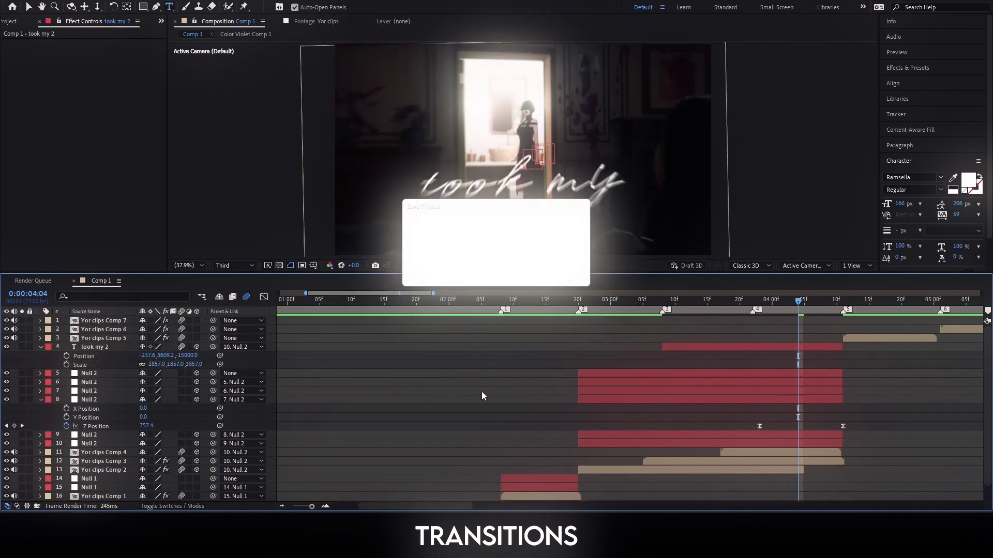
- Preview from marker 1, and reduce the "took my" text's tracking to 24
key(1)
key(space)
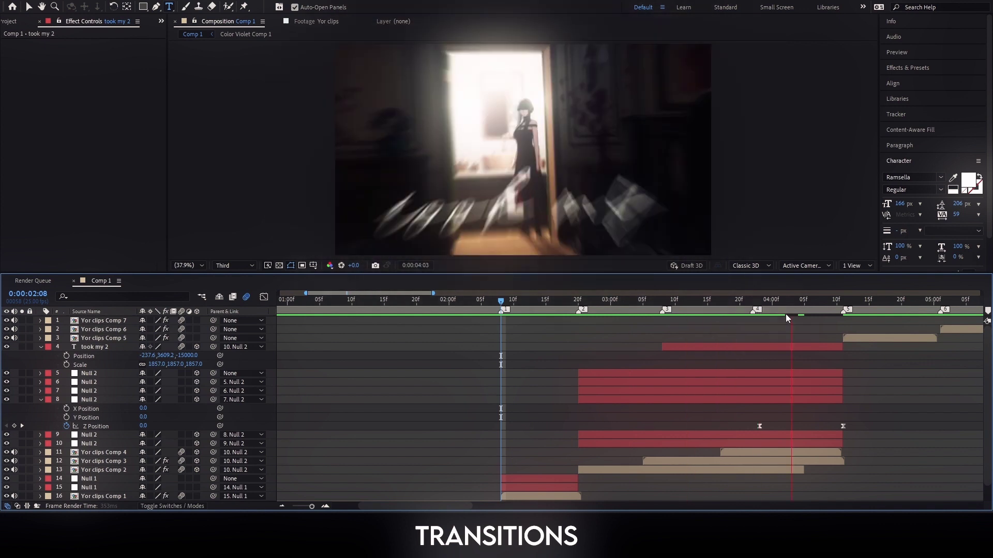
key(space)
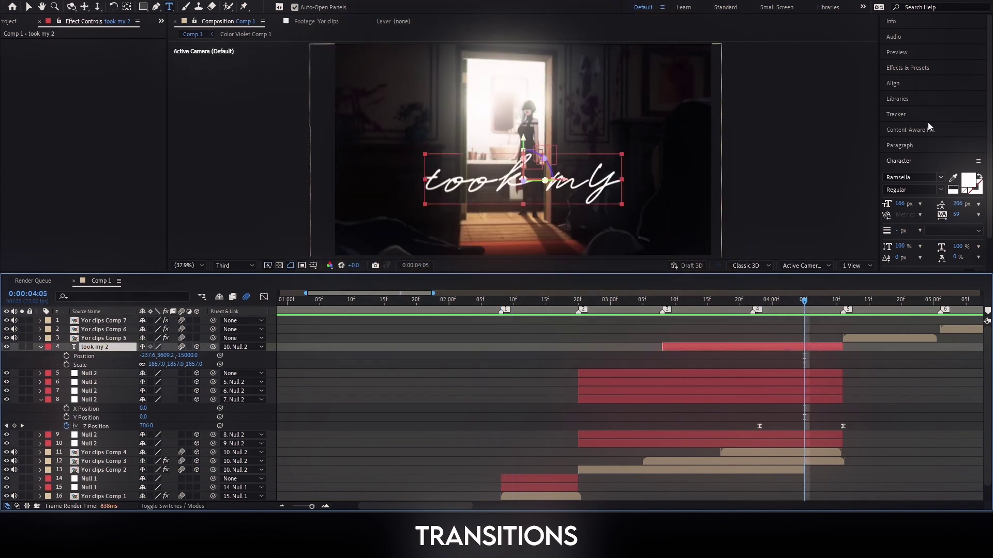
drag(951, 181, 935, 181)
click(883, 391)
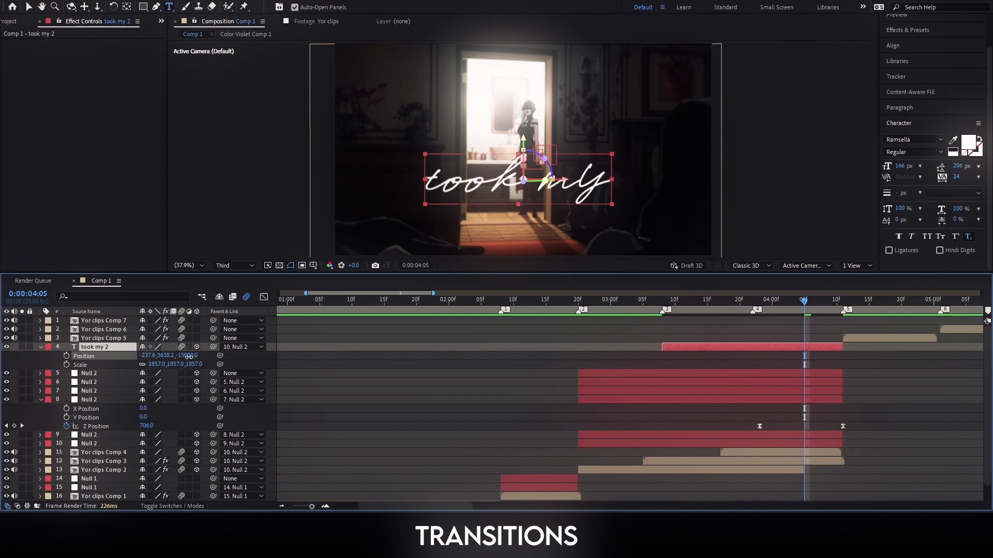
- Apply Deep Glow with Unmult enabled and S_DropShadow to the "took my" text, save, and preview the result
click(910, 30)
click(917, 81)
text(d)
text(eep)
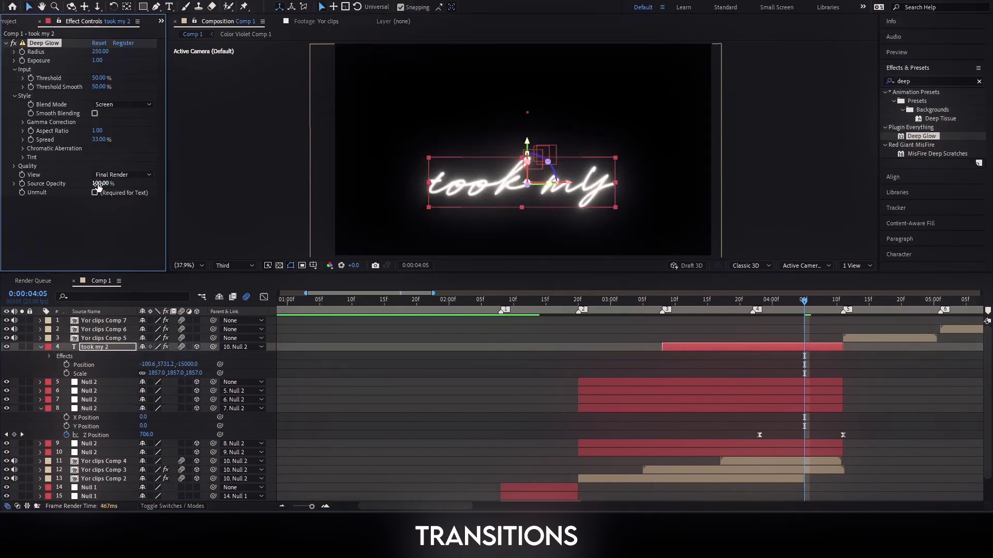
click(395, 417)
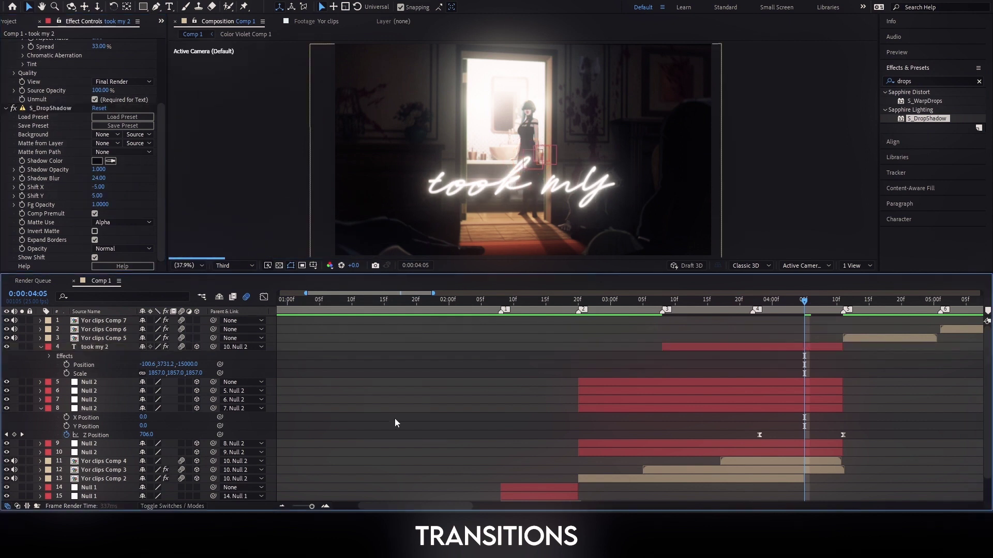
key(ctrl+s)
click(488, 304)
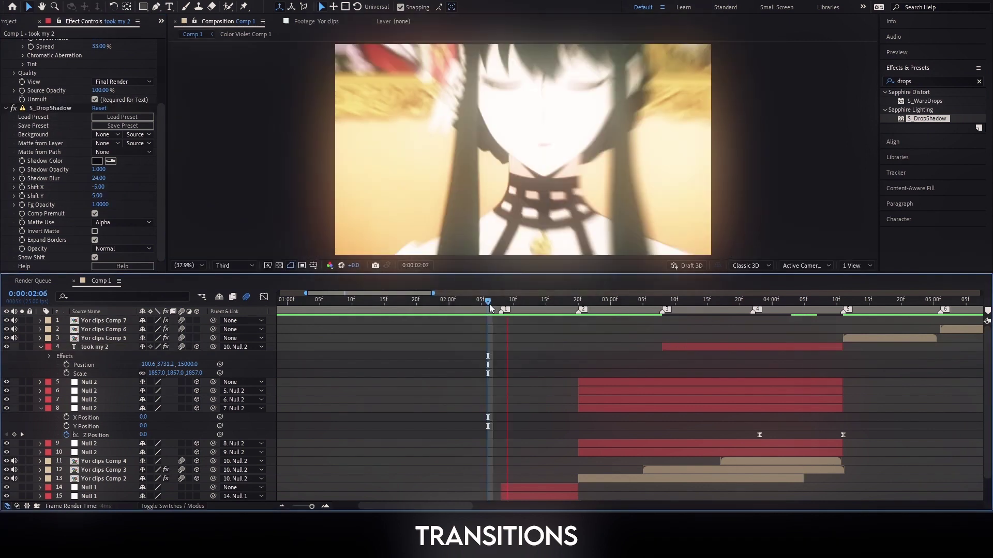
key(space)
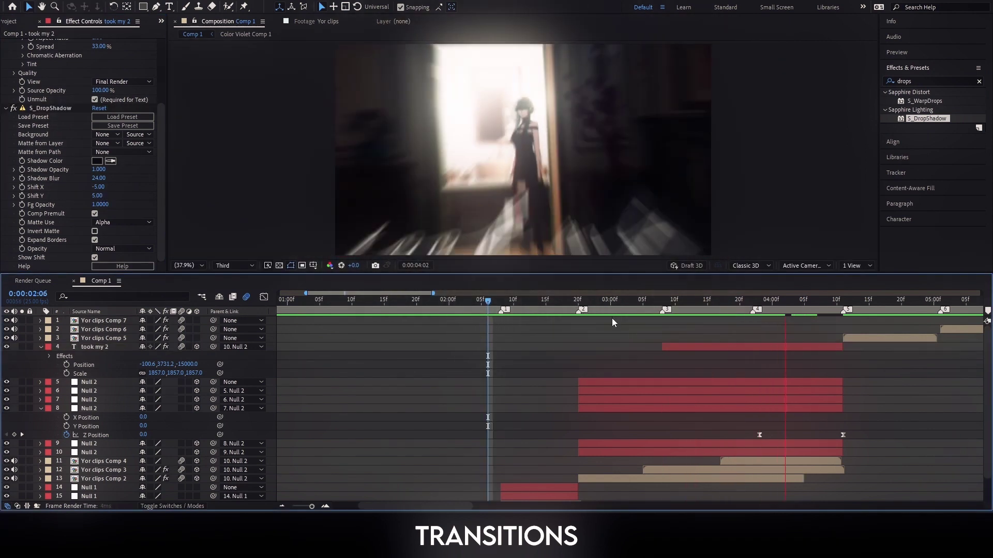
- Place a Null 3 layer above each of Yor clips Comp 5, 6 and 7, trimmed to that clip's section between markers
click(559, 305)
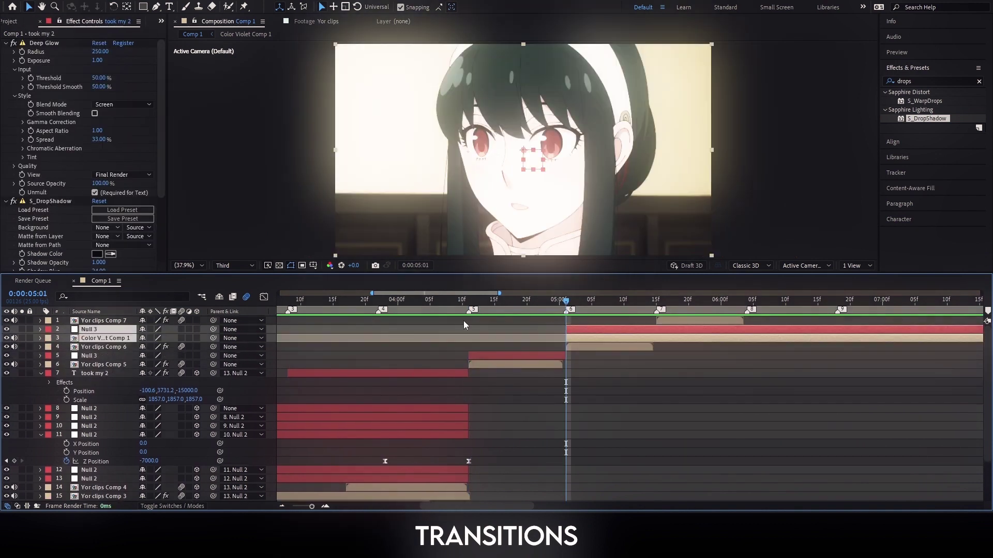
key(ctrl+z)
click(115, 329)
drag(111, 338, 115, 317)
key(k)
key(ctrl+shift+d)
click(646, 346)
drag(646, 304, 746, 308)
click(749, 320)
key(alt+])
- Check the composition settings of Comp 1
right_click(274, 201)
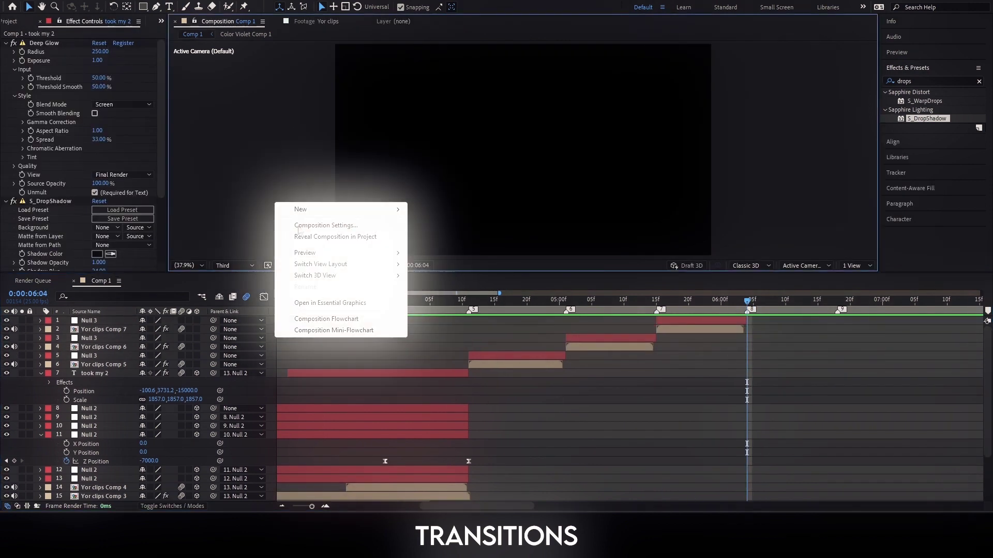
click(326, 226)
click(556, 383)
- Stack three nulls above Yor clips Comp 5 and two above Comp 6 and Comp 7, parenting each layer to the null above it
drag(556, 310, 466, 317)
key(ctrl+d)
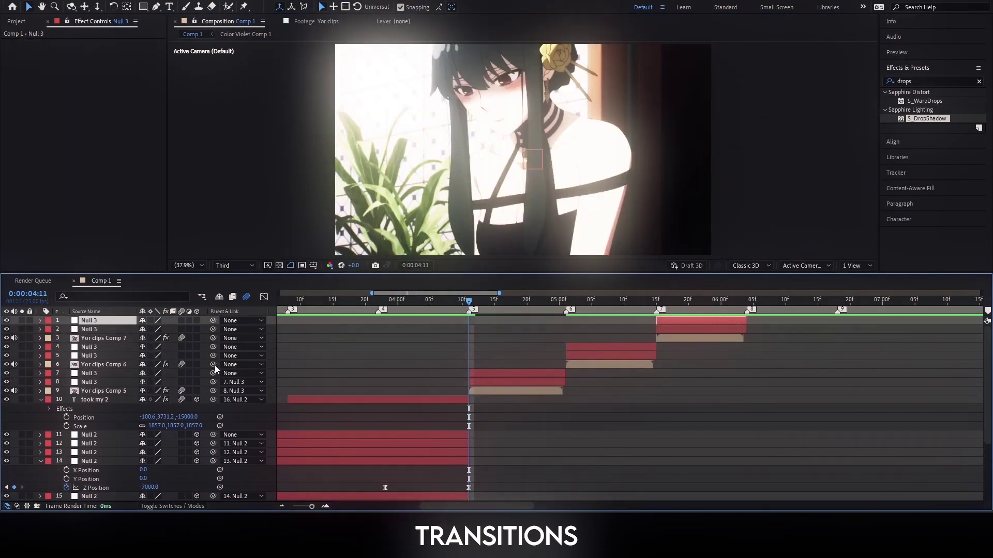
drag(212, 330, 109, 321)
mouse_move(468, 301)
mouse_down()
mouse_move(434, 294)
mouse_move(469, 302)
mouse_up()
click(485, 373)
key(ctrl+d)
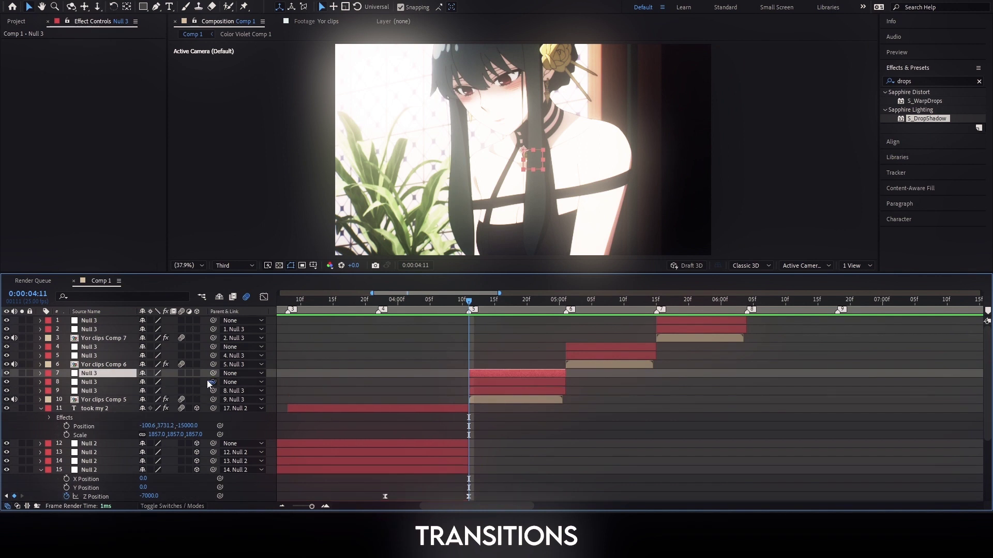
drag(213, 382, 108, 373)
- Keyframe the scale of the null directly above Yor clips Comp 5 from 650% at 0:00:04:11 to 100% at about 0:00:04:23
click(95, 391)
key(s)
click(170, 400)
text(650)
click(264, 297)
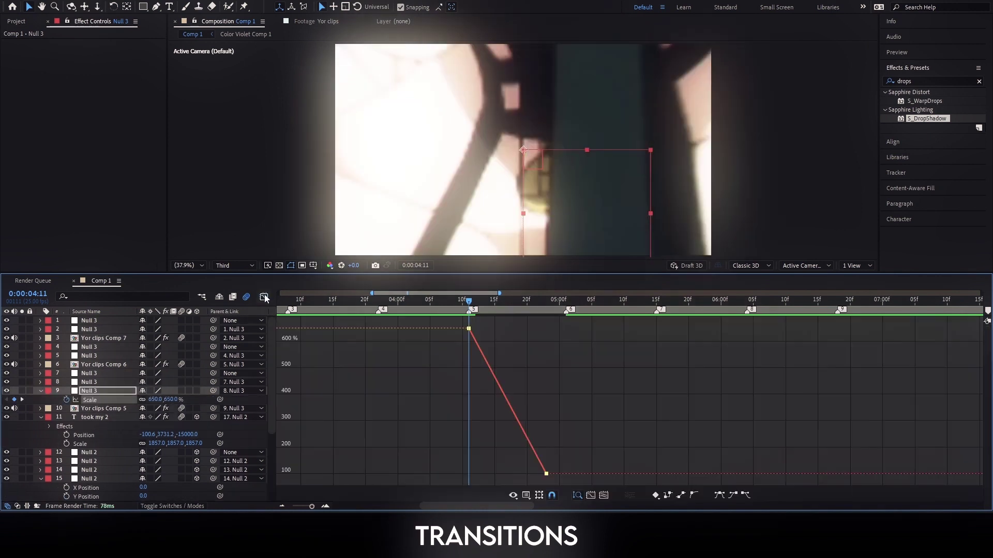
click(264, 297)
- Set that null's first scale keyframe to 15% and ease the scale curve for a fast zoom-in that settles slowly
click(169, 400)
text(15)
click(264, 297)
key(F9)
drag(564, 329, 496, 329)
click(264, 297)
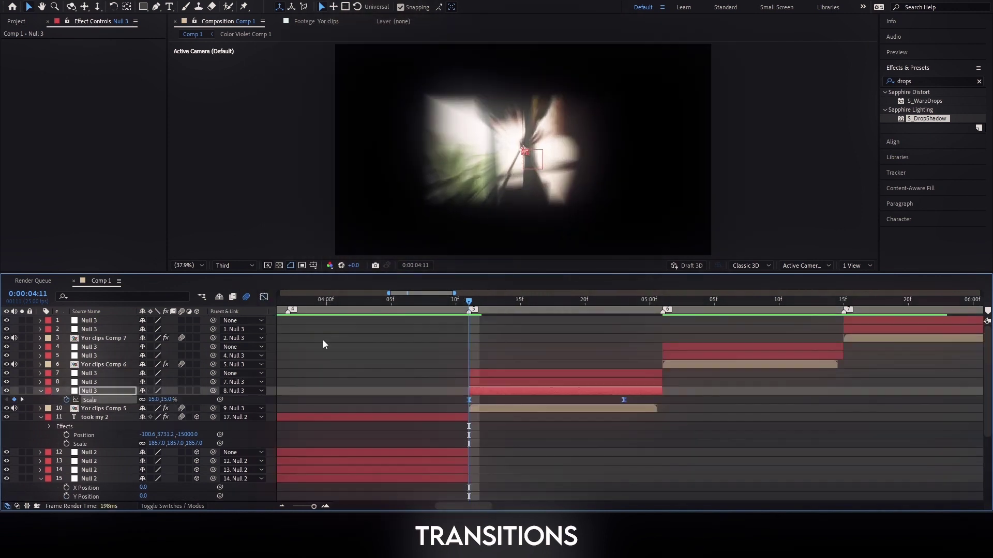
- Add Motion Tile with output width 340, output height 360 and Mirror Edges to Yor clips Comp 5, and preview the zoom
click(324, 344)
key(u)
key(u)
click(352, 479)
scroll(66, 172, down, 5)
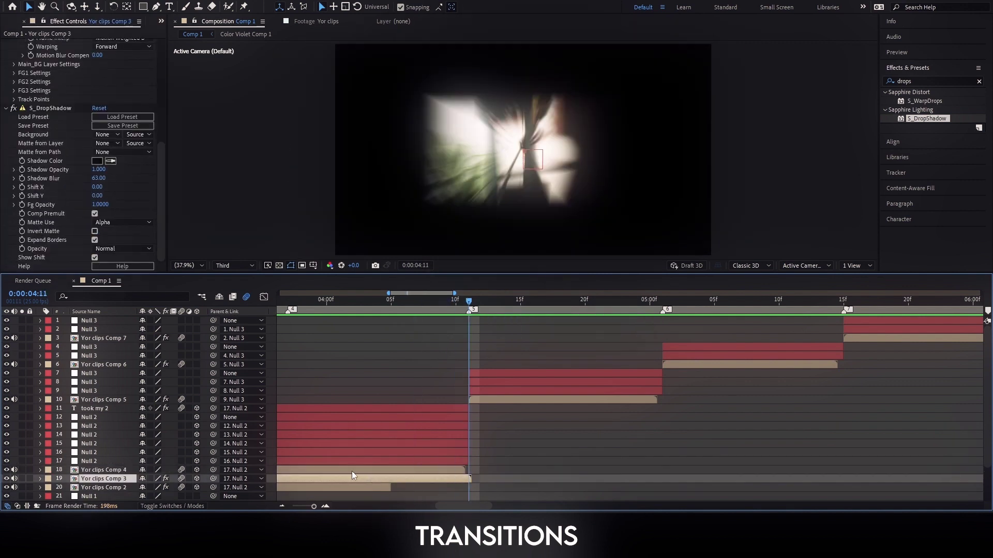
click(344, 488)
scroll(64, 209, down, 5)
click(478, 400)
drag(454, 293, 321, 314)
key(space)
- Keyframe the middle null above Yor clips Comp 5 from X 0 to X 123 at 0:00:05:00 and apply Easy Ease
click(534, 383)
key(p)
key(k)
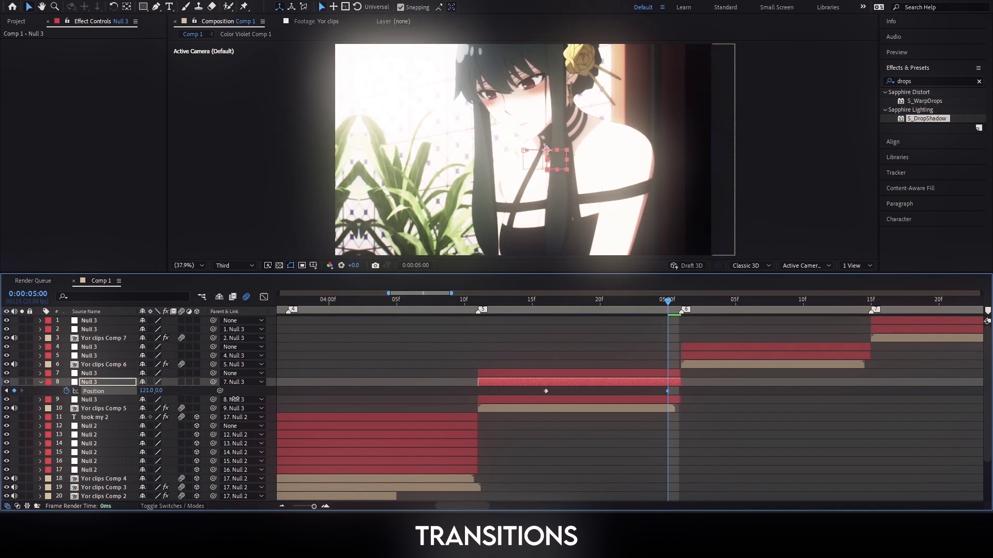
drag(705, 388, 541, 395)
right_click(546, 391)
click(708, 407)
- Keyframe the topmost null above Yor clips Comp 5 from X 960 to X -601, ending at 0:00:05:01
mouse_move(667, 302)
mouse_down()
mouse_move(599, 305)
mouse_move(669, 304)
mouse_up()
click(597, 376)
key(alt+shift+p)
drag(146, 382, 63, 400)
drag(667, 382, 681, 388)
- Separate the topmost null's position dimensions and shape its X Position curve into a slight rise followed by a steep drop
click(264, 297)
right_click(96, 383)
click(137, 300)
click(94, 383)
click(85, 384)
drag(610, 359, 667, 330)
drag(672, 443, 678, 364)
drag(667, 347, 462, 340)
key(space)
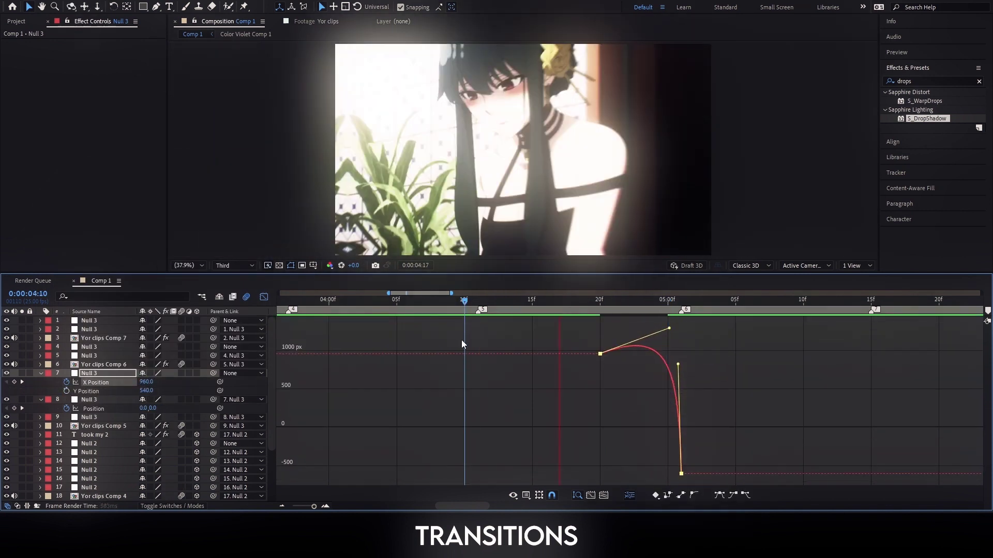
- Move the topmost null's first X Position keyframe to about 0:00:04:18 and the middle null's first Position keyframe to about 0:00:04:14
click(264, 297)
click(410, 300)
key(space)
click(654, 301)
drag(600, 383, 573, 383)
drag(546, 409, 520, 408)
click(437, 302)
key(space)
- Lower the first keyframe's handle on the topmost null's X Position curve to soften the slide-out
drag(475, 305, 678, 371)
click(264, 297)
click(95, 382)
drag(665, 330, 659, 351)
drag(525, 301, 476, 301)
click(264, 297)
- Apply the Visper shake user preset to Yor clips Comp 5 and preview the transition
click(484, 427)
click(979, 81)
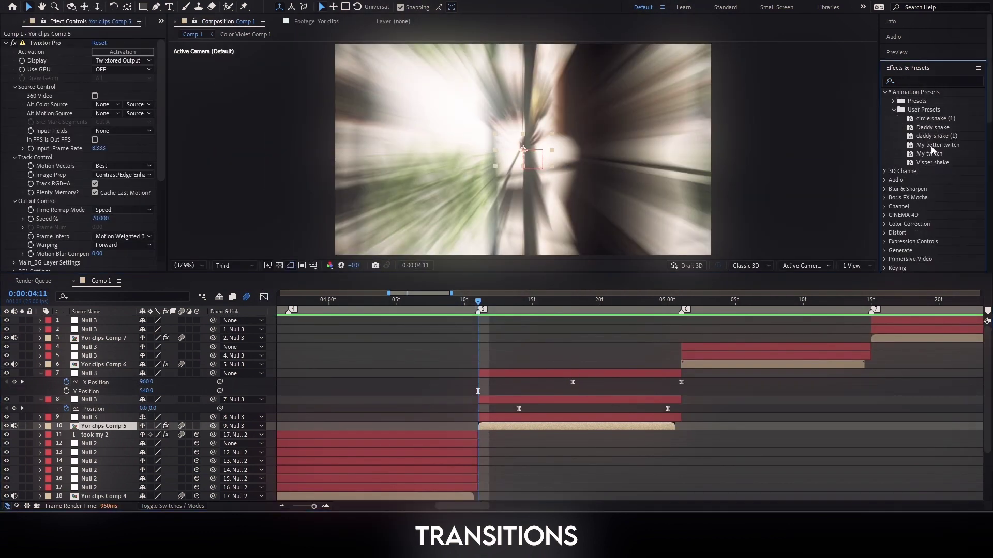
drag(500, 426, 500, 427)
click(500, 460)
click(439, 302)
key(space)
click(412, 302)
key(space)
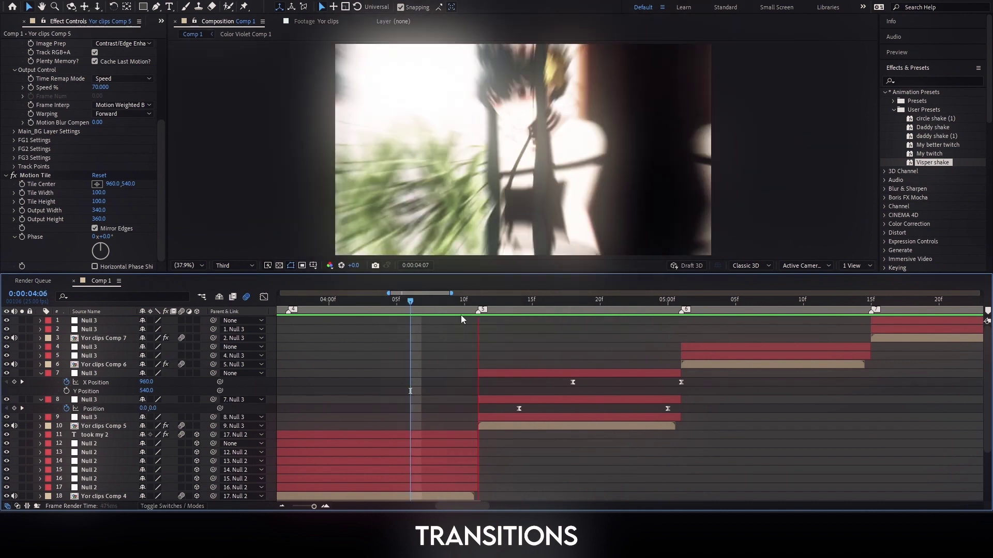
- Set the middle null's Position X to 414 at 0:00:05:00, previewing the slide between adjustments
click(667, 302)
drag(145, 408, 377, 409)
click(438, 301)
key(space)
click(464, 301)
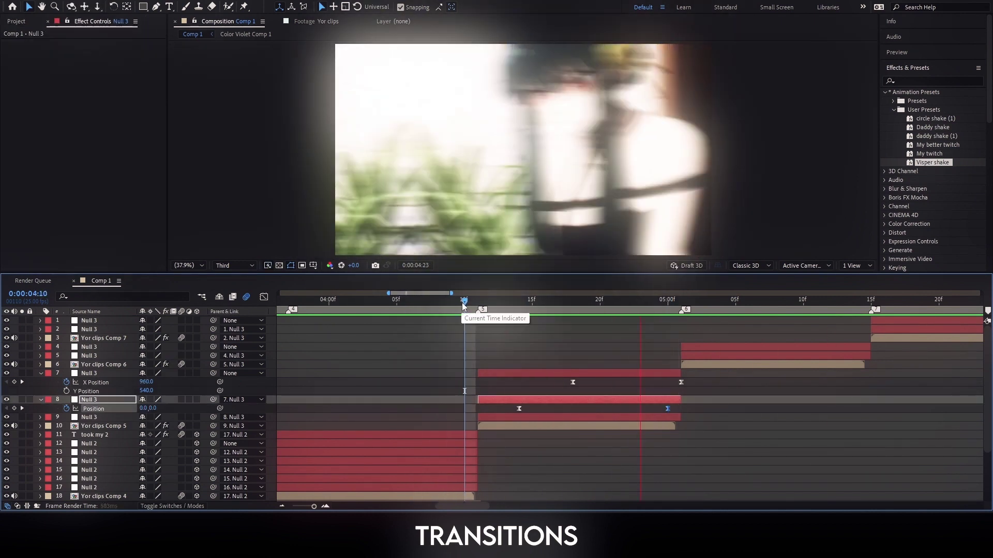
drag(464, 301, 667, 301)
drag(145, 409, 73, 408)
click(451, 303)
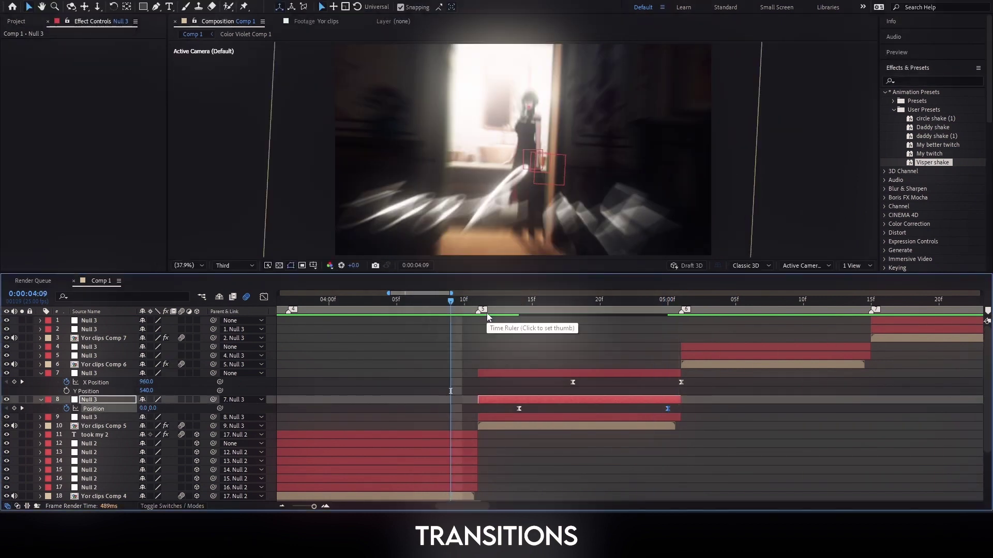
click(477, 304)
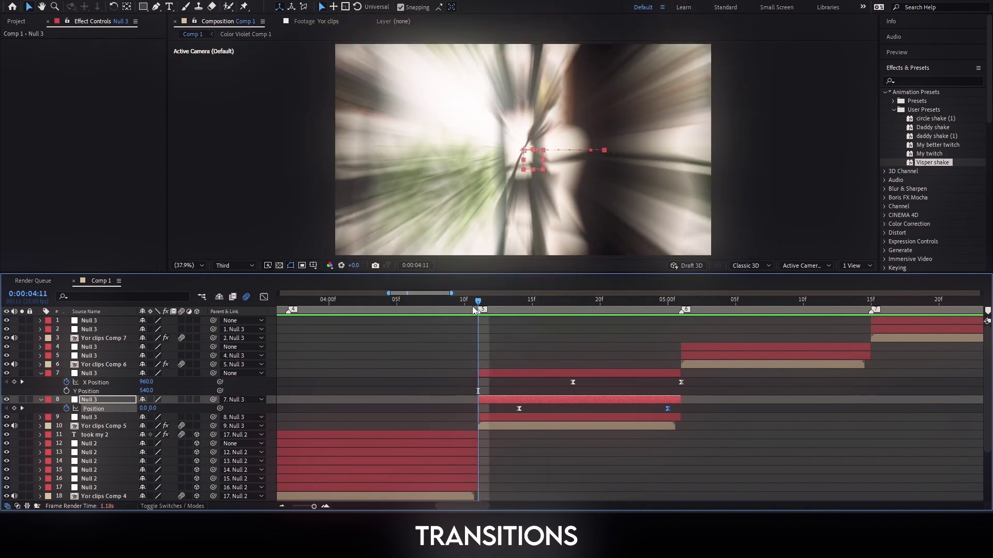
key(space)
- Keyframe the null directly above Yor clips Comp 6 from X 1686 at 0:00:05:01 to X 0 at about 0:00:05:12
click(682, 307)
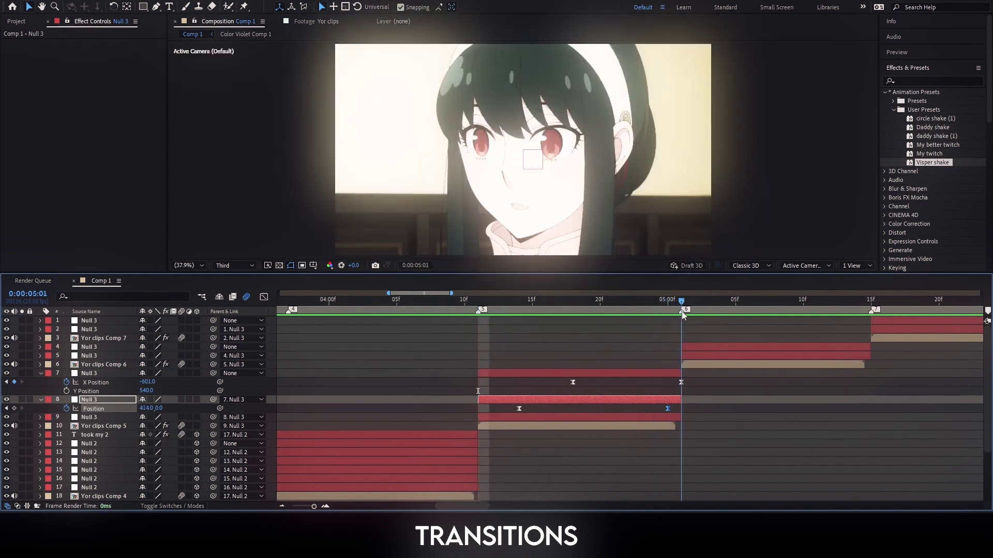
key(Page_Up)
click(691, 356)
drag(462, 506, 490, 506)
key(alt+shift+p)
drag(318, 365, 481, 365)
key(Page_Down)
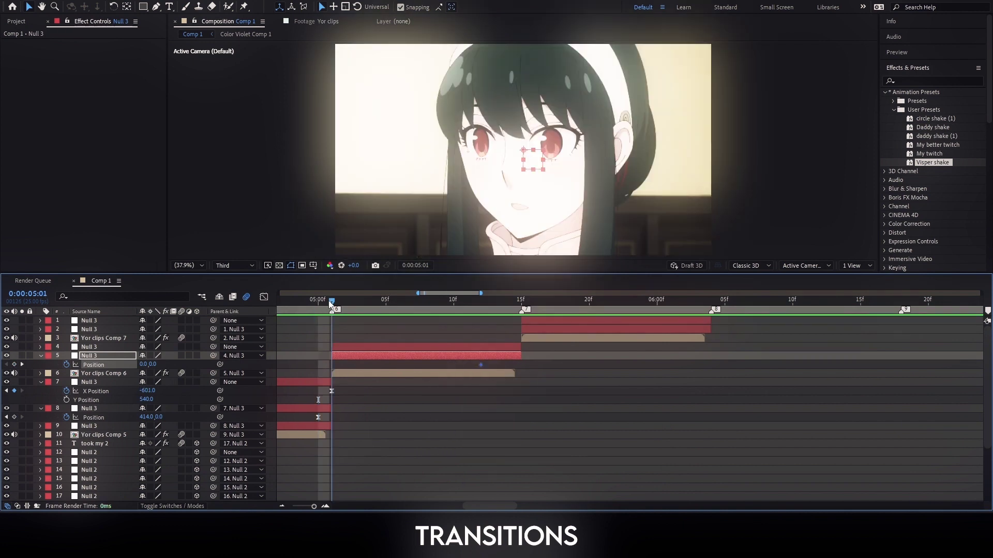
drag(145, 365, 733, 372)
drag(278, 312, 332, 312)
- Separate the position dimensions of the null directly above Yor clips Comp 6 and ease its X Position keyframes
click(264, 296)
right_click(94, 365)
click(103, 374)
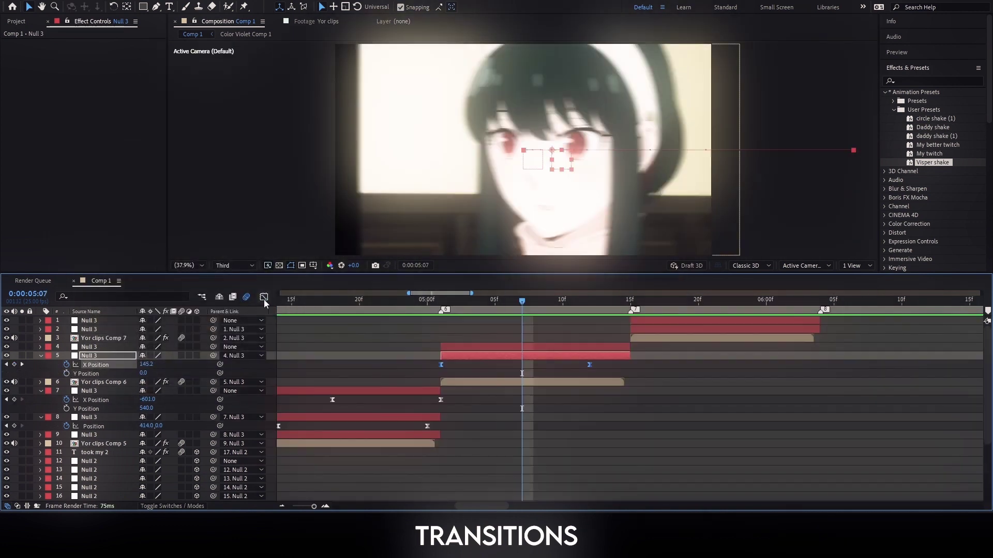
- Keyframe the scale of the topmost null above Yor clips Comp 6 from 100% at about 0:00:05:06 to 500% at 0:00:05:15
key(Page_Up)
key(s)
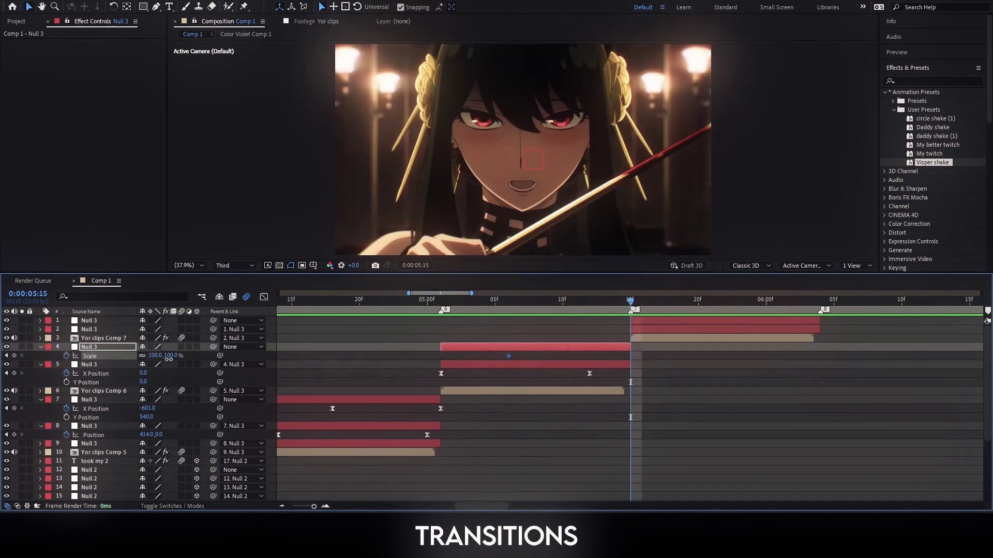
key(shift+F3)
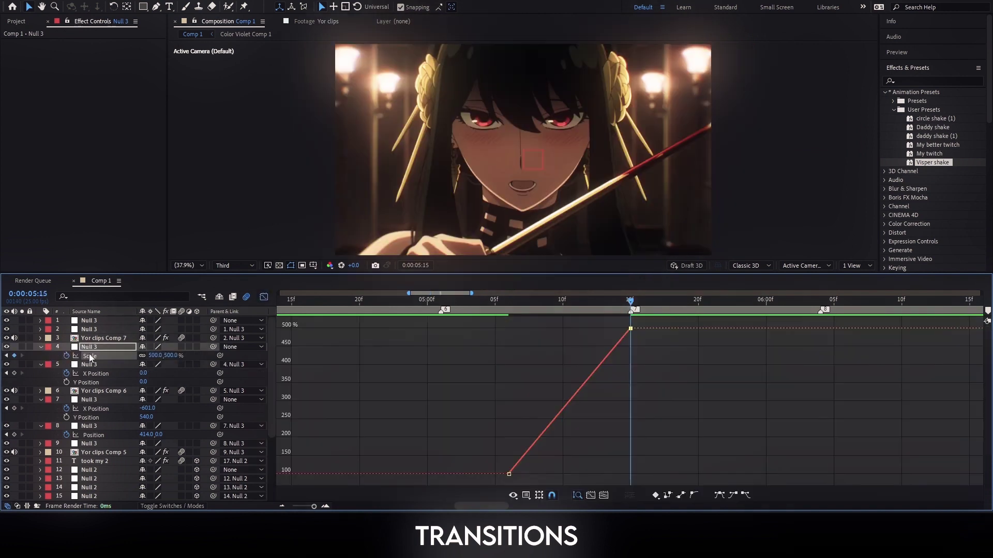
- Shape that null's scale curve to dip slightly and accelerate sharply into the last keyframe, and preview the zoom
drag(569, 479, 569, 472)
click(460, 300)
key(space)
drag(569, 472, 612, 472)
click(413, 301)
key(space)
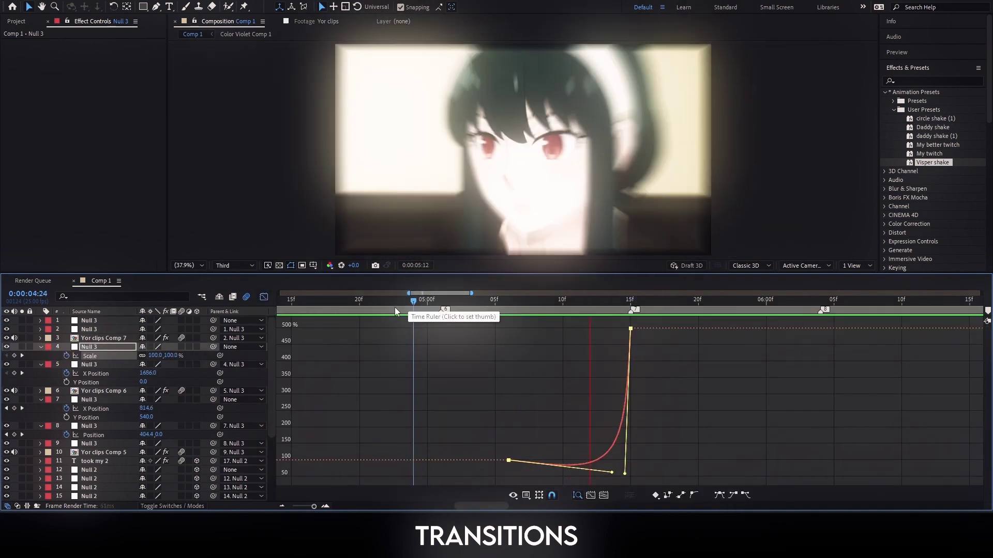
key(shift+F3)
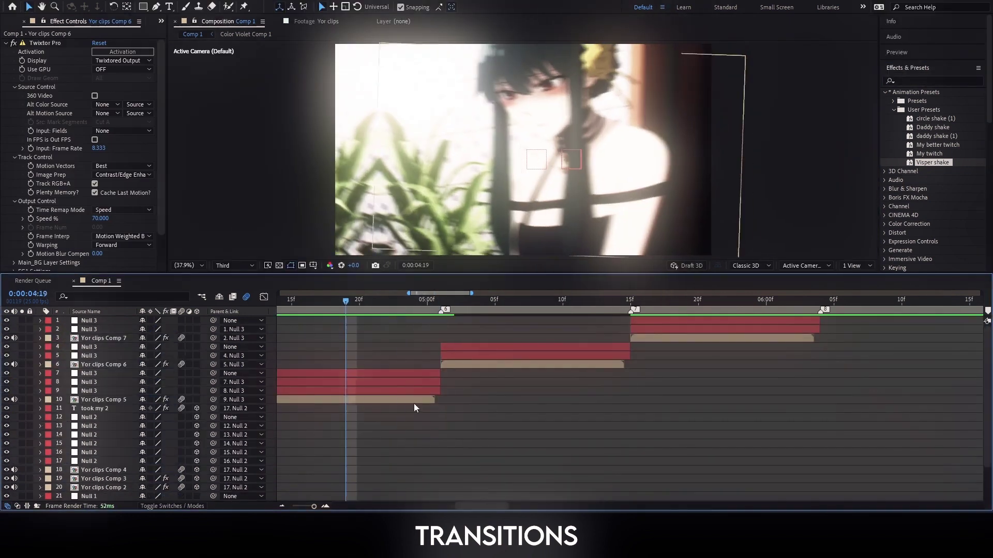
- Preview the transition from Yor clips Comp 5 into Yor clips Comp 6
click(445, 361)
key(space)
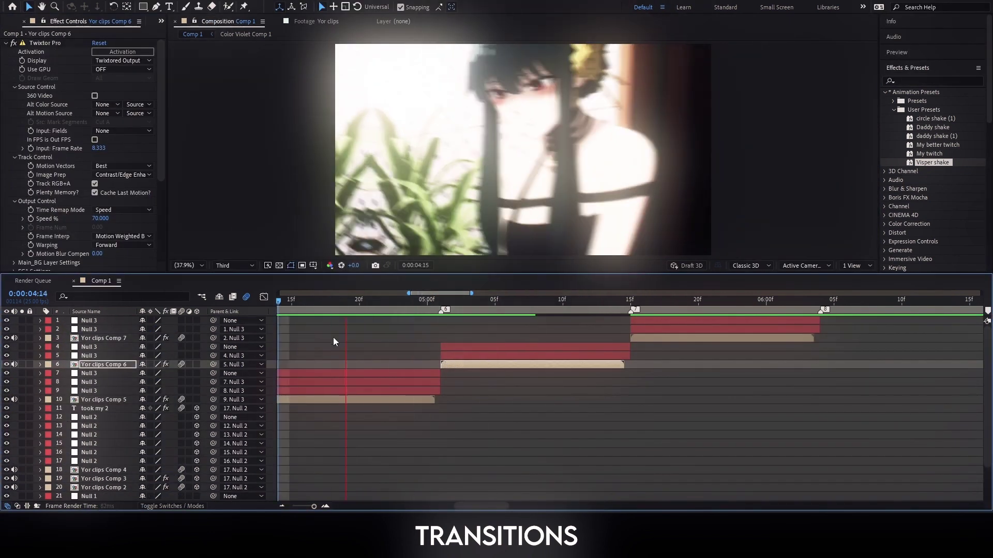
click(413, 301)
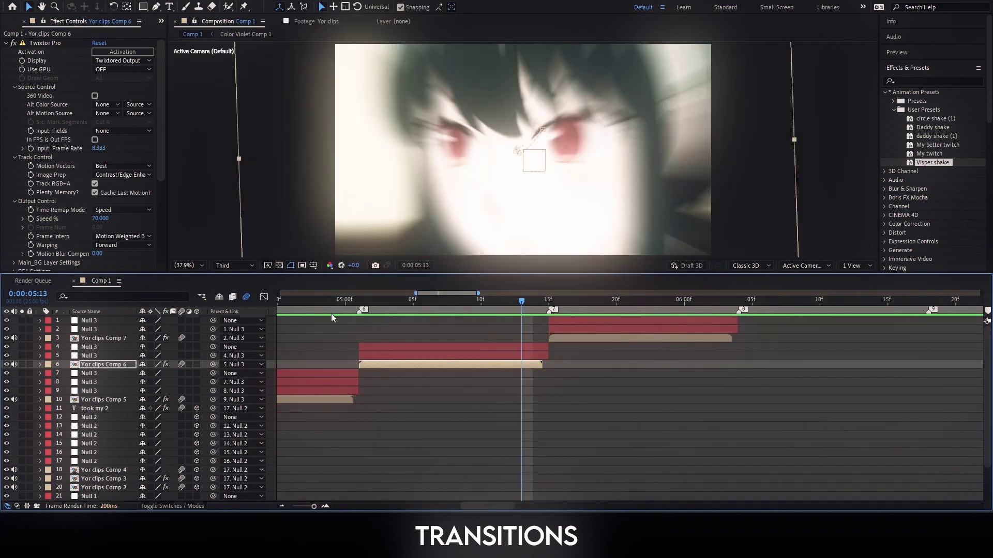
- Reveal the scale keyframes of the topmost null above Yor clips Comp 6 and examine their curve
key(shift+F3)
click(309, 21)
click(219, 21)
key(shift+F3)
key(u)
click(89, 356)
key(shift+F3)
click(533, 438)
drag(381, 300, 332, 305)
click(263, 296)
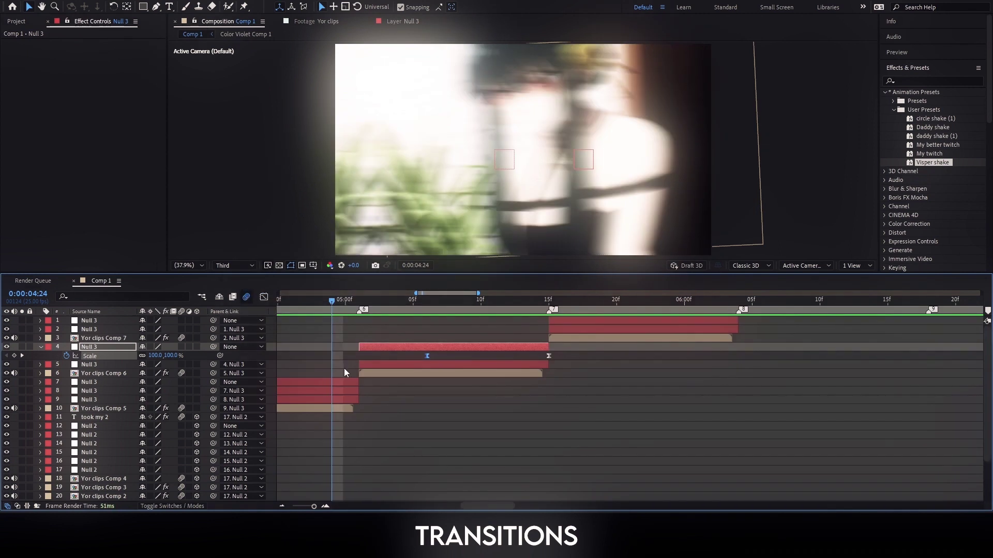
- Preview the zoom from Yor clips Comp 6 into Yor clips Comp 7
drag(573, 300, 429, 307)
scroll(492, 318, left, 3)
click(458, 307)
key(space)
click(324, 308)
key(space)
- Set the scale of the topmost null above Yor clips Comp 6 to 15% at 0:00:05:15 and show its curve
drag(595, 302, 704, 305)
click(155, 355)
text(15)
key(Return)
click(99, 356)
key(shift+F3)
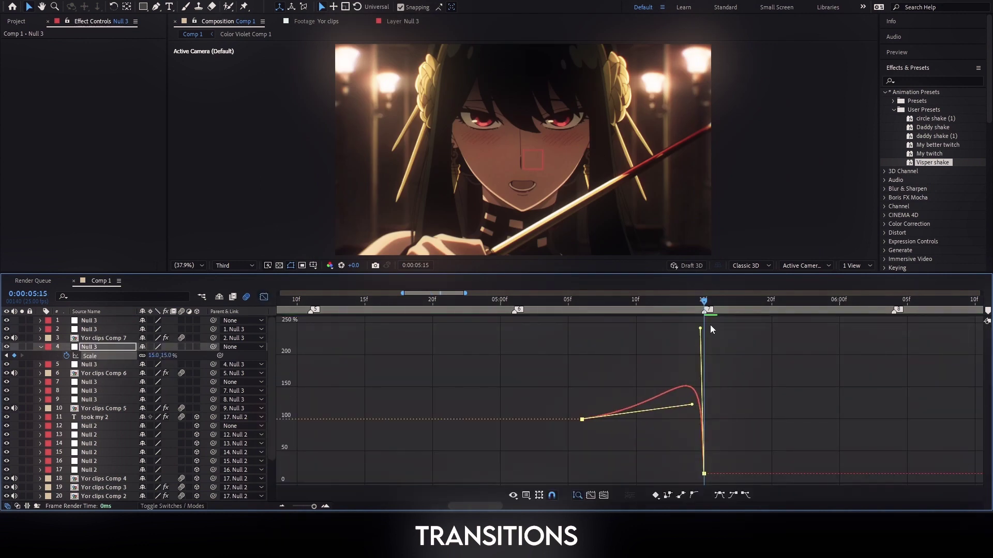
- Set the scale of the Yor clips Comp 6 layer to 100%
click(501, 304)
click(264, 297)
click(103, 373)
key(s)
click(171, 382)
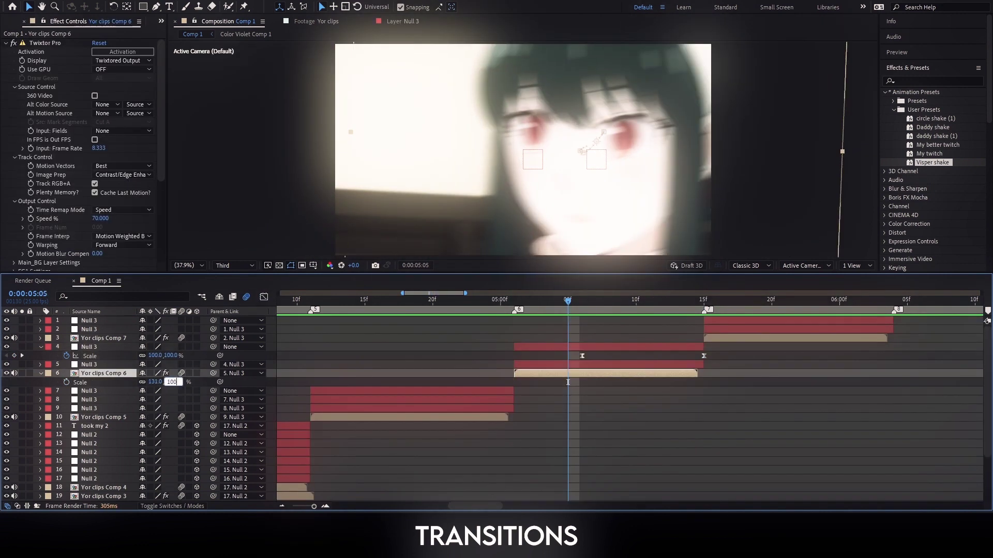
text(100)
click(81, 383)
click(265, 299)
click(265, 299)
- Preview the zoom-out and raise the null's scale curve slightly before its drop to 15%
click(459, 307)
key(space)
drag(568, 307, 611, 311)
click(90, 356)
click(263, 298)
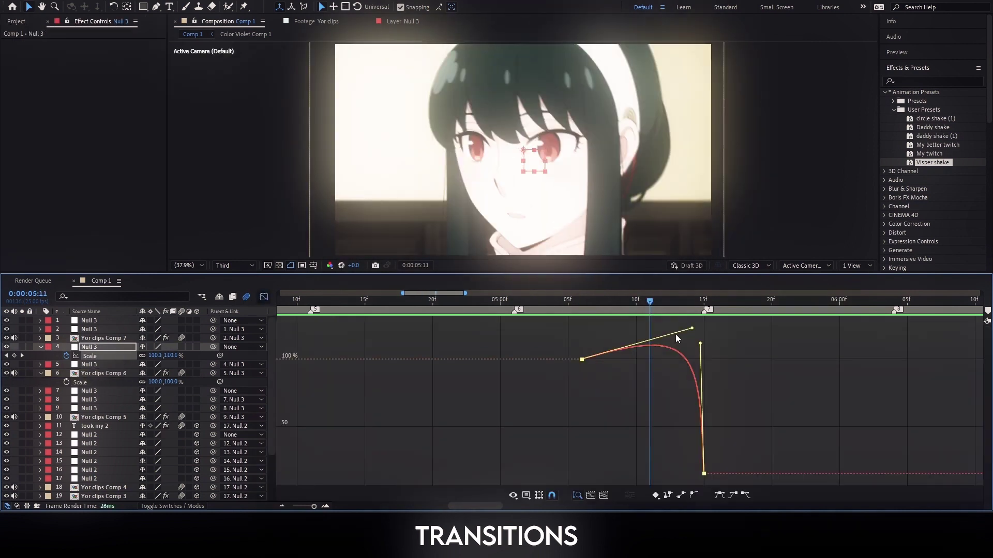
drag(691, 328, 694, 314)
click(474, 308)
key(shift+F3)
- Keyframe the scale of the null directly above Yor clips Comp 7 from 650% at 0:00:05:15 to 100% at about 0:00:06:01
drag(474, 308, 704, 305)
click(88, 329)
key(s)
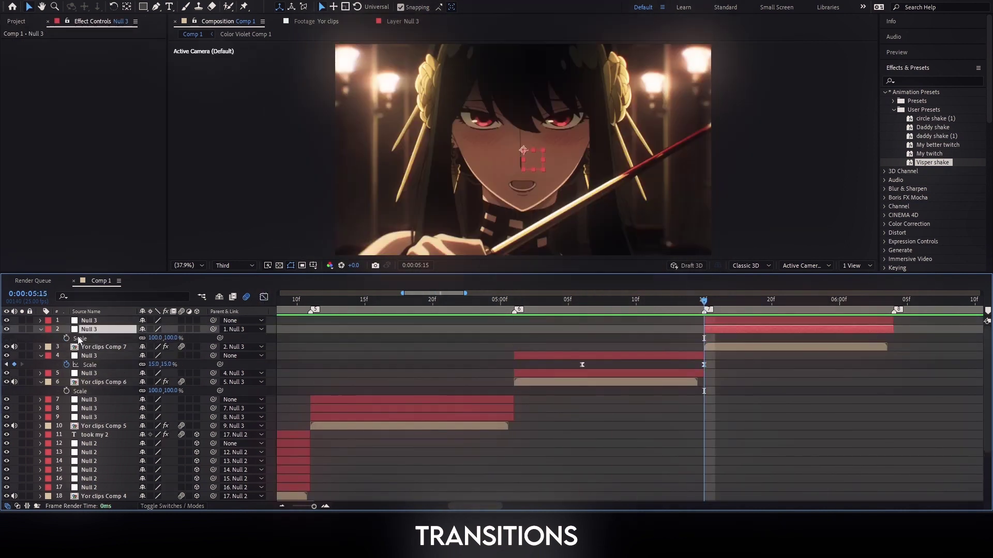
click(155, 338)
text(650)
key(Return)
- Ease that null's scale keyframes so the zoom slows into 100%, preview it and save the project
click(263, 298)
key(F9)
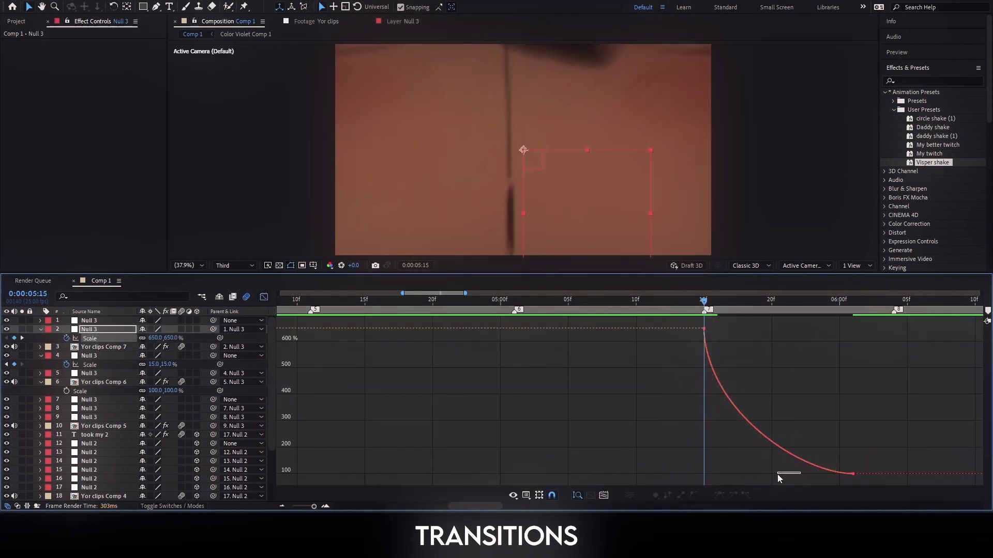
key(shift+F3)
key(space)
click(731, 346)
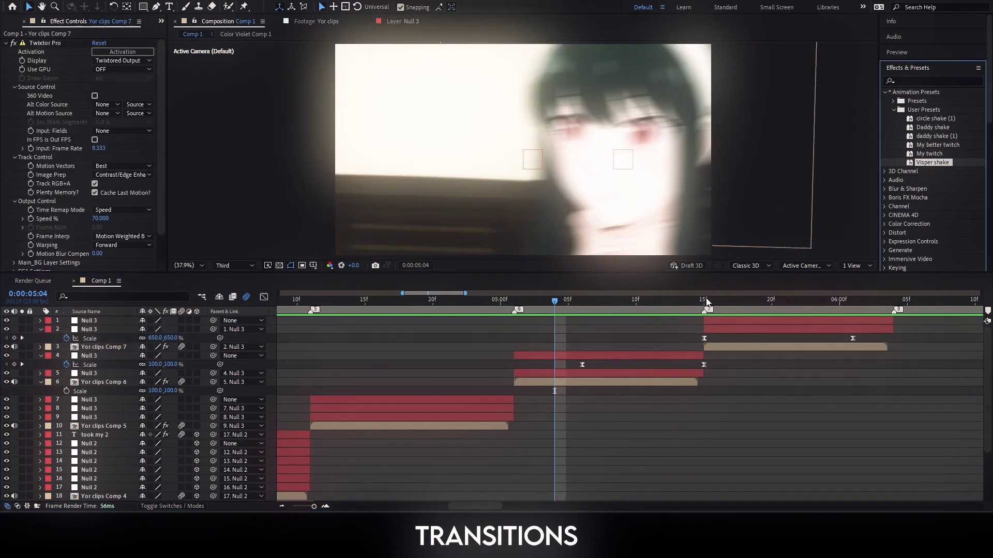
key(ctrl+s)
- Keyframe the opacity of Yor clips Comp 7 to fade to 0% between about 0:00:05:21 and 0:00:06:02
drag(705, 305, 858, 305)
click(757, 347)
key(t)
click(67, 355)
click(143, 355)
text(0)
key(Return)
drag(895, 357, 799, 355)
- Copy an effect from Yor clips Comp 6 onto Yor clips Comp 7 and save the project
click(642, 391)
click(39, 191)
key(ctrl+c)
click(743, 347)
key(ctrl+v)
key(ctrl+s)
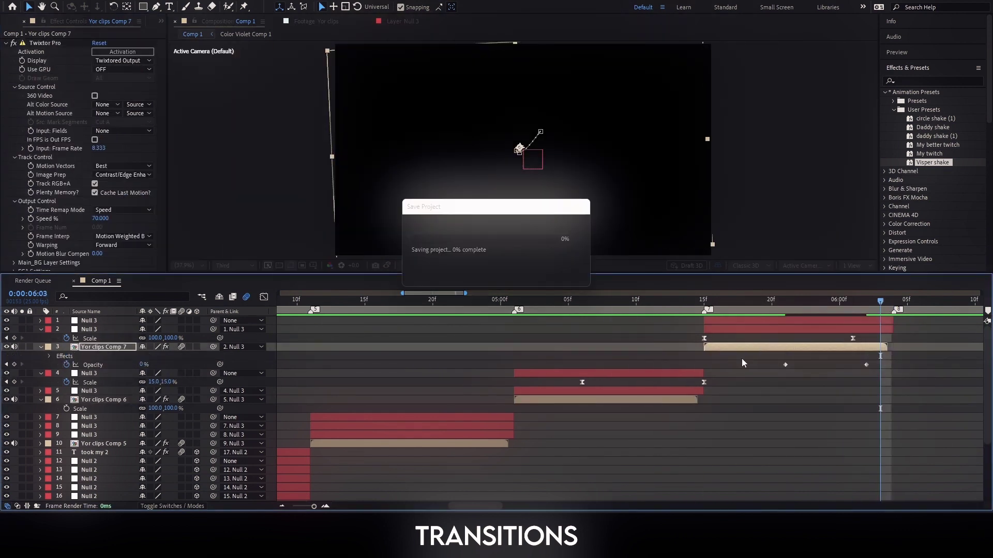
- Preview the zoom into Yor clips Comp 7 and its fade-out
key(u)
click(894, 305)
scroll(481, 408, left, 2)
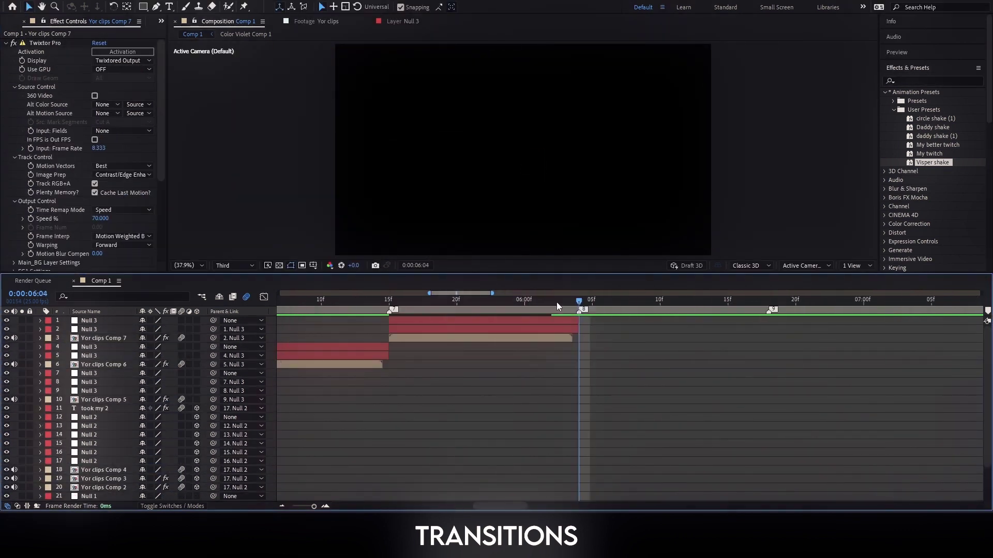
drag(556, 305, 362, 305)
key(space)
click(577, 300)
key(space)
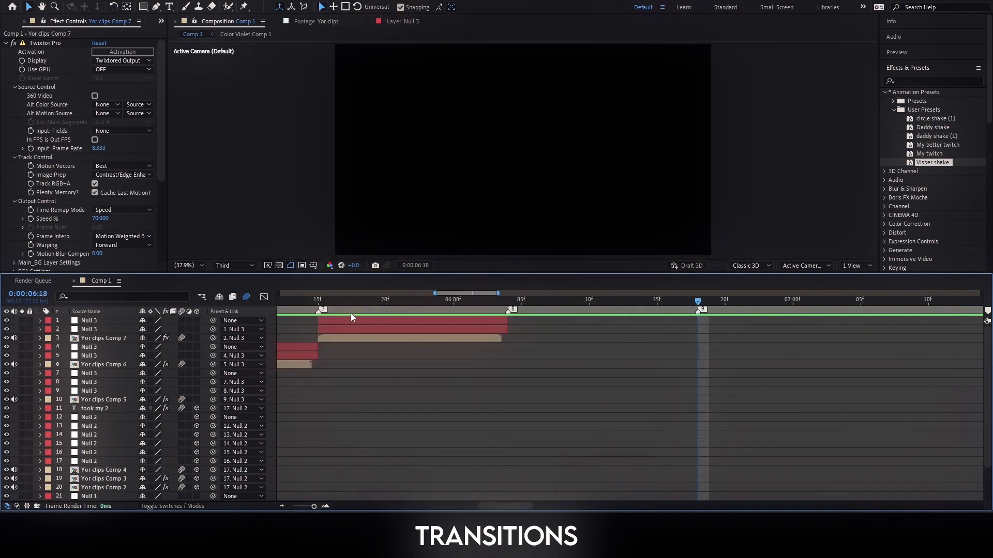
- Add the text "left out the spot" at 0:00:06:04 in the Ramsella font
click(471, 302)
drag(470, 305, 399, 325)
click(535, 300)
key(ctrl+t)
click(425, 143)
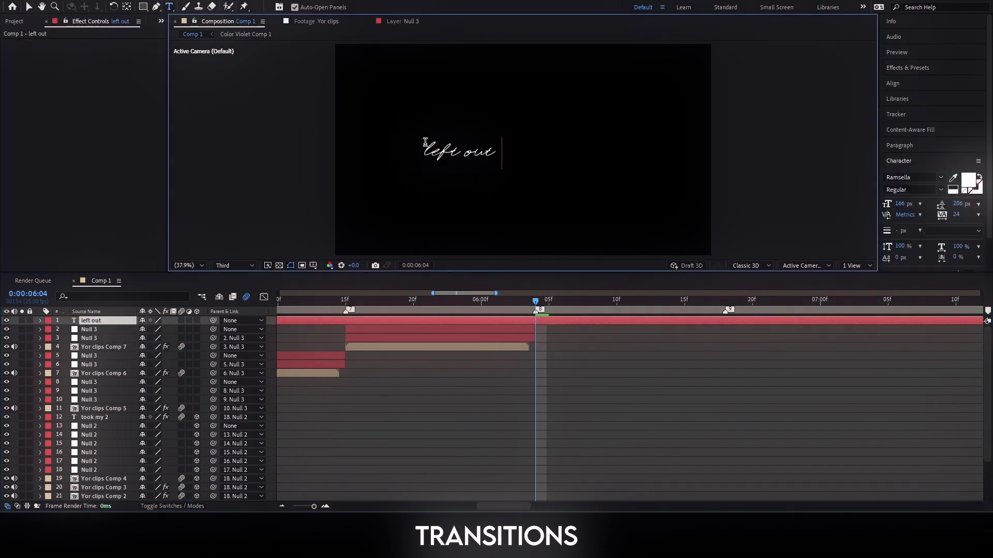
- Trim the text layer to run from 0:00:06:04 to 0:00:06:18 by splitting it and deleting the excess
click(533, 321)
key(ctrl+shift+d)
click(531, 329)
key(Delete)
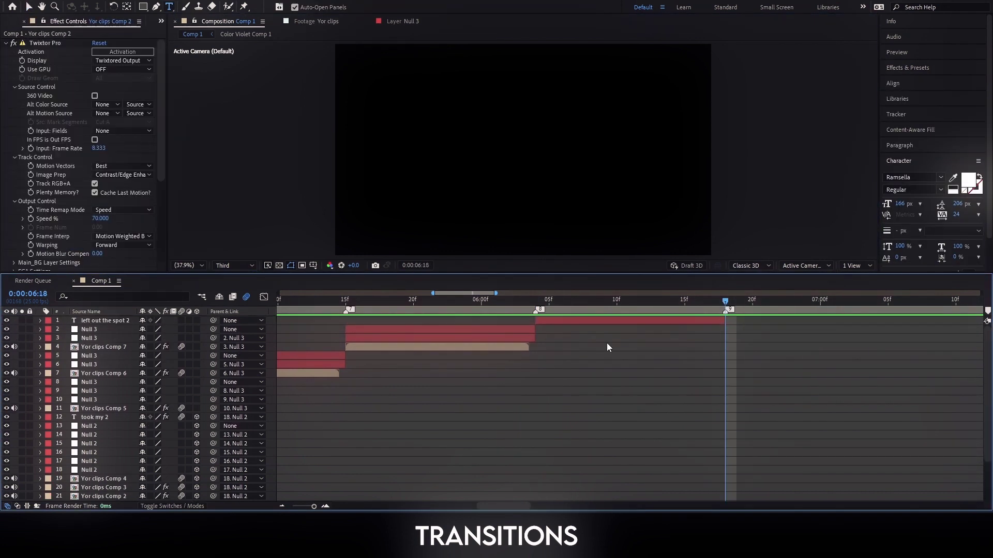
- Center the left out the spot text in the frame and scale it to 121%
click(590, 299)
right_click(646, 320)
mouse_move(693, 68)
click(800, 180)
key(s)
drag(440, 301, 535, 305)
- Create a black solid below the text and trim it to span 0:00:06:04 to 0:00:06:18
click(545, 338)
right_click(272, 338)
mouse_move(289, 342)
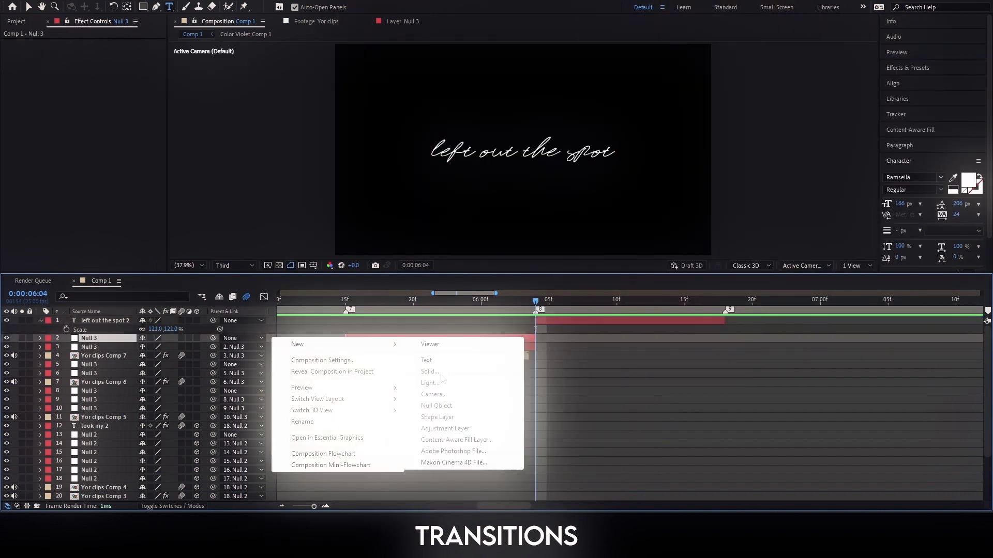
click(429, 371)
key(Return)
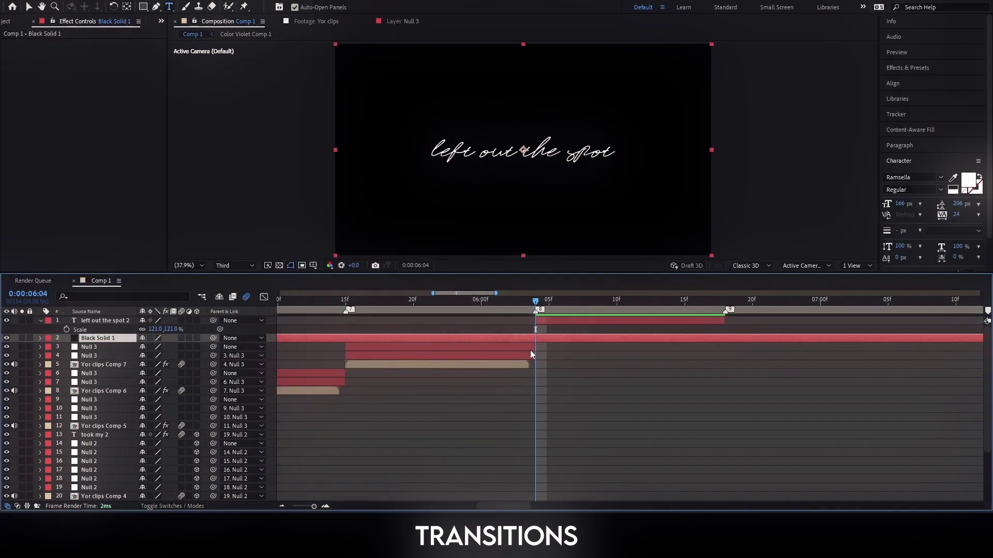
click(603, 301)
click(605, 338)
- Apply CC Ball Action to the black solid and raise its Scatter to about 733
click(920, 69)
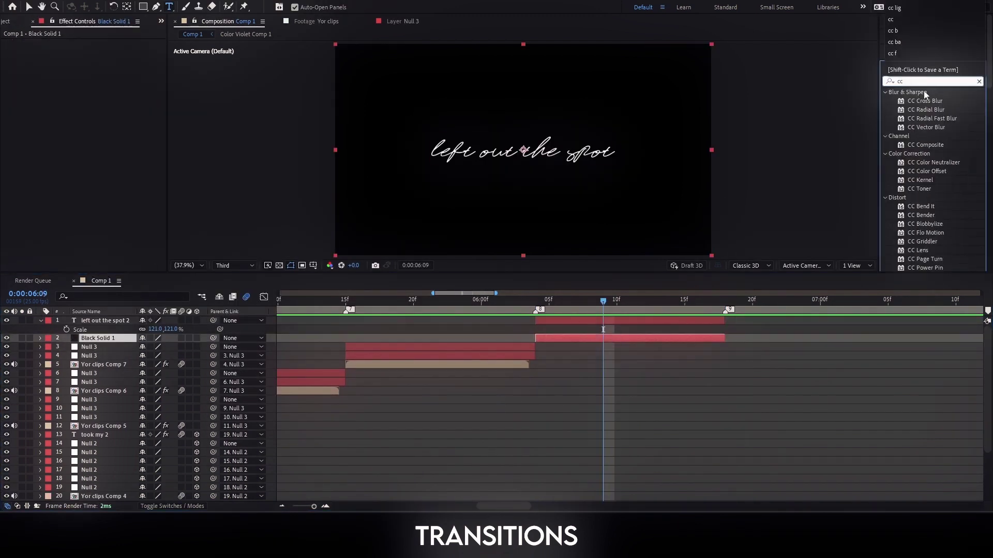
double_click(925, 101)
drag(95, 51, 474, 51)
- Apply a Fill effect to the black solid and set its color to white
click(931, 81)
text(fill)
double_click(920, 154)
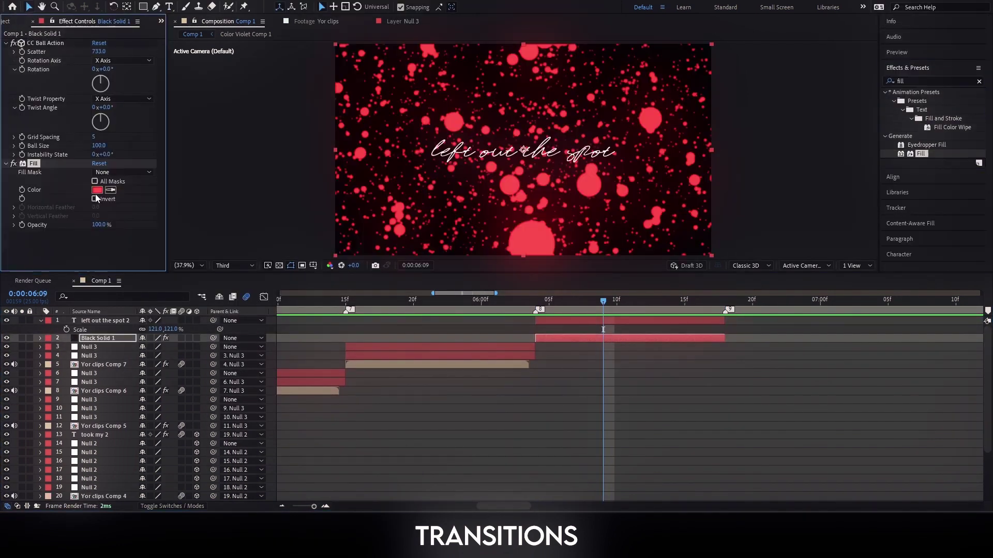
click(97, 190)
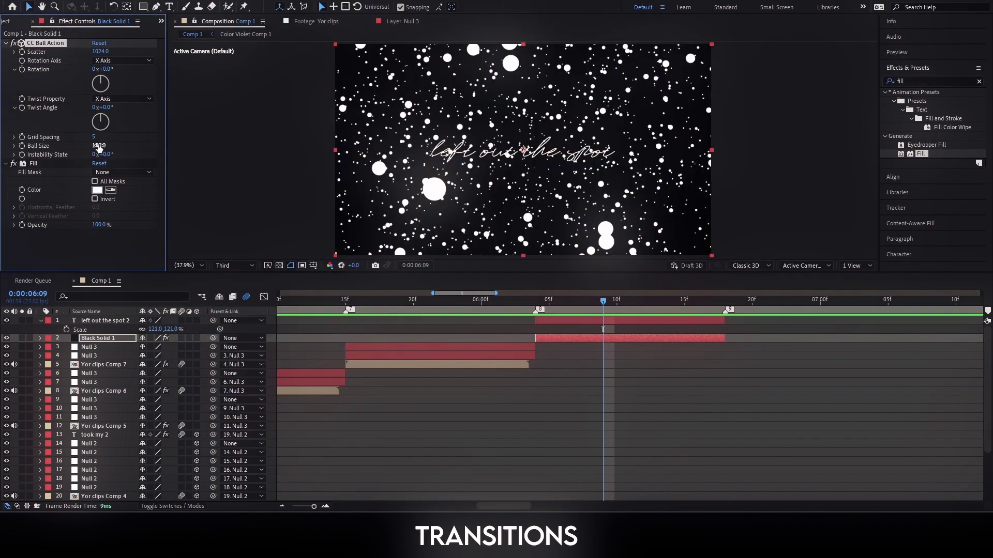
- Set CC Ball Action's Scatter to 1024 and Ball Size to 10, and keyframe its Instability State across the solid
drag(99, 147, 66, 163)
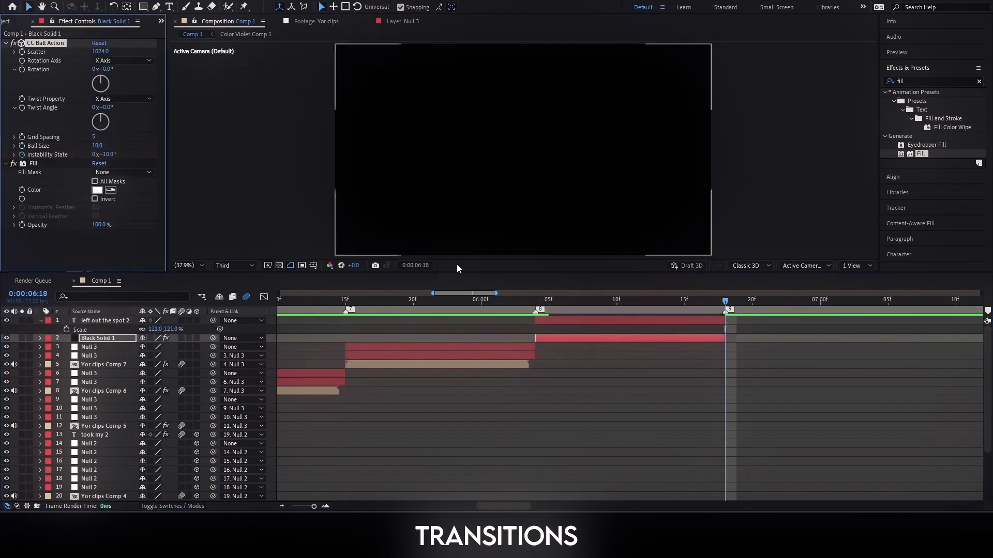
click(717, 312)
click(602, 309)
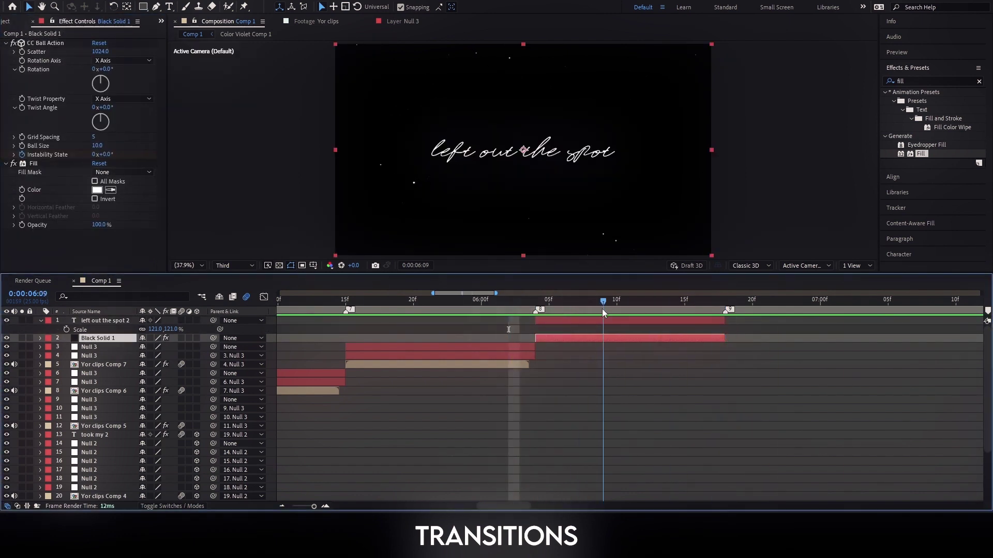
- Copy the Deep Glow and S_DropShadow effects from the took my 2 layer onto the left out the spot text
click(556, 321)
double_click(905, 81)
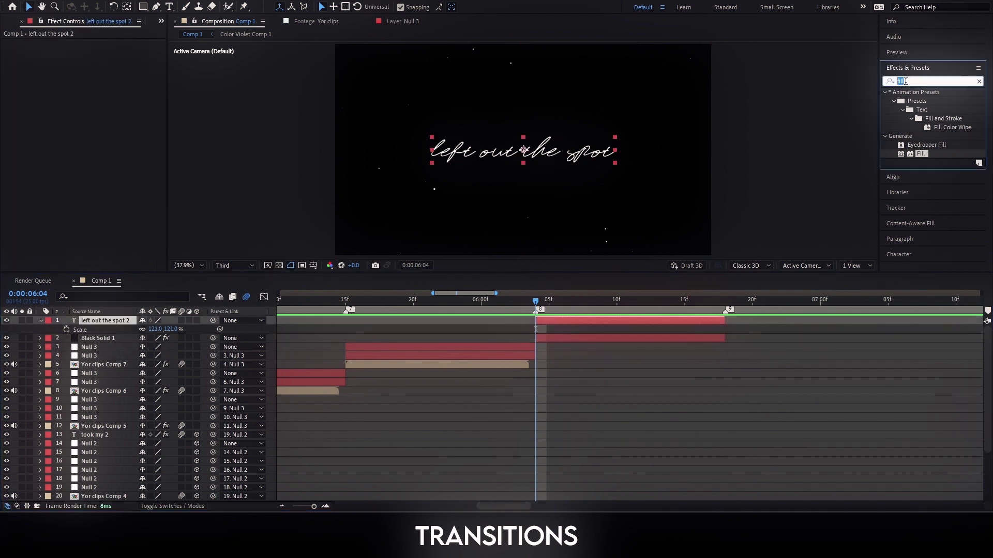
scroll(270, 378, down, 3)
click(94, 365)
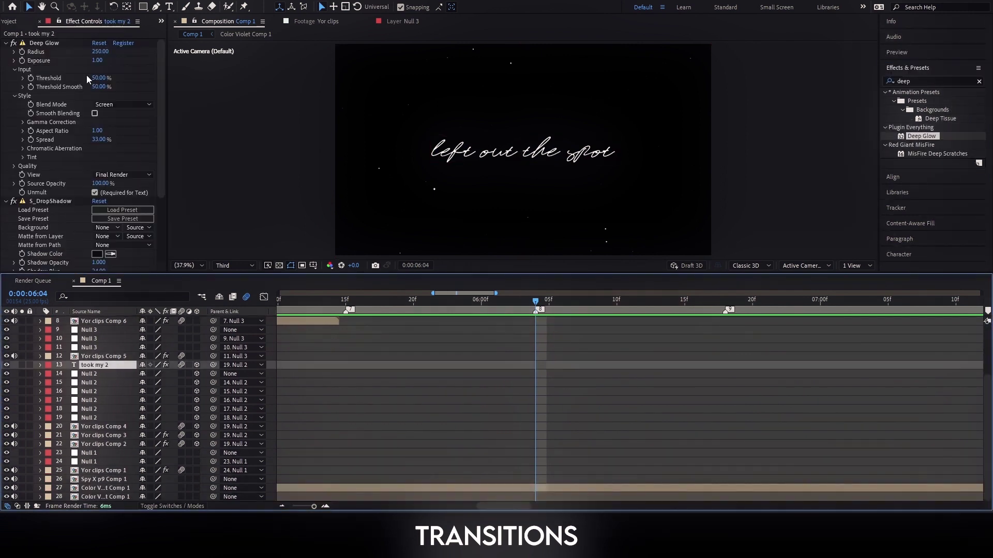
ctrl+click(51, 201)
key(ctrl+c)
scroll(585, 386, up, 3)
click(559, 321)
key(ctrl+v)
- Paste the copied glow and shadow effects onto Black Solid 1 and preview the glowing scene
click(556, 347)
key(ctrl+v)
click(548, 330)
key(space)
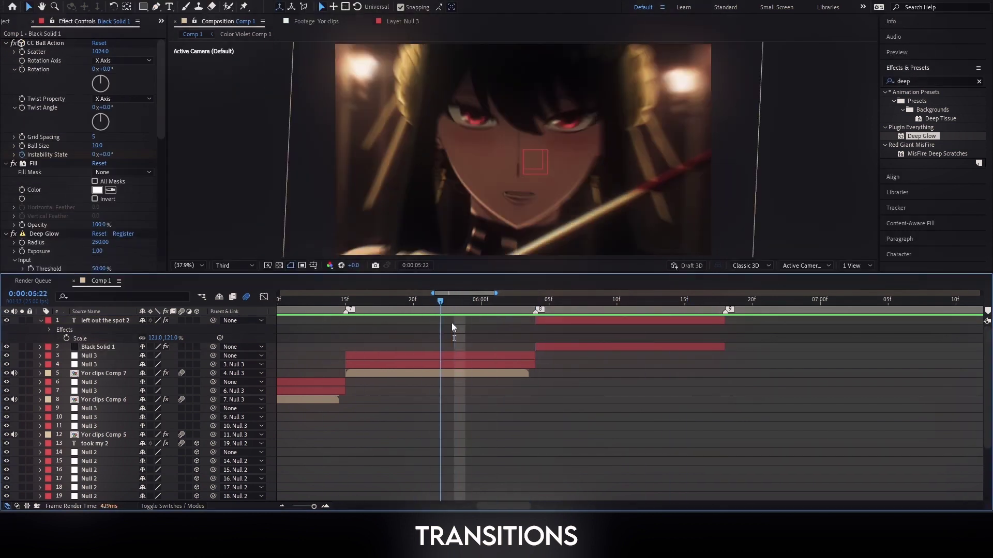
- Keyframe the left out the spot text's scale from 20% at 0:00:06:04 to 167% at 0:00:06:15
click(544, 322)
key(s)
drag(155, 330, 127, 335)
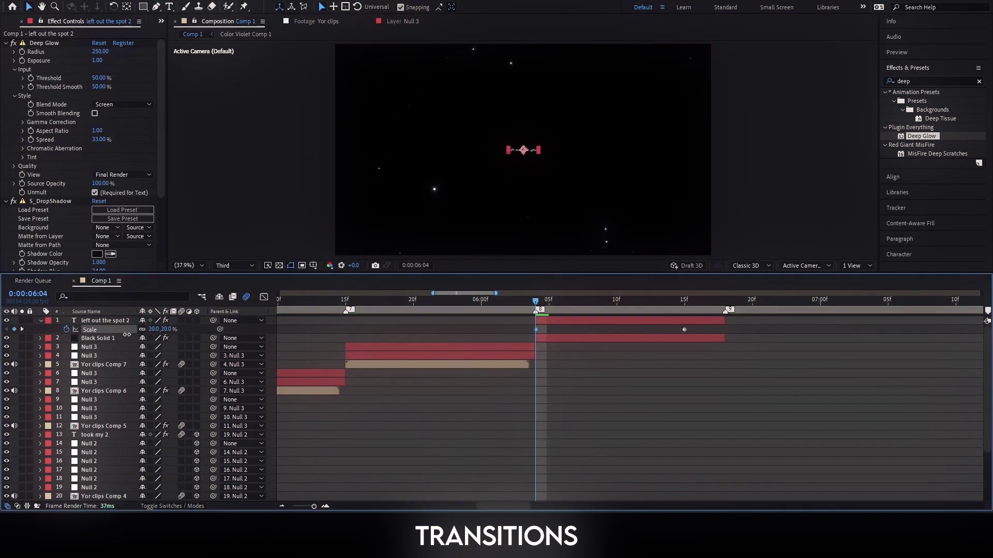
key(k)
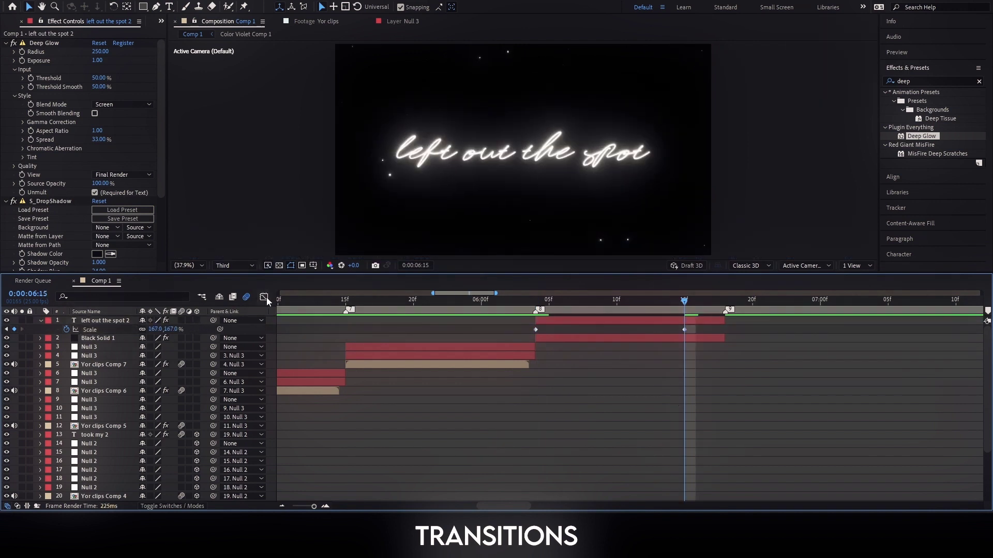
- Ease the text's scale keyframes, shape the curve to grow quickly at the start, and preview it
click(265, 298)
drag(634, 328, 592, 329)
click(386, 300)
key(space)
- Enable motion blur on the left out the spot text and preview its scale animation
click(630, 300)
click(182, 320)
click(263, 297)
click(495, 300)
key(space)
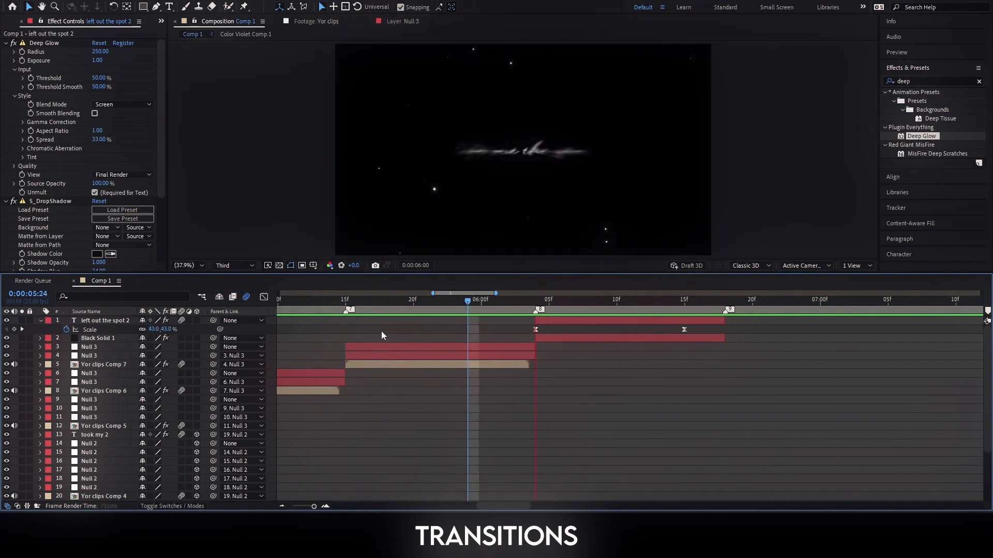
key(shift+F3)
key(space)
key(shift+F3)
click(630, 300)
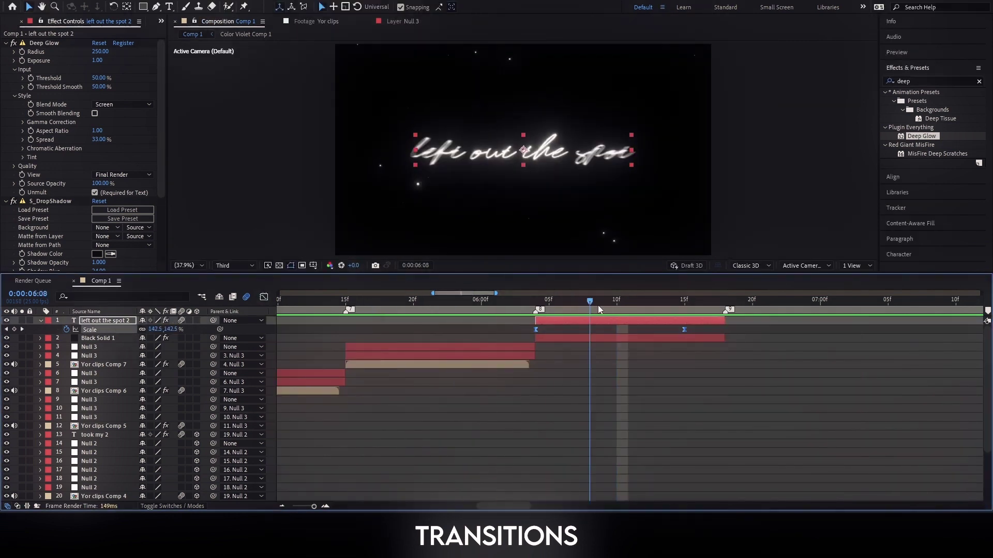
- Duplicate the left out the spot text and turn the back copy into a larger ghost at 20% opacity
key(ctrl+d)
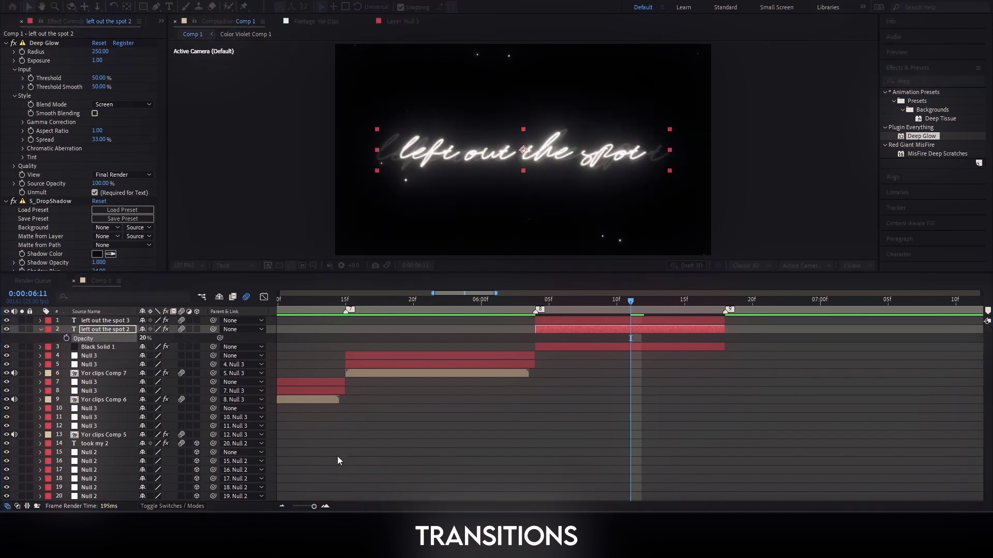
click(479, 314)
click(623, 321)
key(u)
key(j)
click(629, 348)
key(Delete)
click(610, 373)
key(k)
drag(207, 351, 192, 348)
drag(517, 312, 634, 305)
- Add a text animator with an additional selector to the left out the spot 3 layer
click(611, 320)
click(41, 321)
click(41, 321)
click(201, 329)
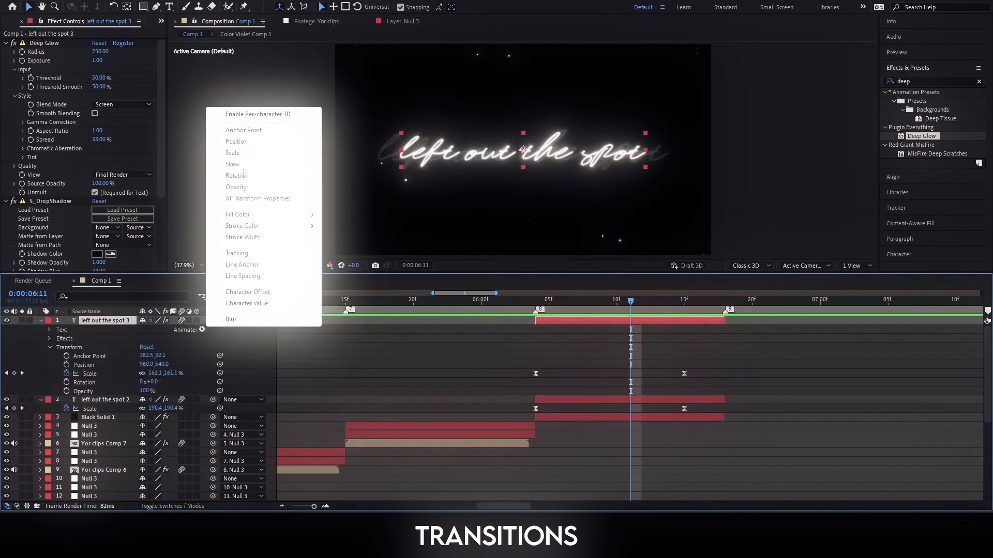
click(186, 111)
click(202, 364)
mouse_move(228, 381)
click(297, 391)
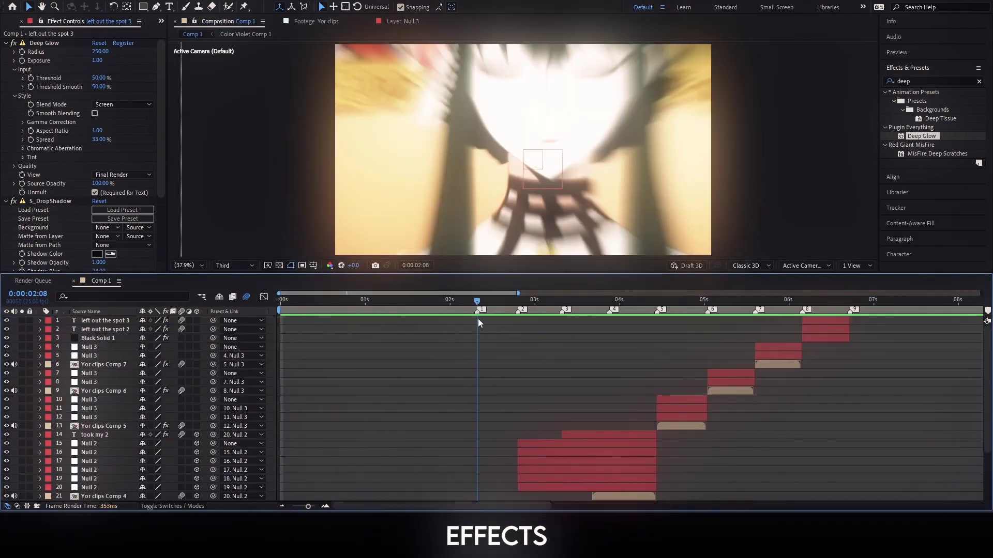
- Add an adjustment layer above all layers and trim it to span 0:00:02:08 to 0:00:06:18
right_click(281, 318)
click(444, 401)
click(850, 300)
key(ctrl+shift+d)
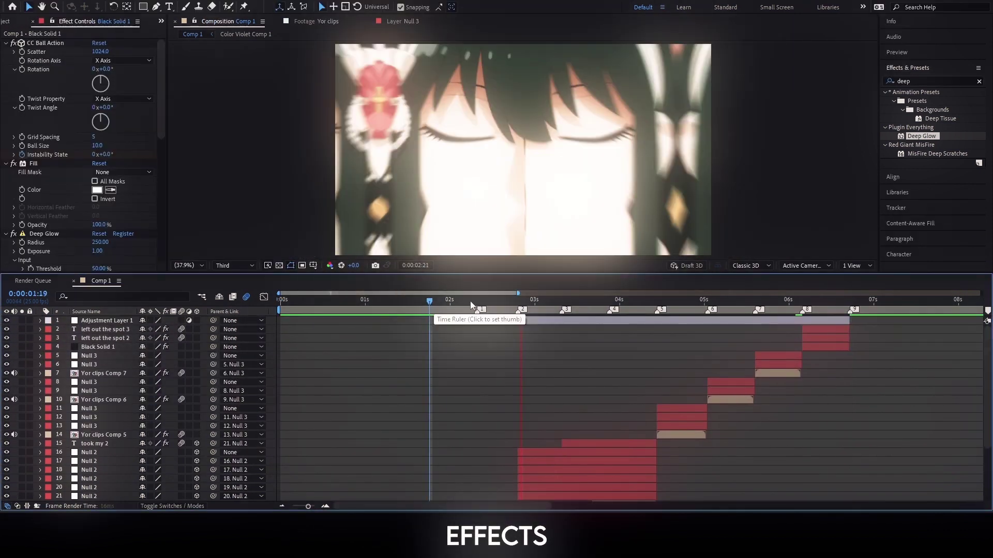
- Apply S_Blur and Brightness & Contrast to the adjustment layer with the current time at 0:00:02:20
drag(470, 301, 518, 301)
double_click(904, 81)
text(blur)
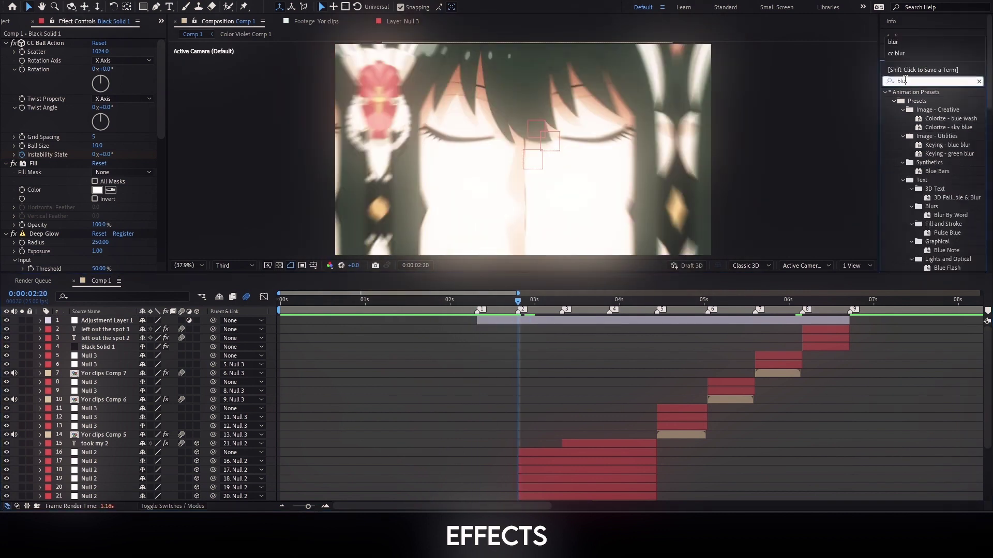
scroll(920, 207, down, 5)
click(920, 222)
drag(575, 323, 103, 321)
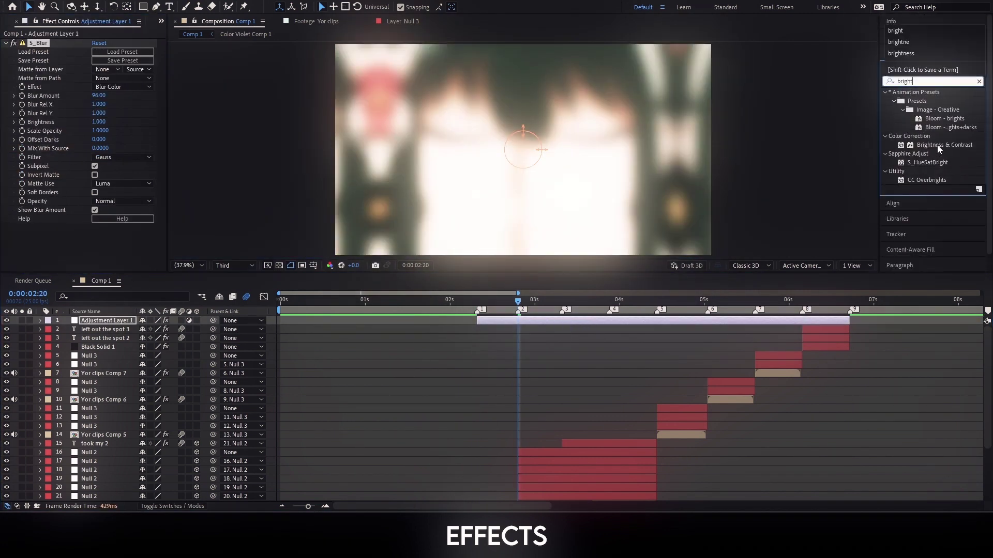
drag(944, 145, 85, 217)
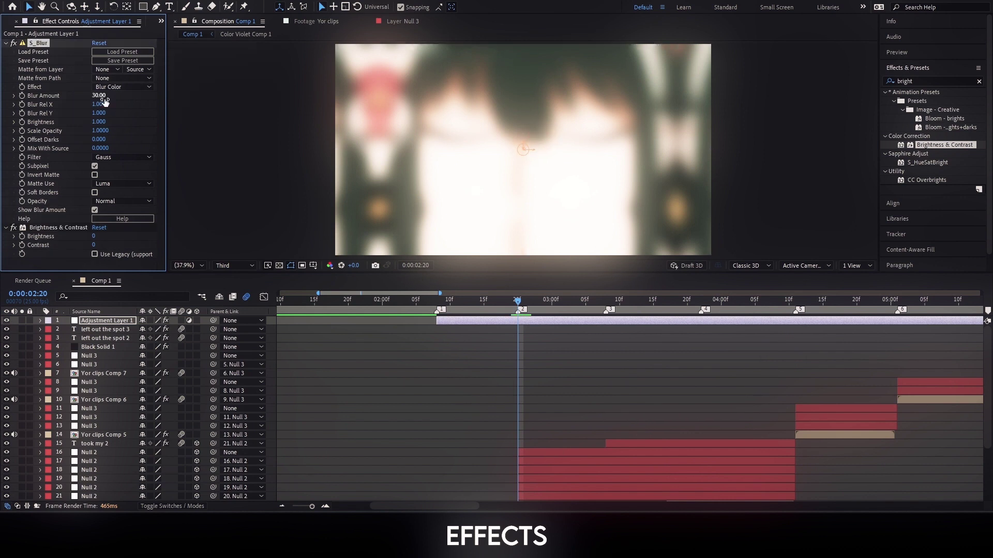
- Keyframe the adjustment layer's Blur Amount as 0, 30, 0 and Brightness as 0, 80, 0 at 0:00:02:15, 0:00:02:20 and 0:00:03:00
drag(105, 101, 96, 96)
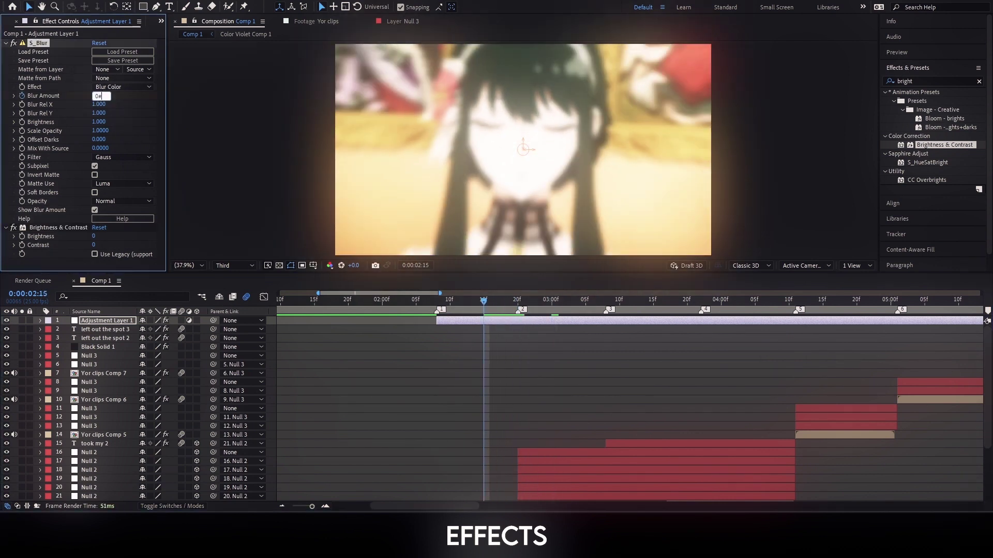
drag(93, 236, 118, 237)
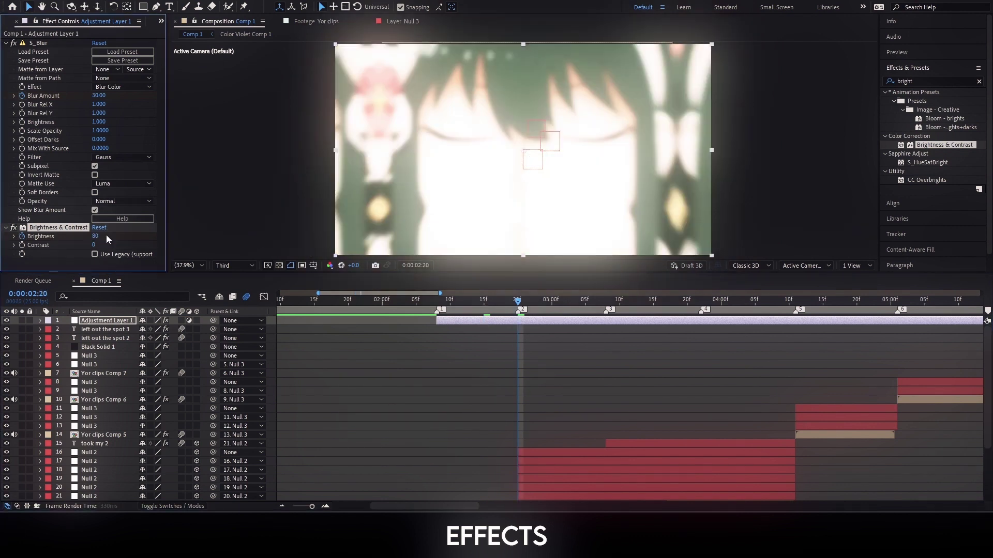
key(u)
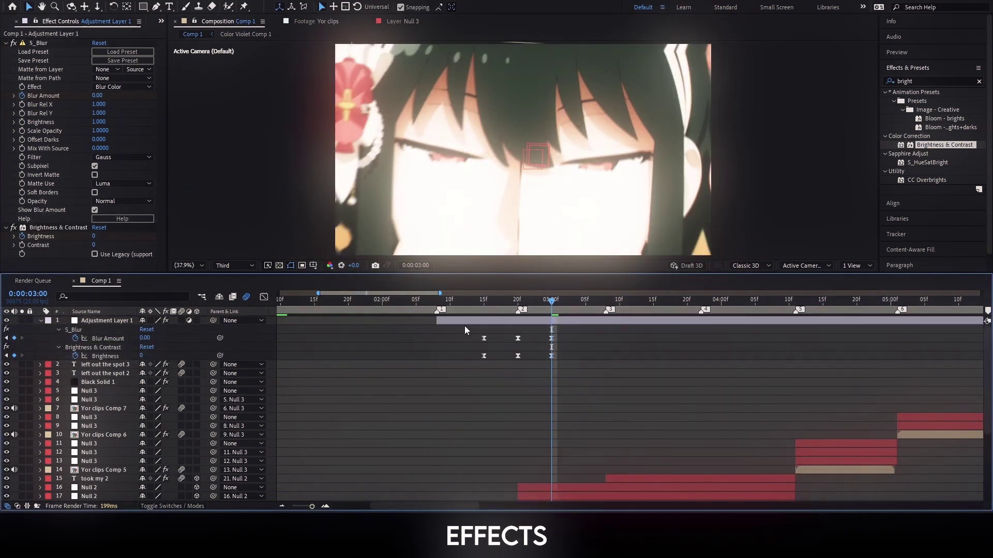
click(377, 300)
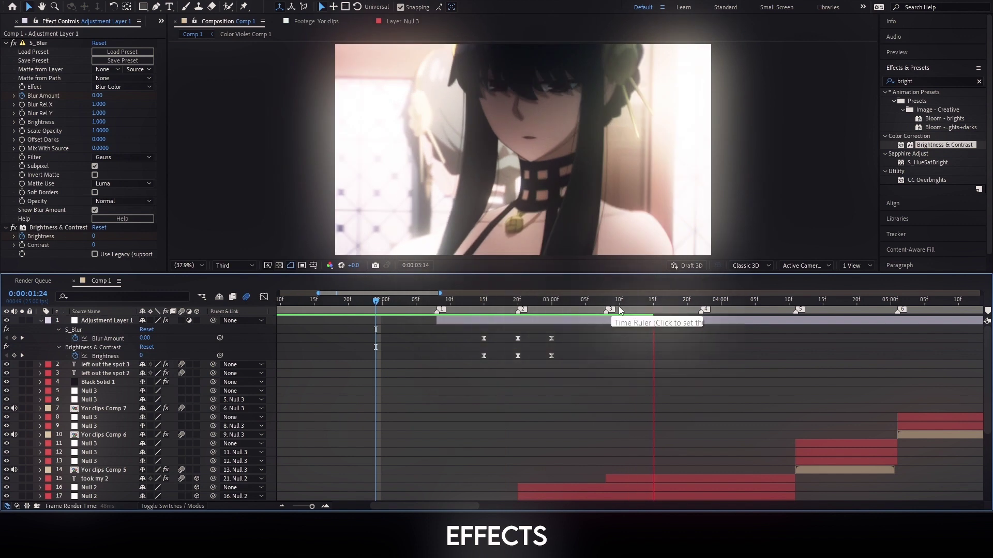
- Copy the blur and brightness keyframes, paste them so they peak at marker 4, and preview the transition
click(701, 301)
drag(562, 333, 475, 359)
key(ctrl+c)
key(ctrl+v)
drag(735, 339, 700, 342)
click(633, 301)
key(space)
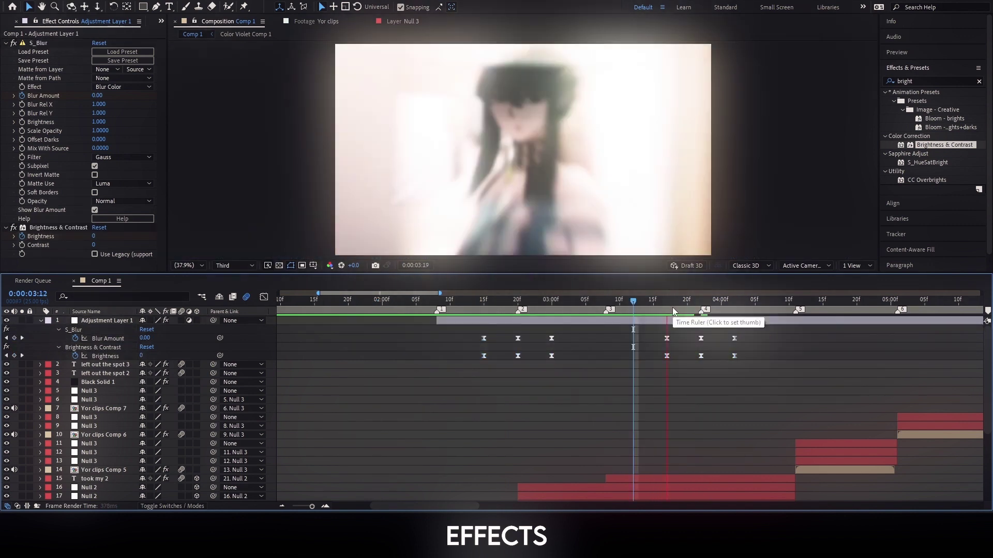
- Paste the blur and brightness keyframes again and center them on marker 7
scroll(647, 387, right, 5)
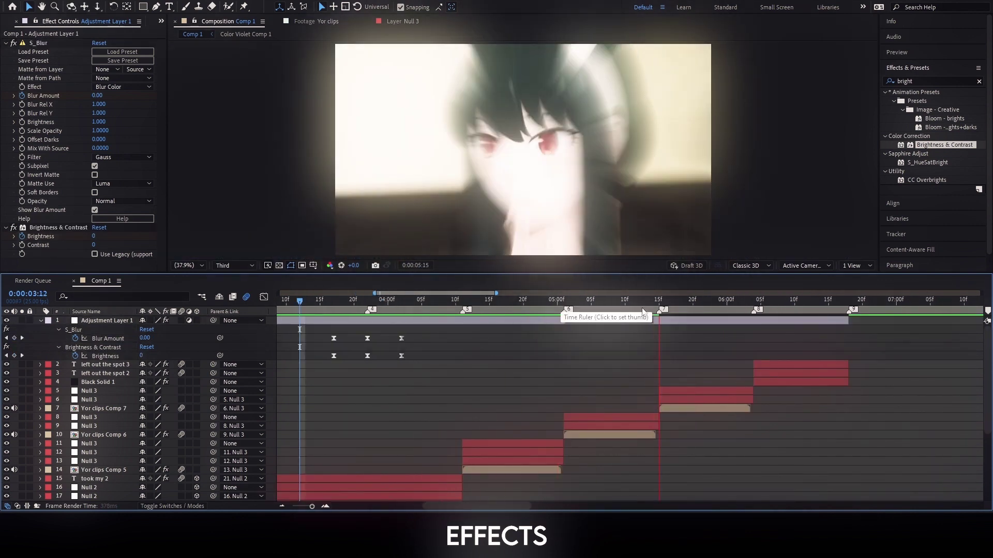
click(658, 301)
click(666, 321)
key(ctrl+v)
key(ctrl+z)
drag(457, 342, 324, 372)
key(ctrl+v)
drag(693, 347, 659, 348)
- Place another copy of the blur and brightness keyframes centered on marker 8 and preview the transitions
drag(695, 302, 756, 307)
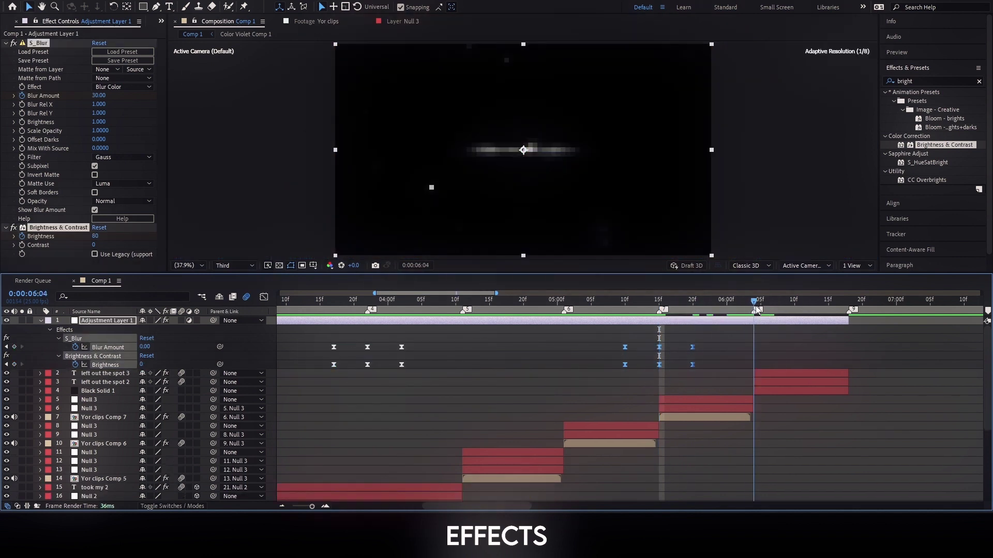
drag(760, 348, 753, 348)
click(707, 301)
key(space)
click(619, 301)
scroll(506, 329, left, 9)
click(502, 301)
key(space)
scroll(465, 351, right, 5)
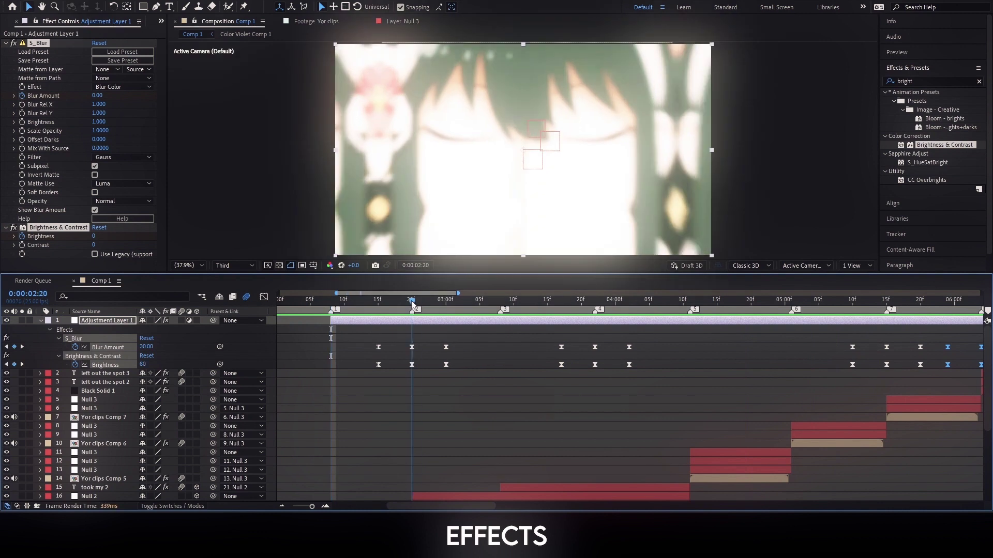
- Adjust the Brightness keyframe at 0:00:02:20 and preview the flash from around 0:00:02:06
click(413, 365)
drag(143, 364, 175, 364)
click(311, 301)
key(space)
click(317, 302)
key(space)
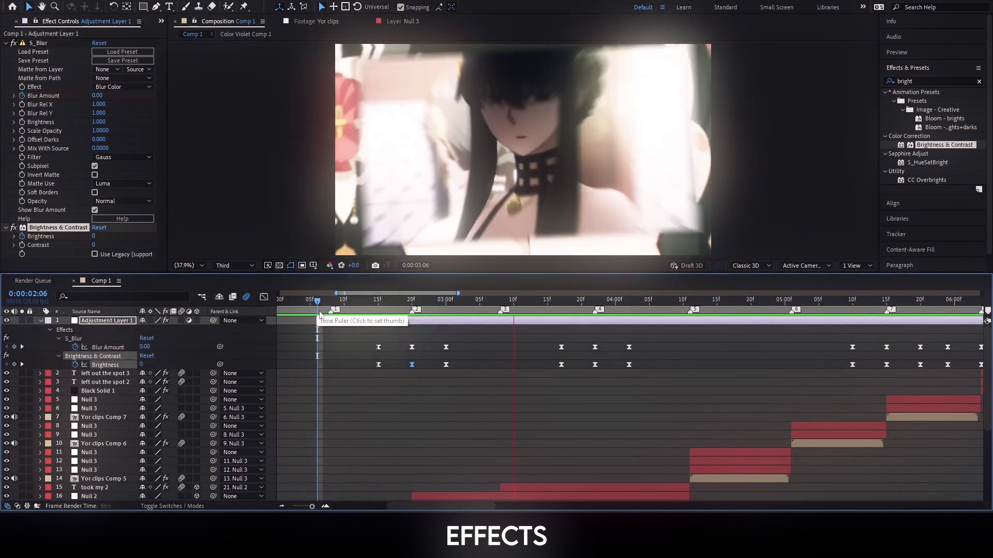
- Apply the My better twitch preset to the adjustment layer, with its Amount keyframes retimed to peak at 0:00:02:08
click(356, 331)
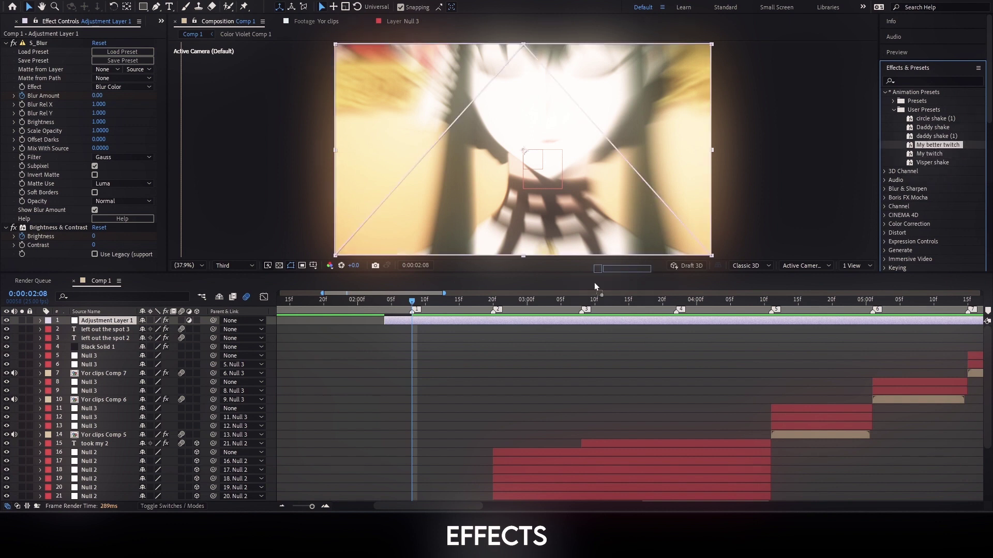
drag(594, 286, 465, 321)
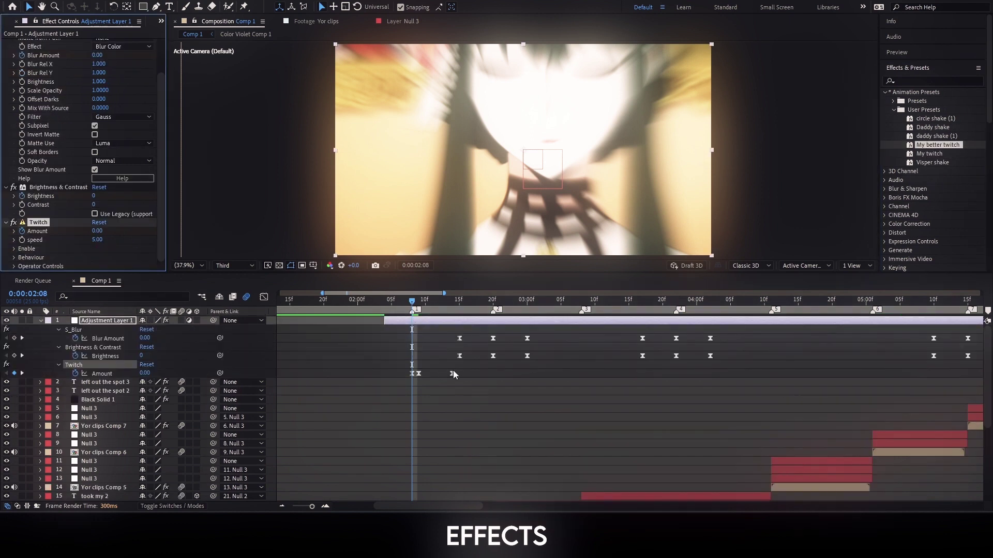
click(352, 301)
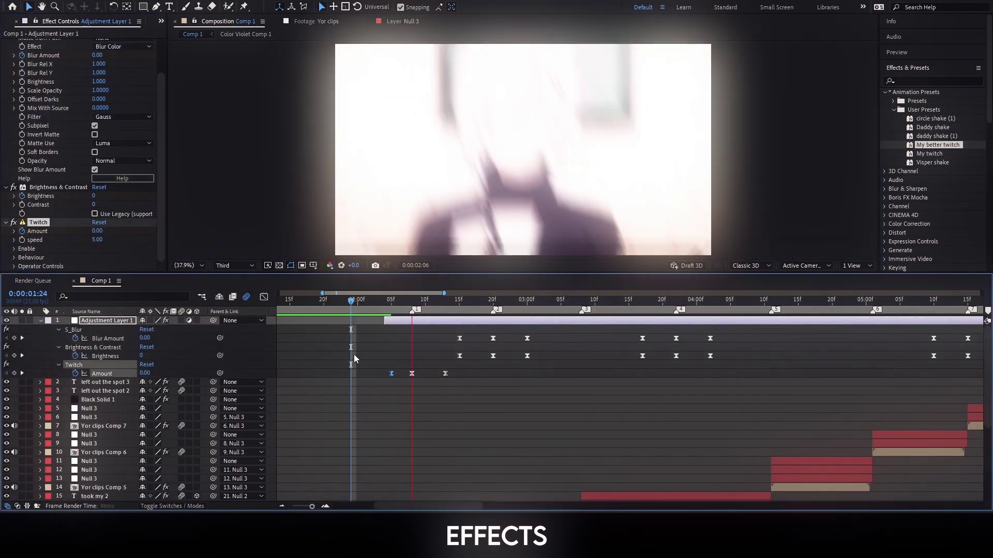
drag(543, 362, 364, 305)
key(space)
key(space)
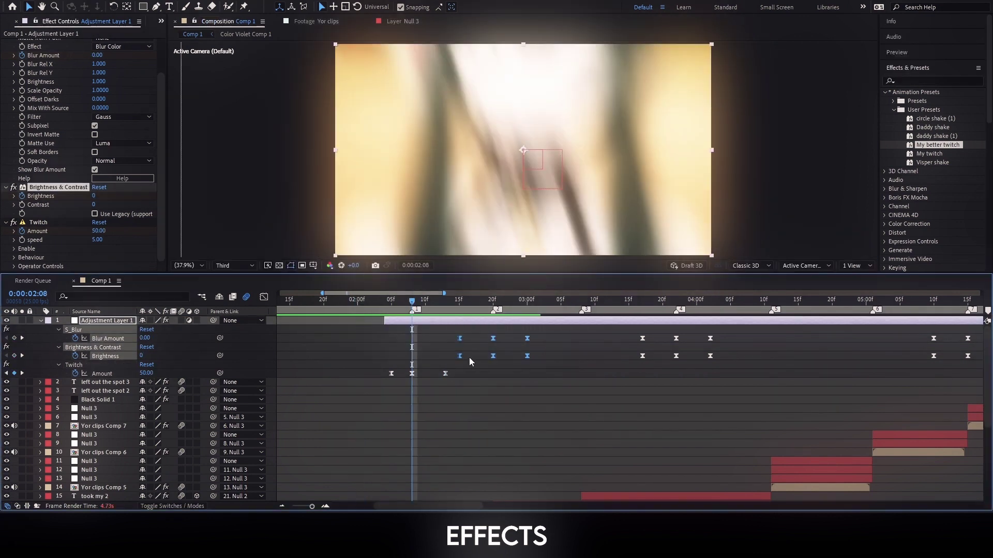
- Copy the first blur and brightness keyframes to peak at 0:00:02:08 and preview the composition
drag(490, 339, 389, 340)
key(space)
click(392, 330)
click(282, 507)
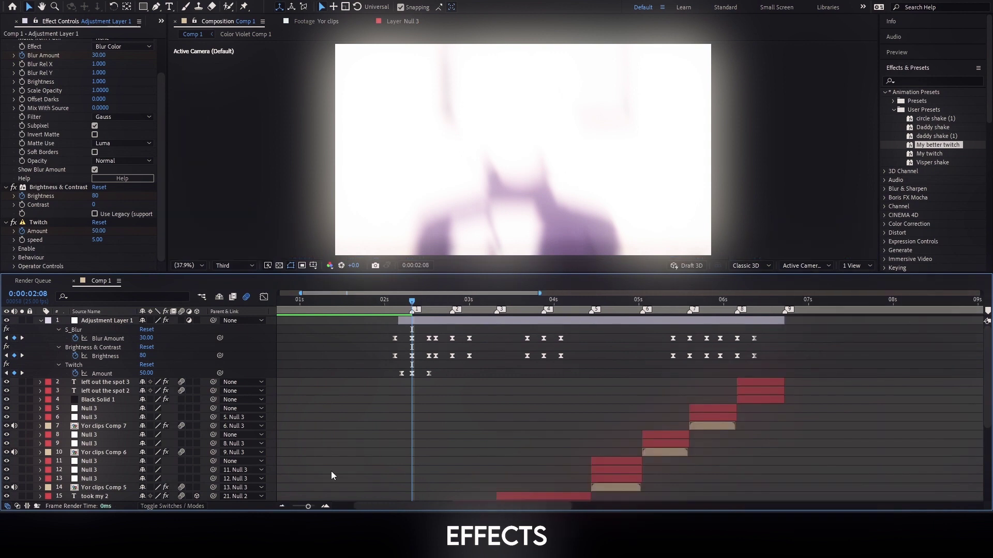
key(space)
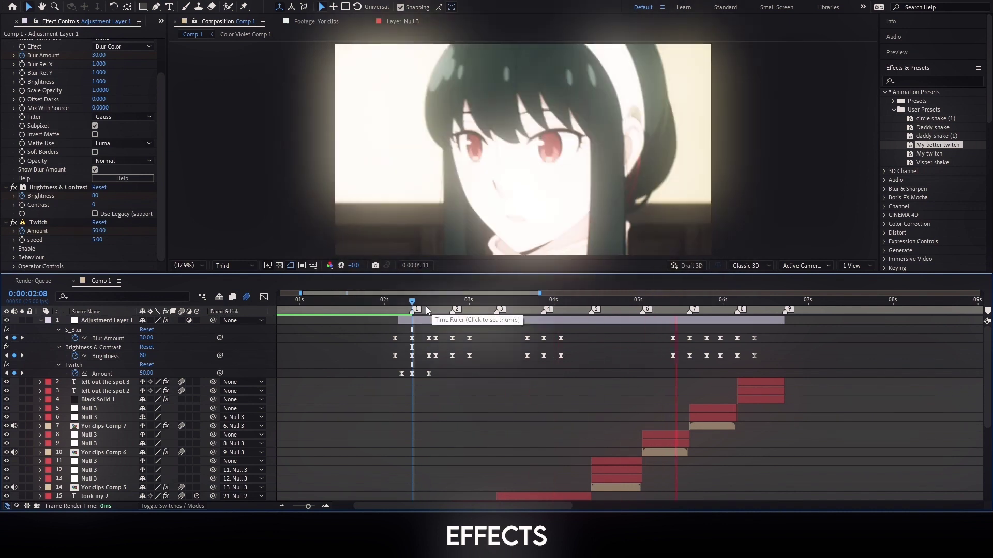
- Align the adjustment layer's start with its first blur keyframe at 0:00:02:03
click(388, 305)
key(j)
key(k)
key(k)
key(j)
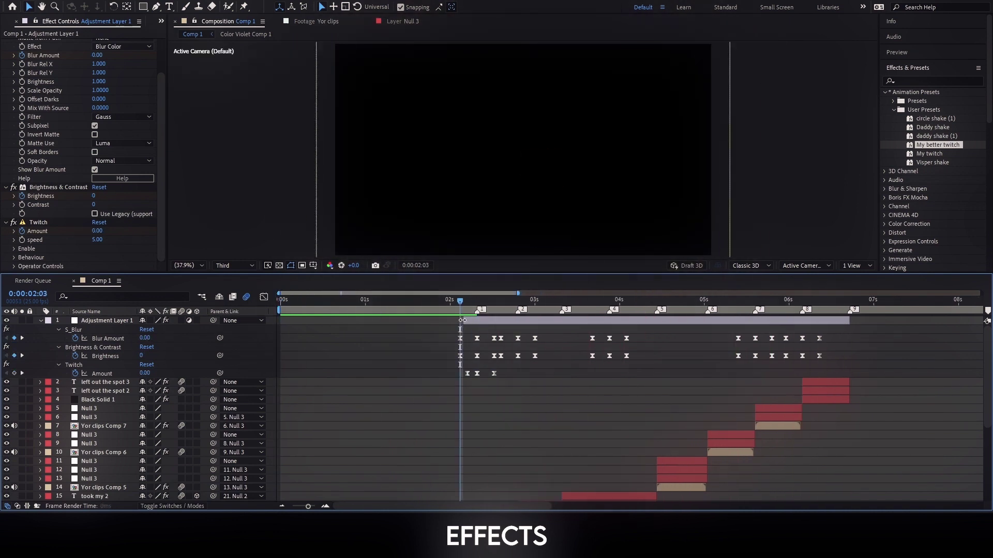
click(462, 321)
drag(459, 313, 181, 319)
key(space)
- Move the last Twitch Amount keyframe one frame earlier and save the project
drag(477, 304, 490, 304)
drag(494, 373, 490, 373)
click(443, 304)
key(ctrl+s)
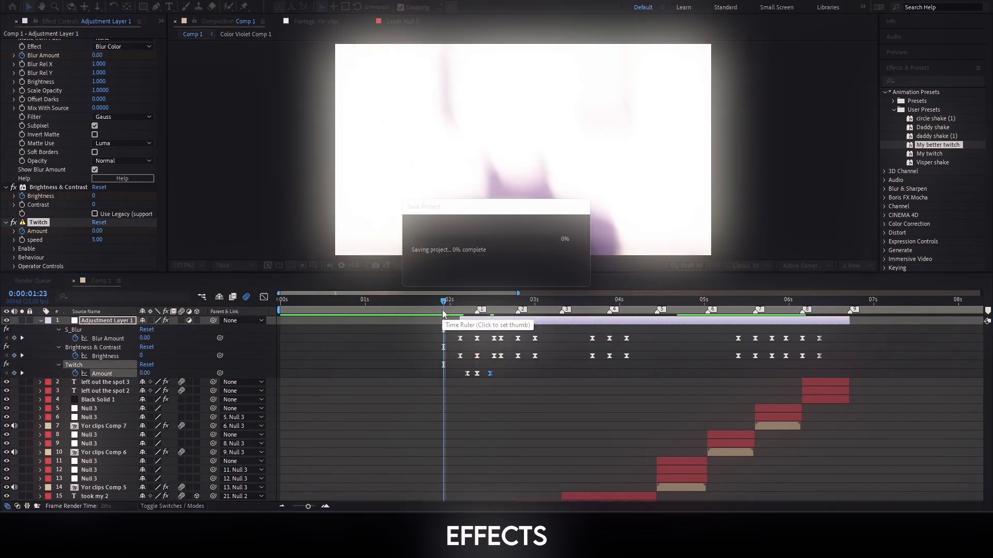
- Play back the twitch and blur transitions, starting from about 0:00:01:22
click(442, 312)
key(space)
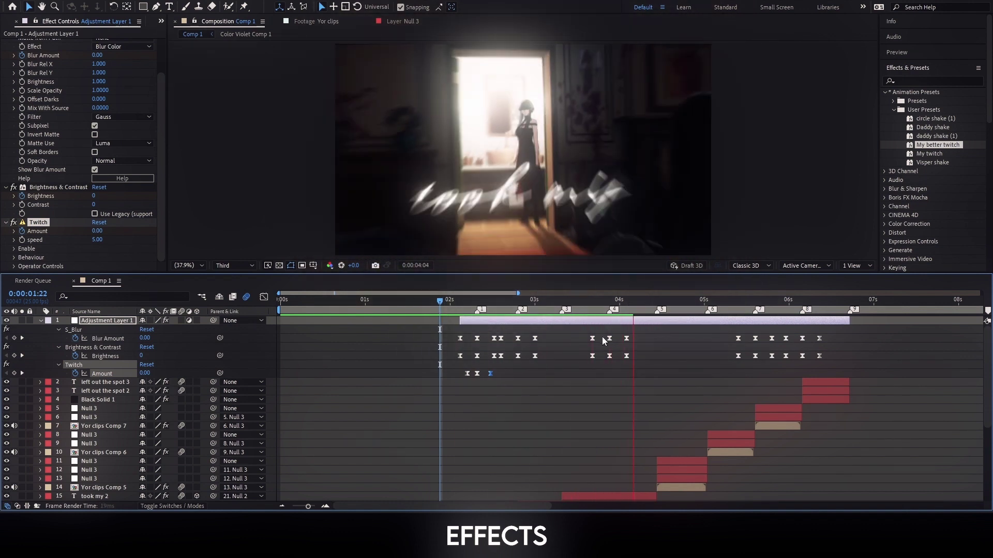
click(477, 302)
drag(477, 303, 474, 331)
key(space)
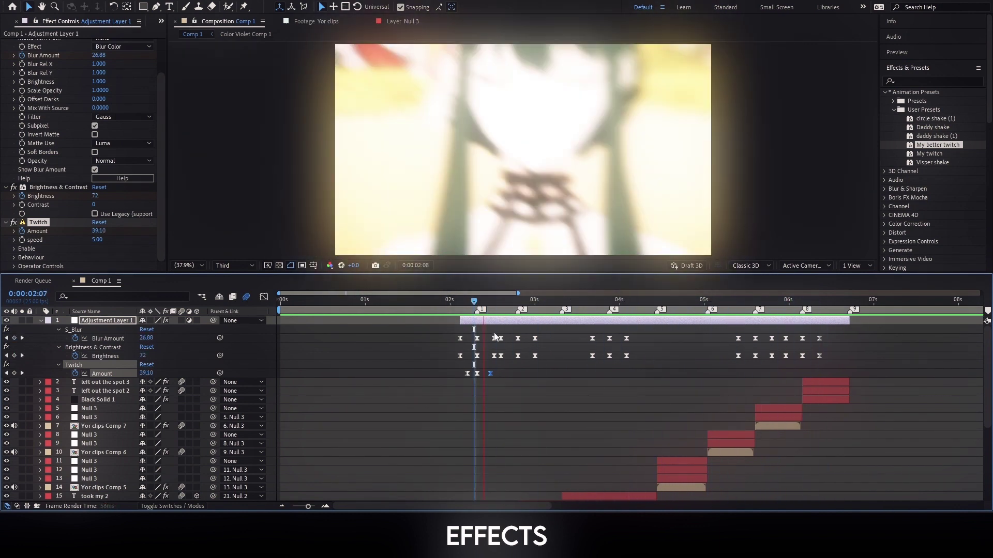
- Duplicate all layers from Adjustment Layer 1 through Yor clips Comp 1 and move the copies so the first clip starts at 0:00:06:18
click(849, 303)
key(u)
click(366, 340)
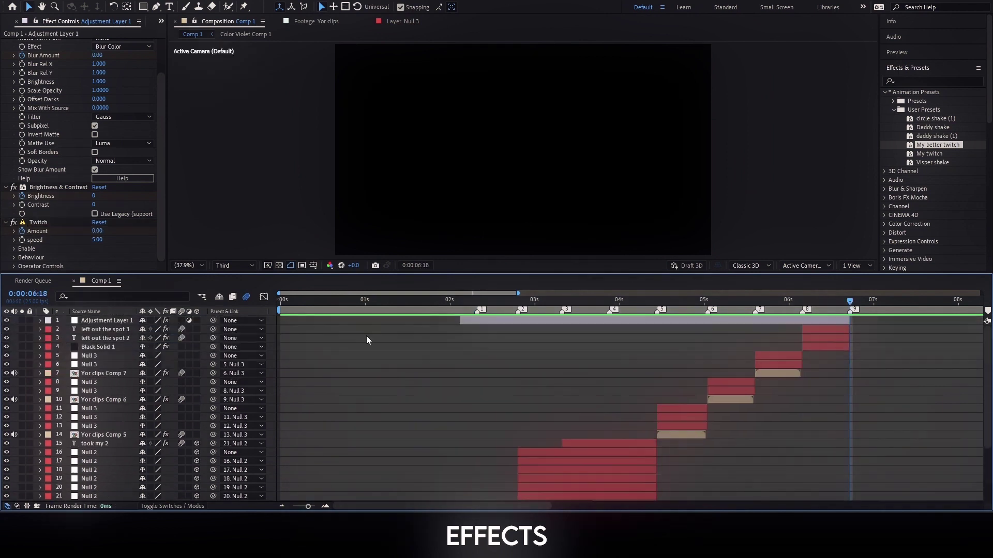
click(107, 321)
scroll(141, 352, down, 3)
shift+click(119, 470)
scroll(470, 420, up, 3)
key(ctrl+d)
drag(666, 430, 672, 430)
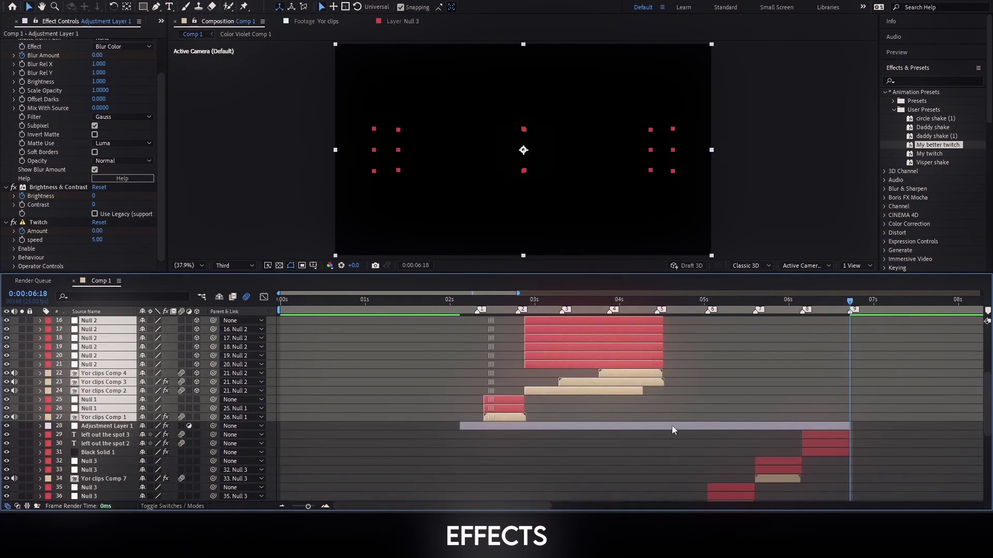
key(bracketleft)
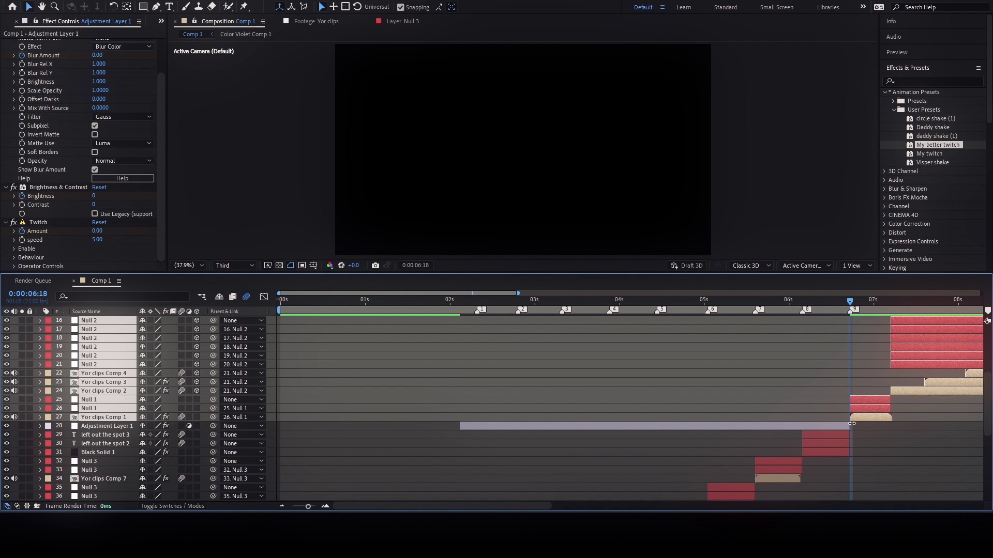
- Keep duplicating the whole layer group, placing each copy directly after the previous section along the timeline
key(space)
key(space)
drag(549, 506, 660, 506)
scroll(569, 475, up, 2)
click(281, 506)
scroll(500, 471, up, 3)
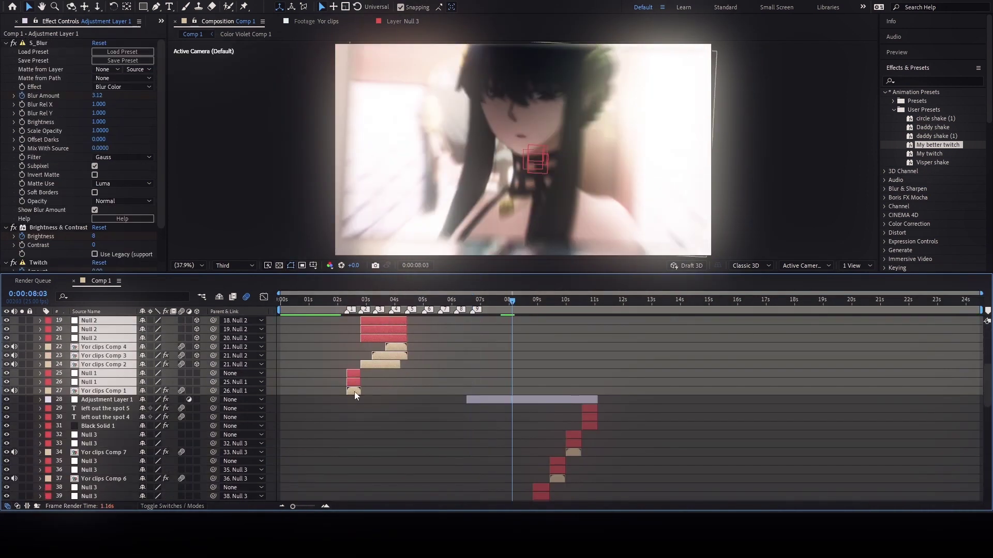
drag(355, 392, 606, 406)
key(equal)
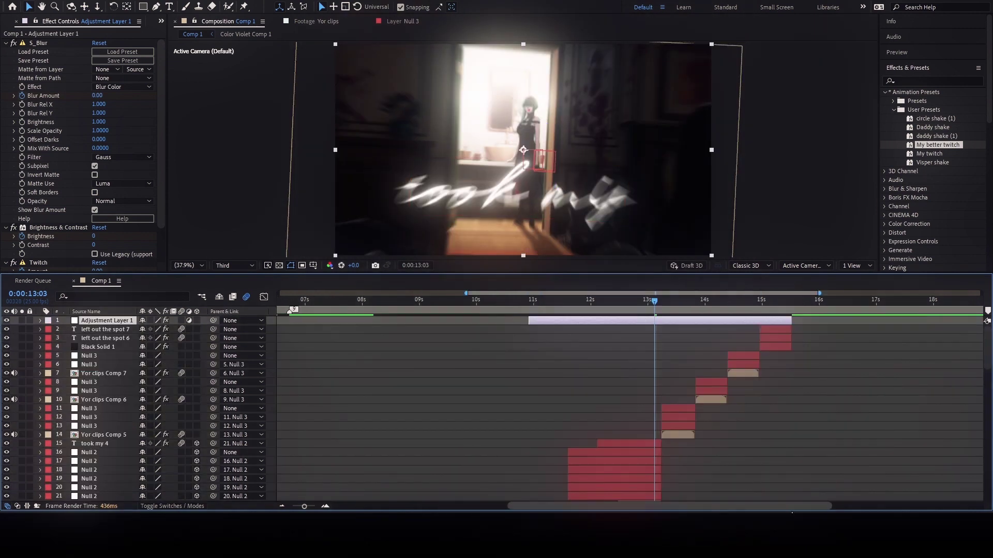
drag(410, 458, 645, 454)
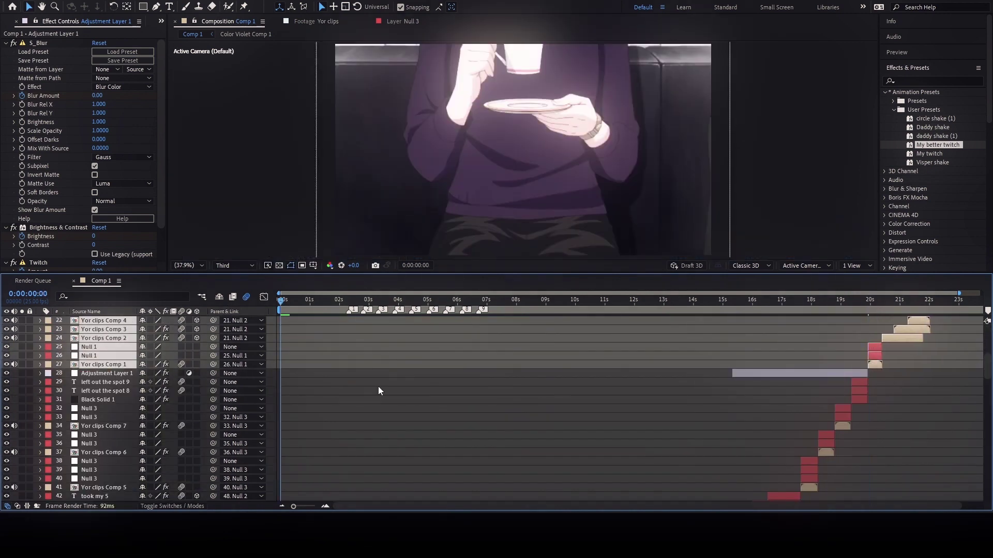
- Preview the change from the first section to the second, starting around 0:00:06:06
click(474, 309)
click(455, 309)
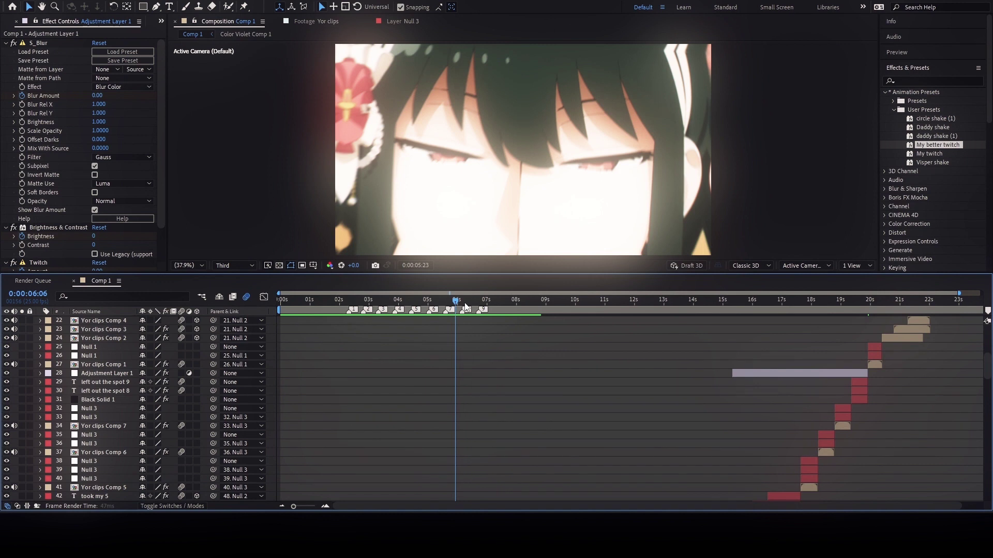
click(466, 308)
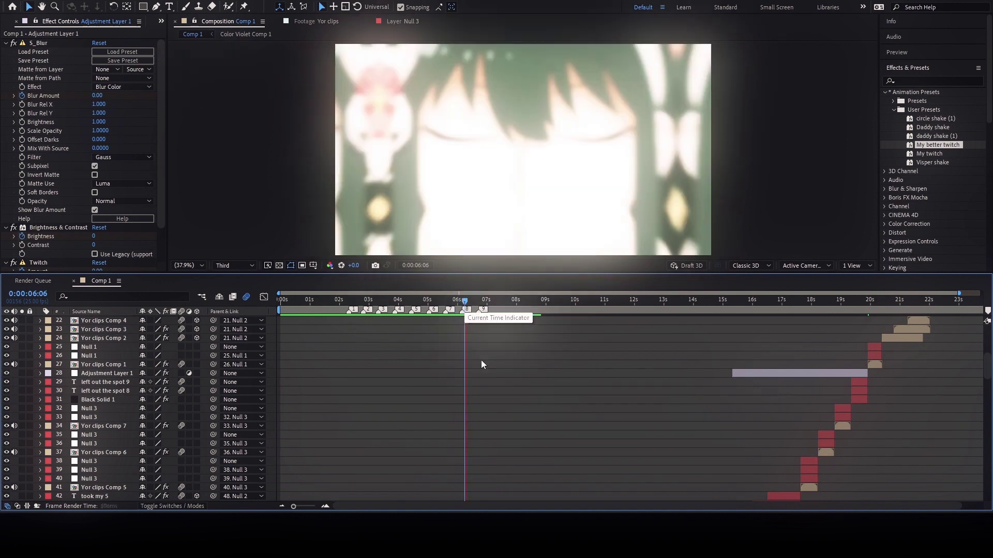
key(space)
- Change the second section's took my text to "with a" and shift it horizontally to an X position of 395.4
click(508, 300)
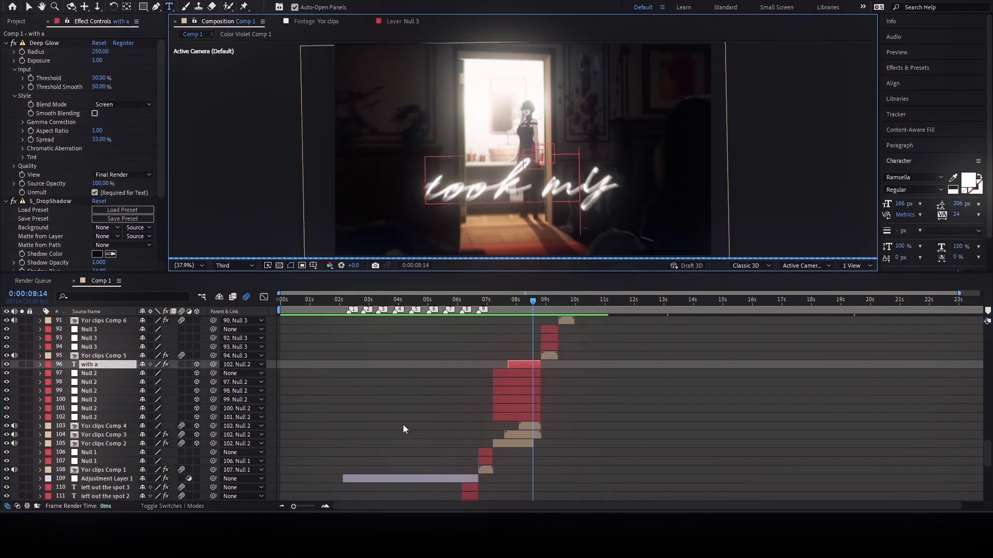
click(517, 364)
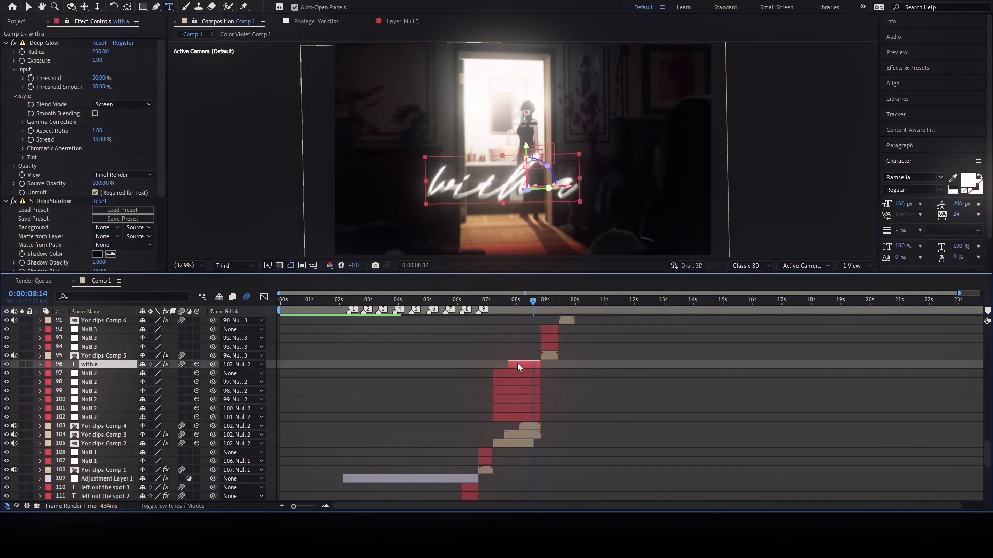
key(p)
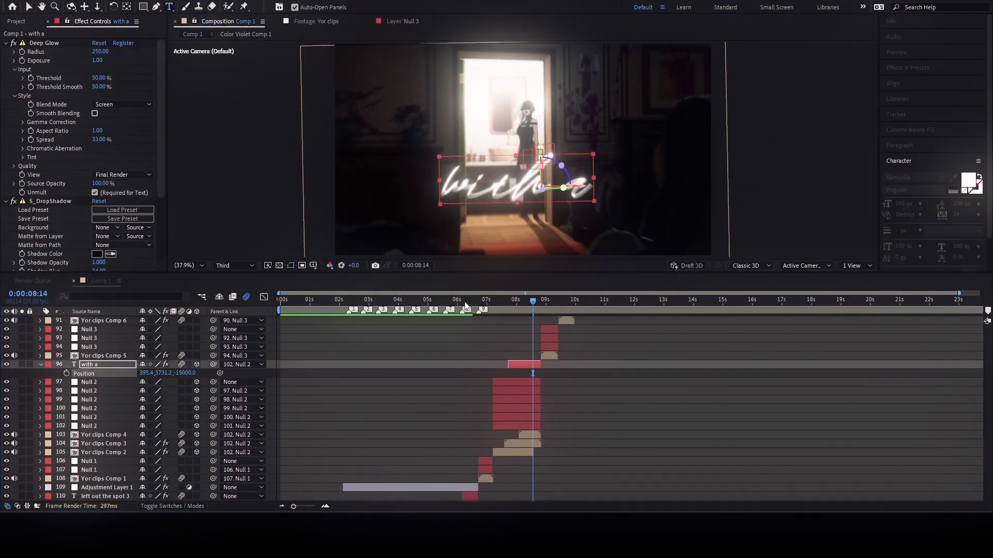
click(487, 301)
key(space)
- Preview the end of the second section from 0:00:09:10
click(558, 301)
scroll(665, 415, up, 9)
key(space)
scroll(652, 365, down, 3)
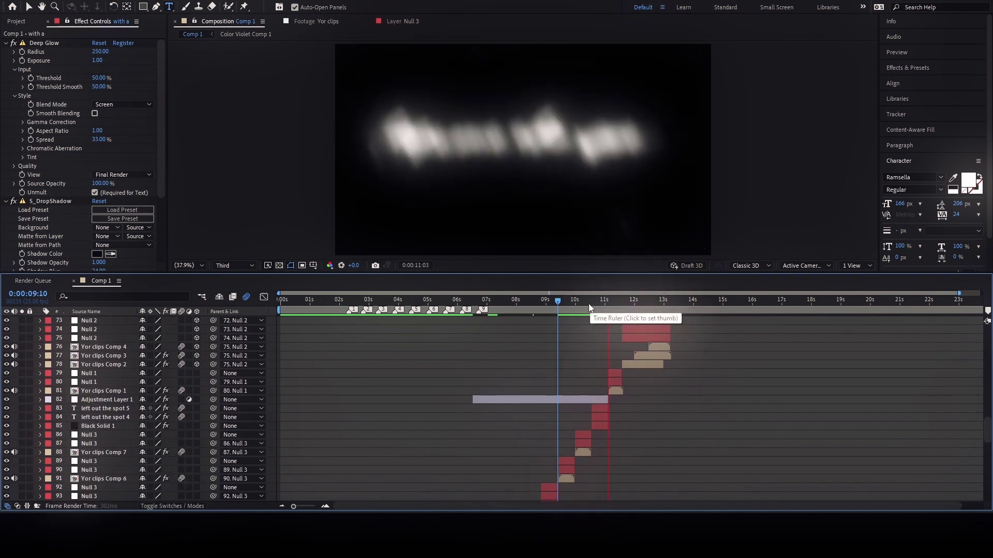
- Change the second section's left out the spot 4 text to "on the dot" and center its anchor point and the layer in view
click(599, 309)
click(597, 417)
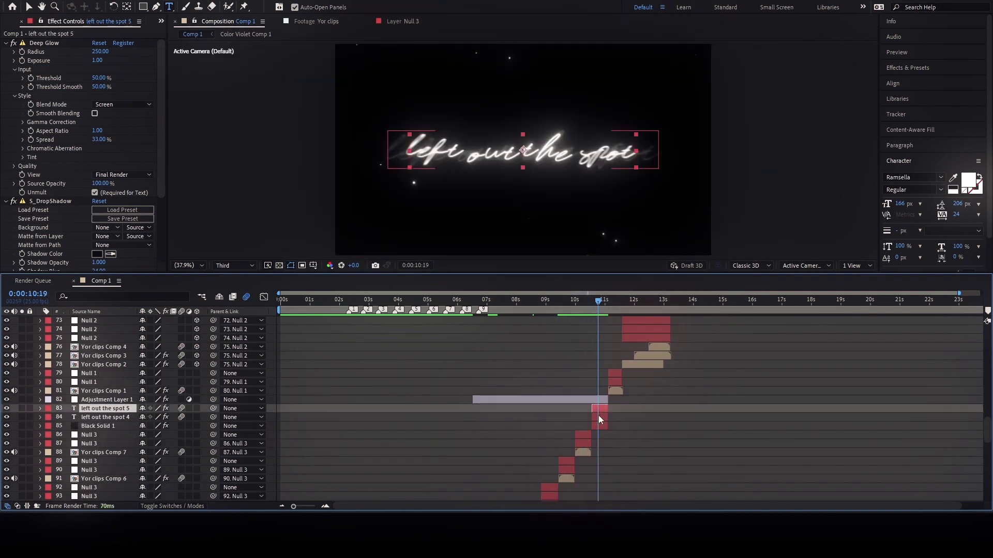
text(dot)
click(598, 417)
right_click(598, 417)
mouse_move(636, 163)
click(775, 286)
right_click(598, 417)
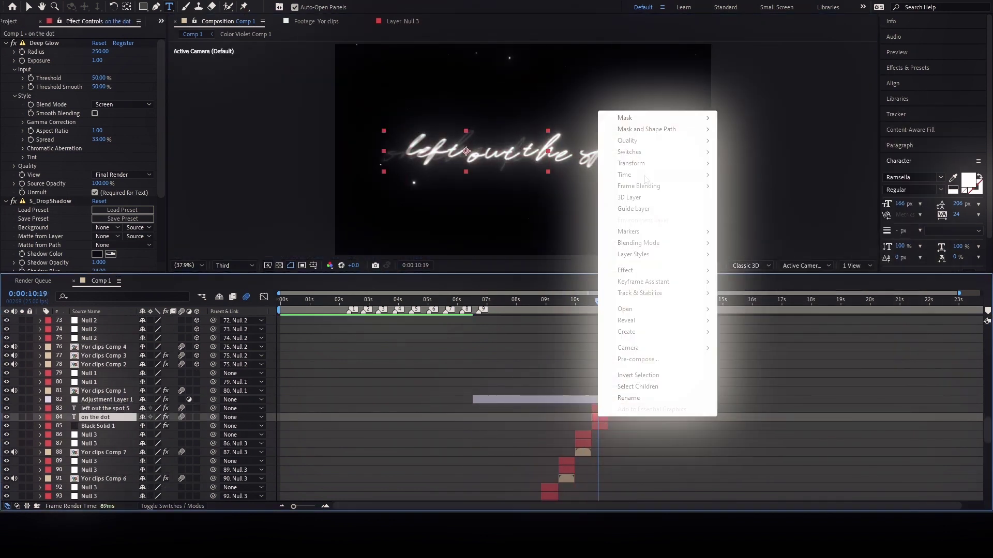
click(776, 274)
- Center the anchor point and position of the second section's other closing text, on the dot 2, and preview both from 0:00:10:12
key(ctrl+d)
right_click(595, 408)
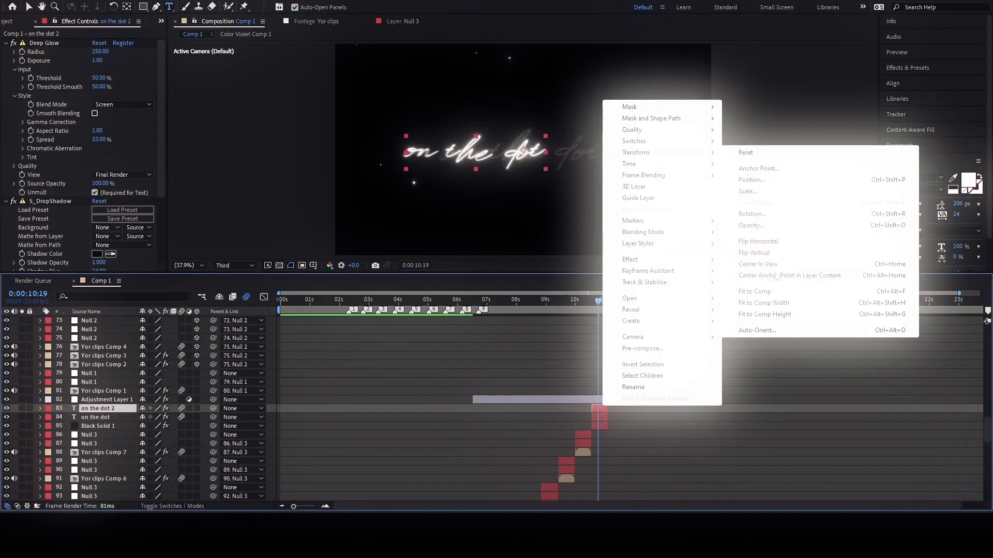
click(771, 261)
drag(570, 309, 589, 310)
key(space)
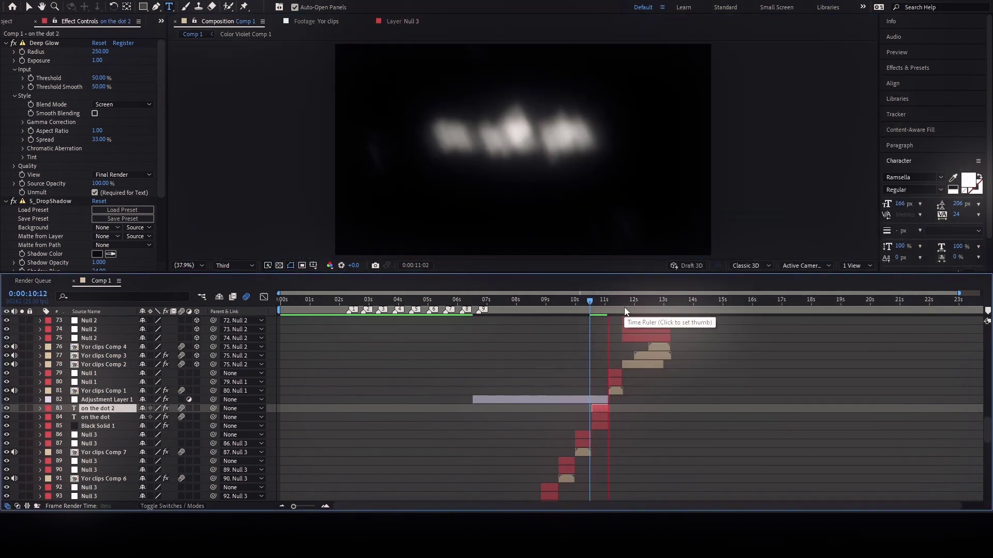
- Preview the third section around 0:00:12:11 to find where its took my text appears
click(672, 310)
scroll(719, 356, up, 9)
scroll(684, 326, down, 3)
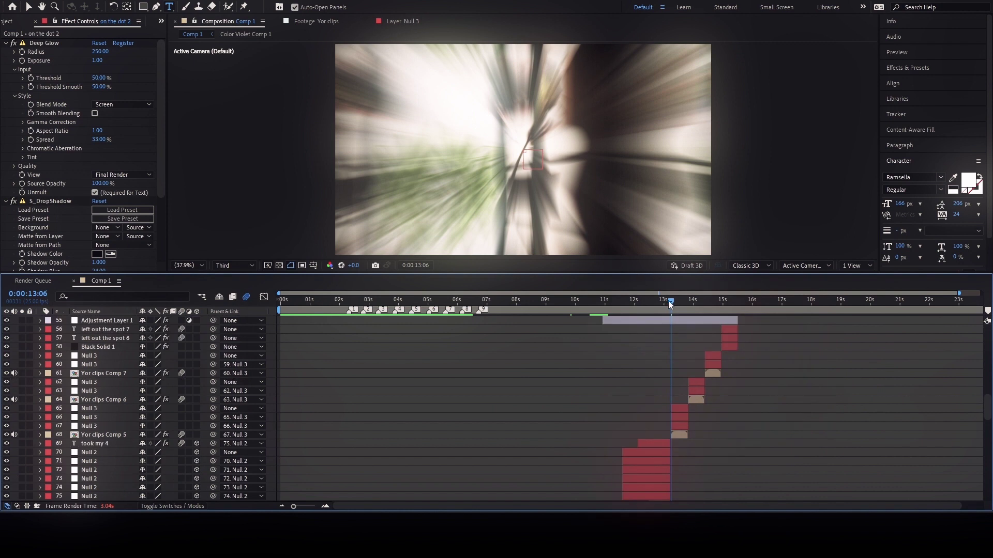
drag(671, 301, 646, 305)
scroll(689, 366, down, 3)
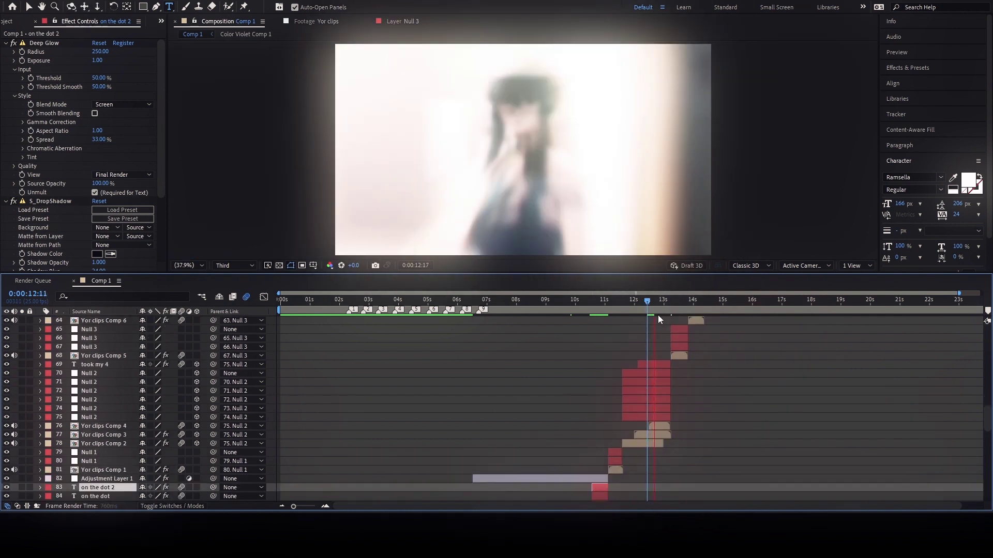
click(650, 303)
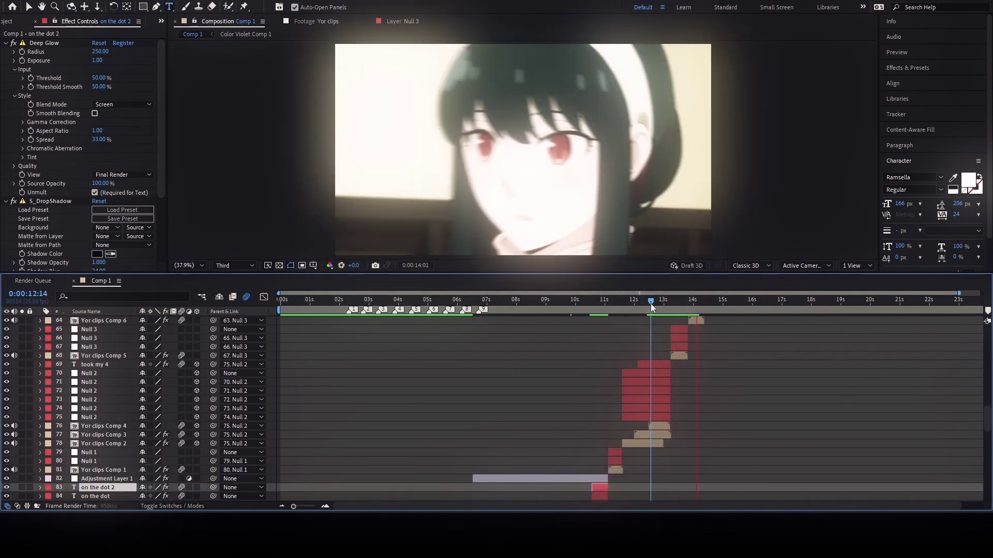
drag(651, 303, 638, 306)
key(space)
click(654, 303)
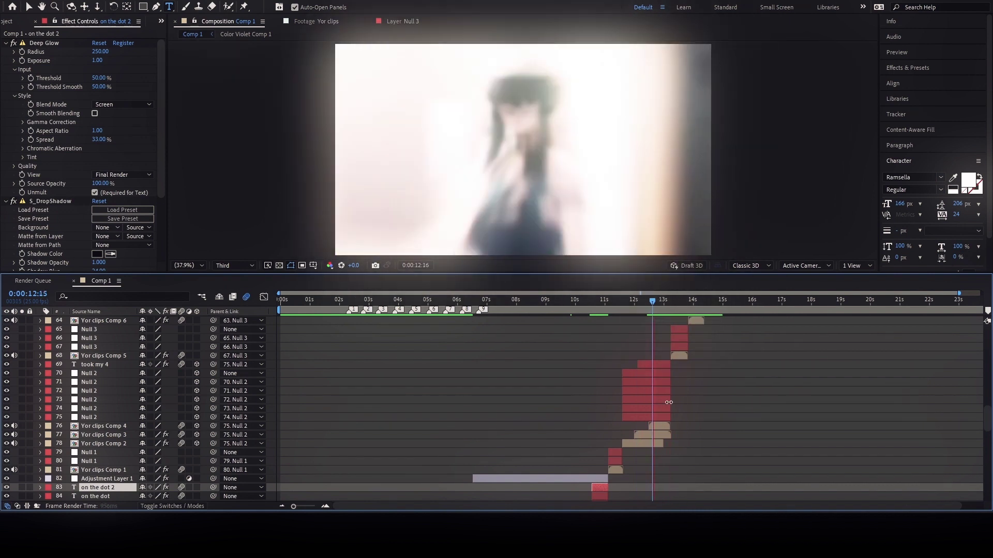
- Change the third section's took my 4 text to "but i" and adjust its horizontal position
double_click(664, 426)
click(98, 281)
click(96, 365)
drag(650, 303, 664, 324)
double_click(653, 365)
key(p)
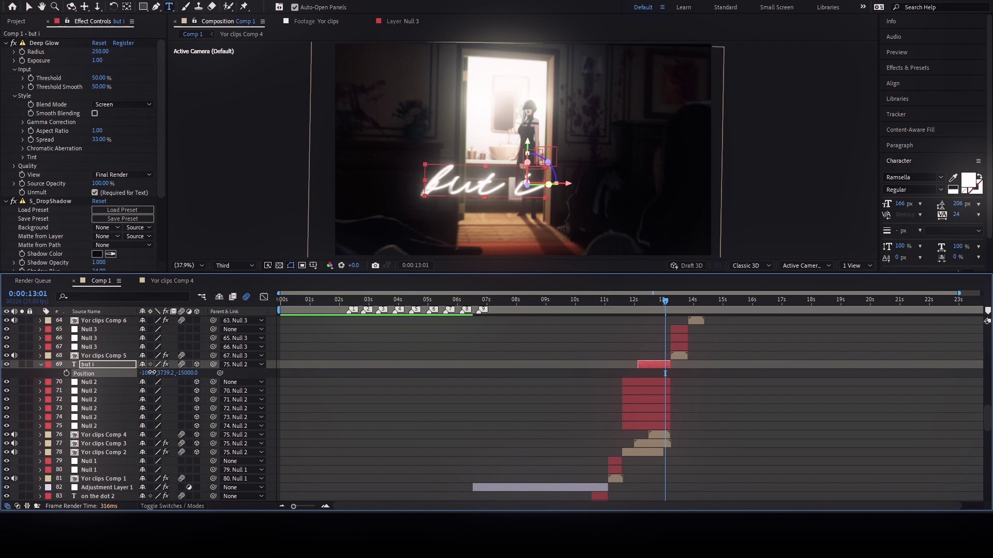
- Enlarge the timeline scale and preview the end of the third section from 0:00:14:04
scroll(721, 373, up, 16)
scroll(721, 368, down, 11)
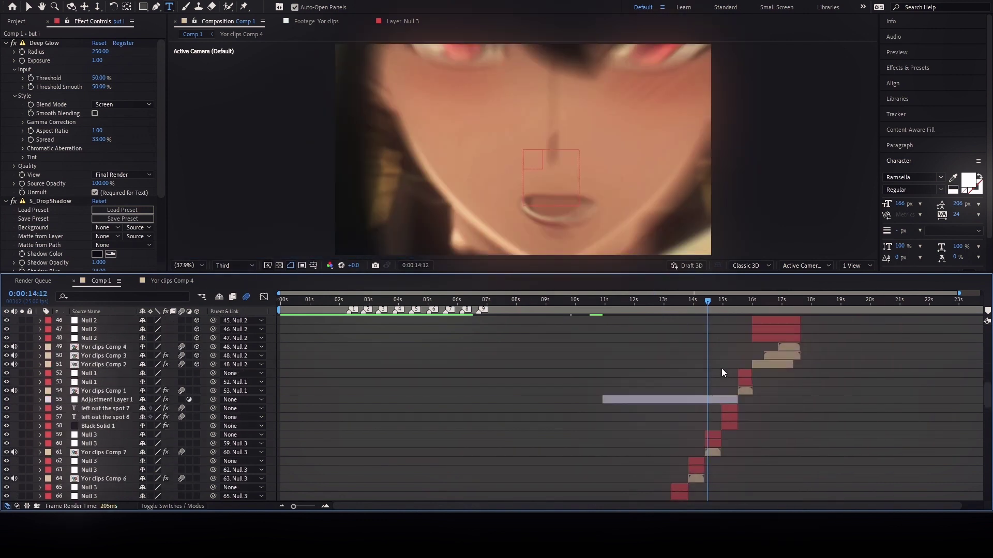
drag(708, 302, 675, 304)
key(equal)
click(691, 303)
key(space)
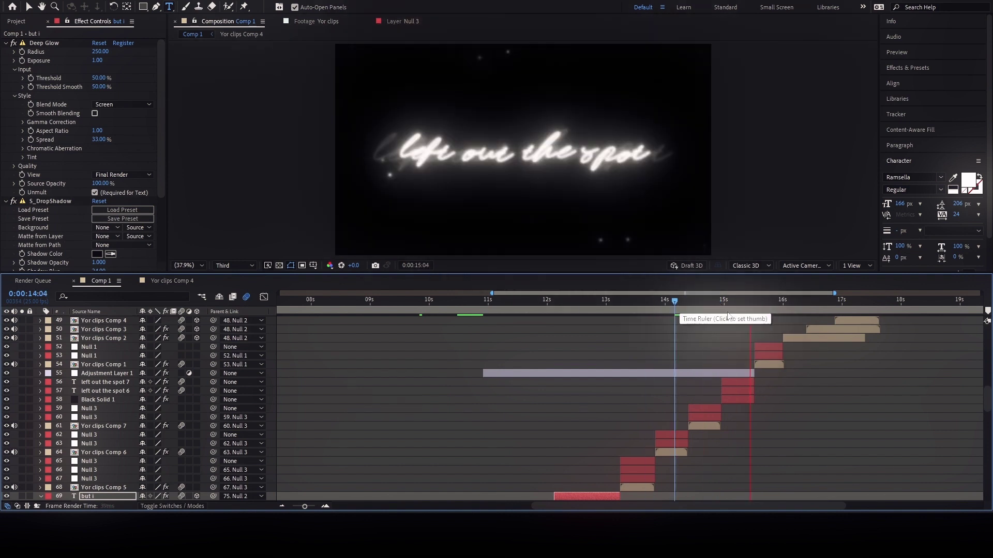
- Change both closing text layers of the third section to "im a loner" and center them in the frame
click(740, 383)
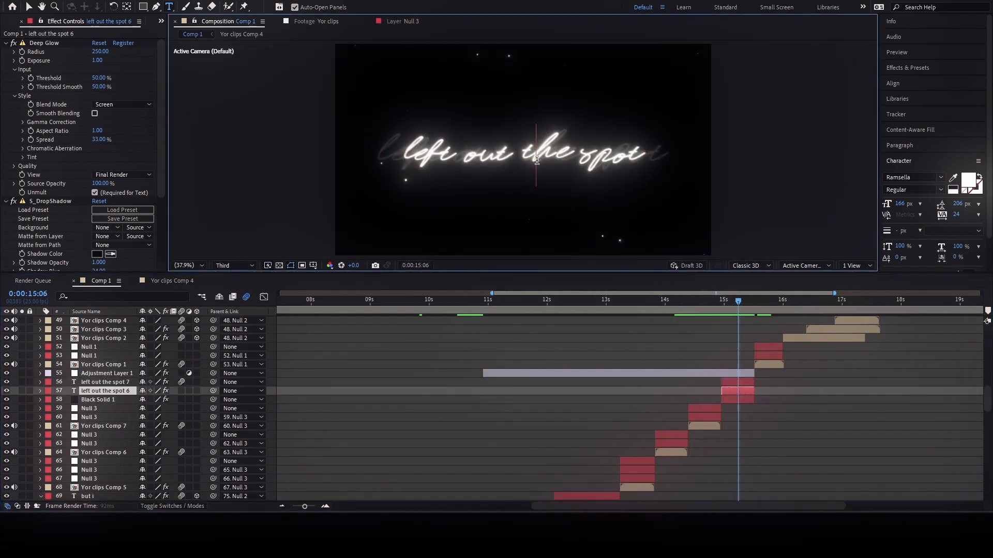
double_click(573, 160)
text(im a loner)
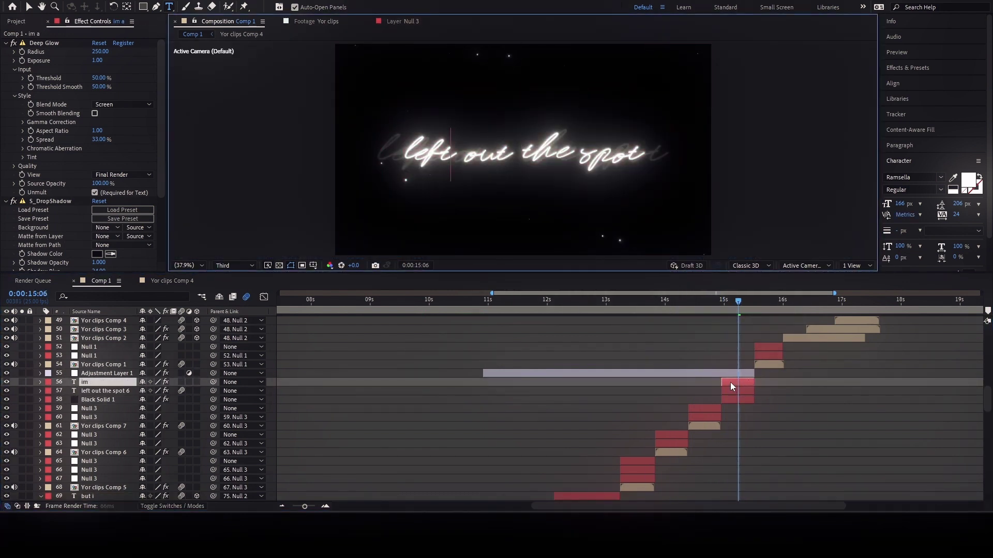
double_click(745, 392)
text(im a loner)
shift+click(739, 384)
right_click(738, 384)
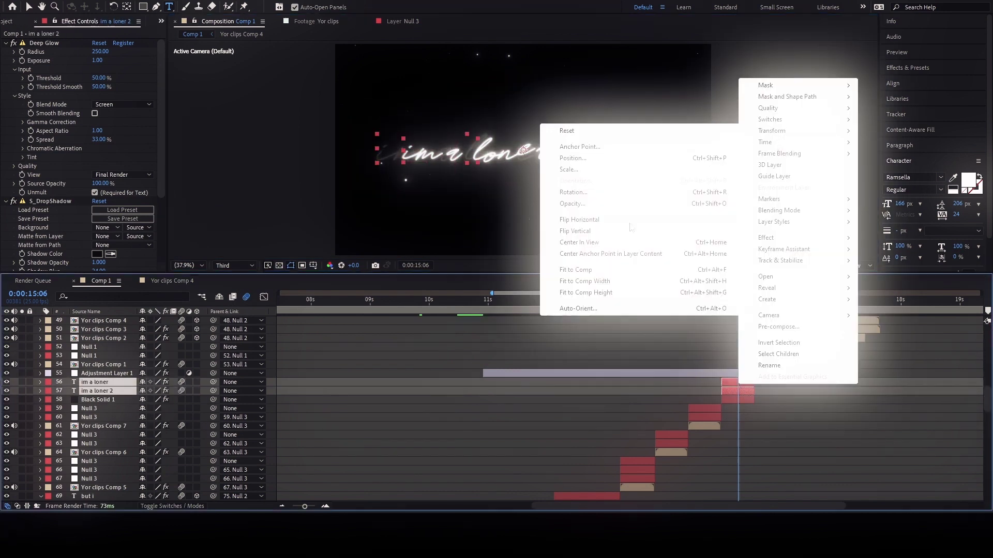
click(650, 420)
- Preview the fourth section around 0:00:16:21 and 0:00:17:01 to find its took my text
click(899, 300)
drag(907, 303, 908, 304)
scroll(776, 362, right, 4)
scroll(696, 371, up, 9)
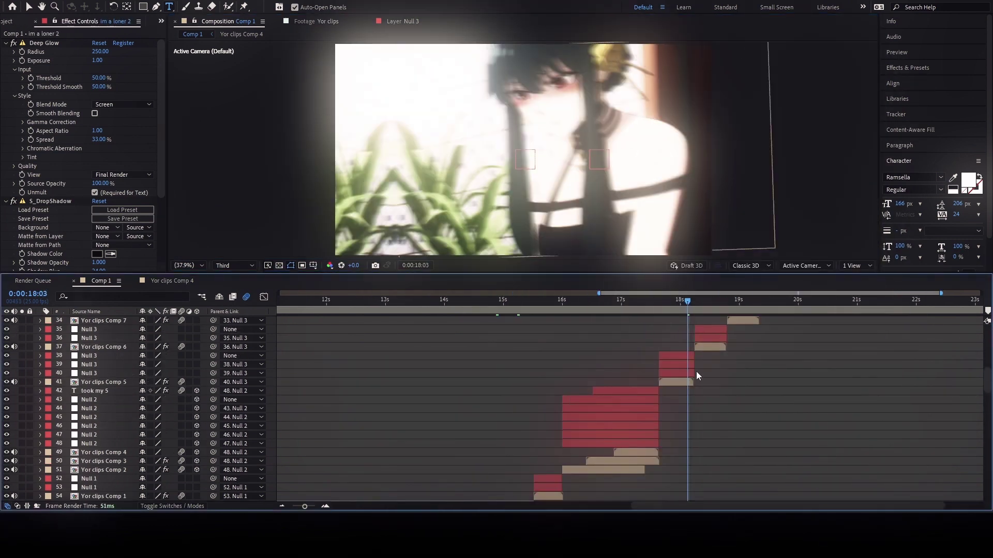
click(623, 302)
scroll(650, 385, down, 6)
key(space)
key(space)
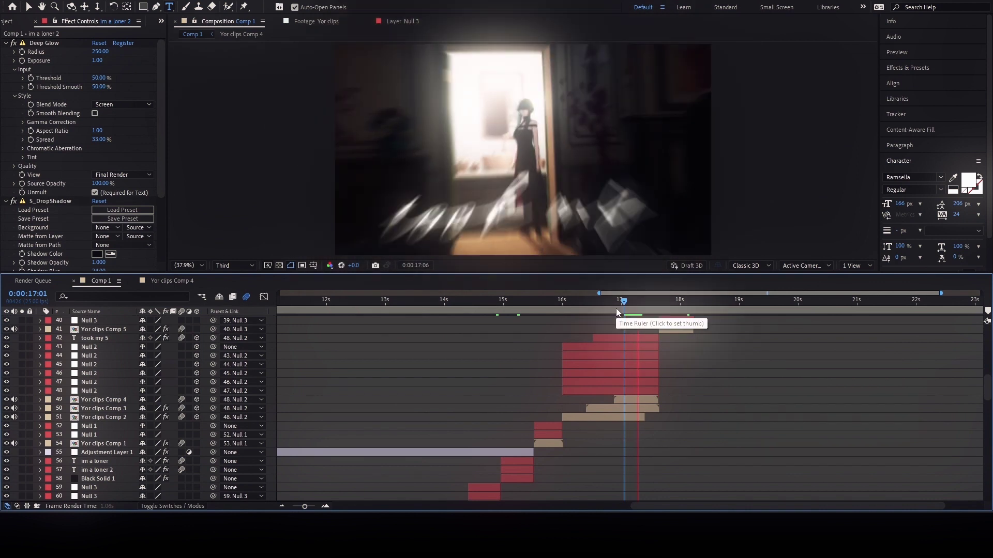
click(586, 301)
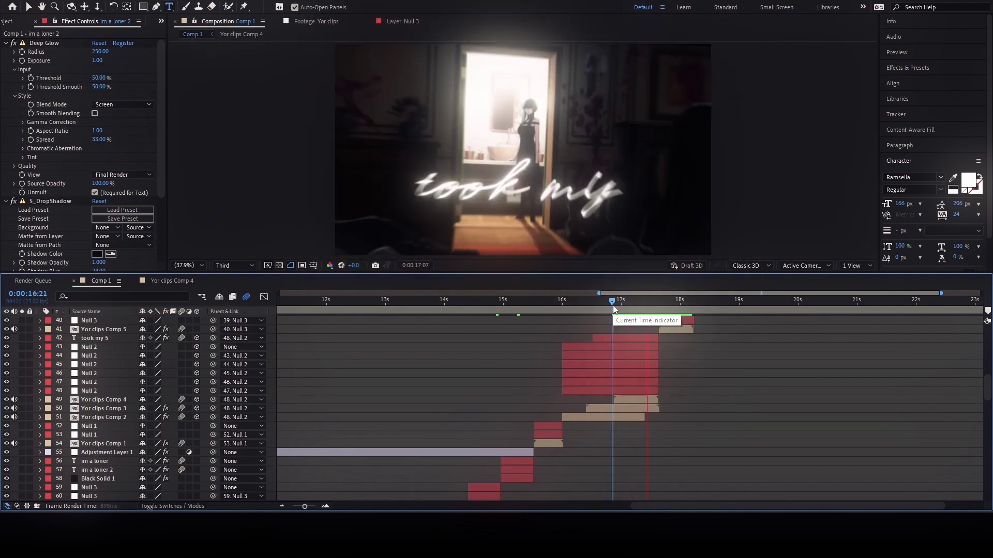
- Change the fourth section's took my 5 text to "my drop"
click(537, 185)
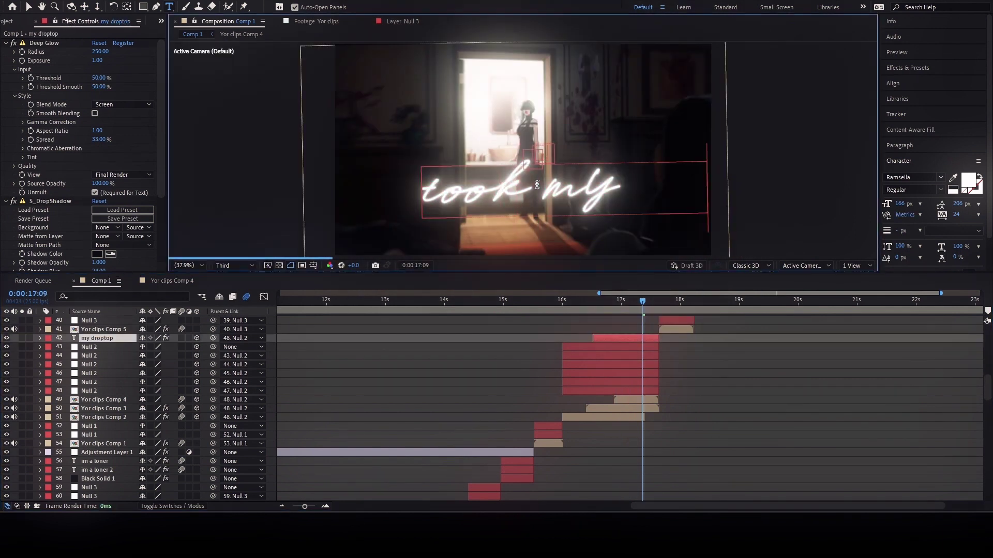
key(BackSpace)
key(BackSpace)
key(BackSpace)
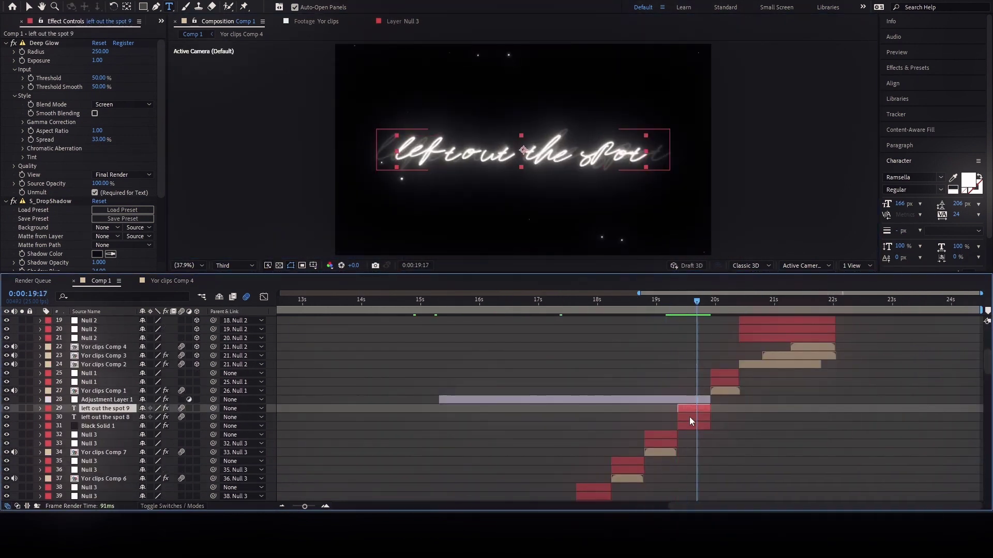
- Change both closing text layers of the fourth section to "my persona" and center them in the frame
double_click(689, 417)
text(my persona)
double_click(699, 407)
text(my persona)
shift+click(693, 417)
right_click(692, 417)
mouse_move(718, 165)
click(653, 286)
right_click(492, 150)
- Preview the last section from 0:00:19:18, then again from 0:00:20:21
click(708, 305)
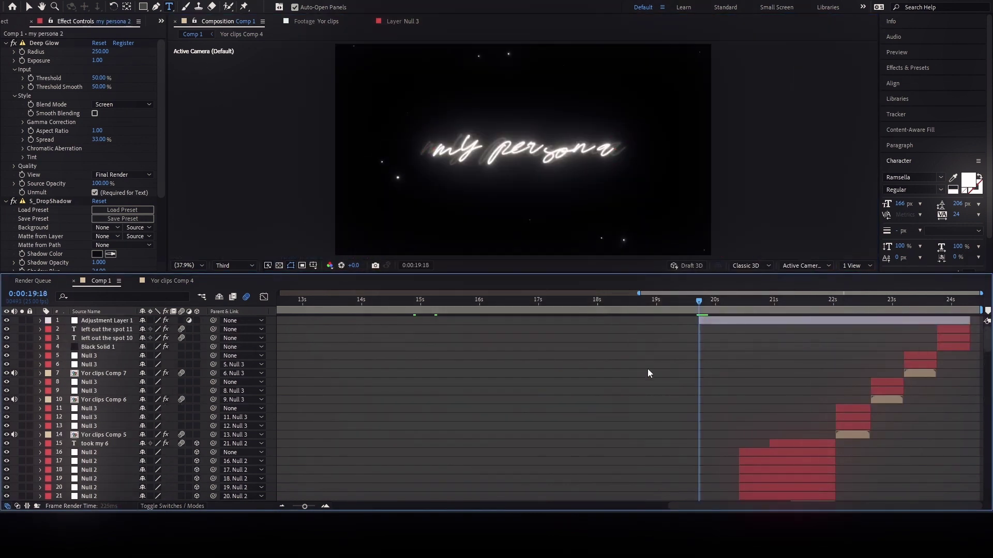
key(space)
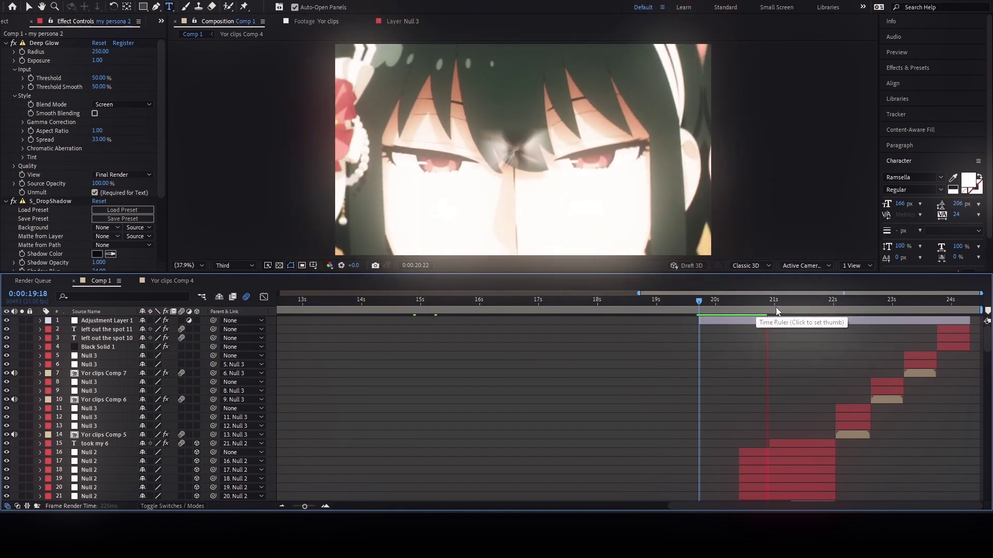
click(955, 319)
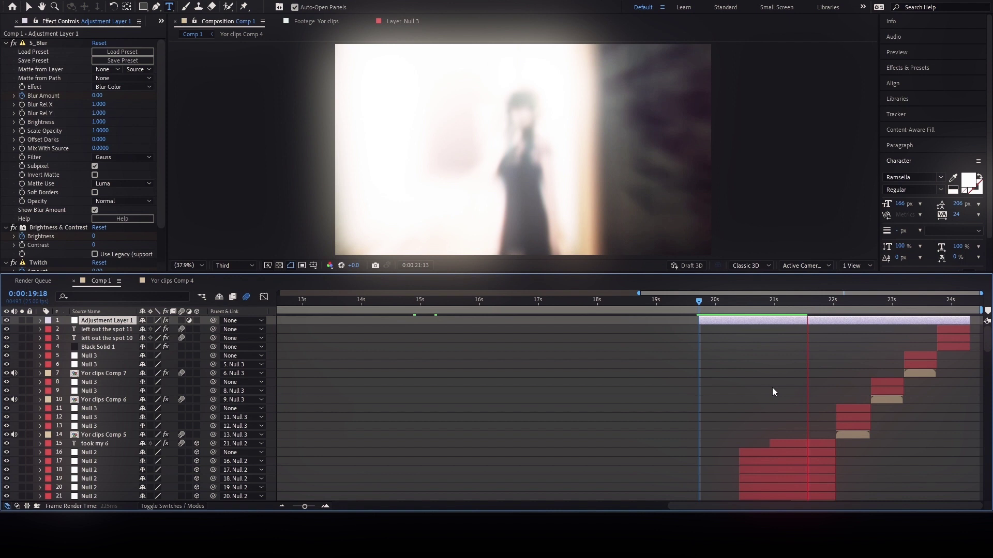
click(765, 301)
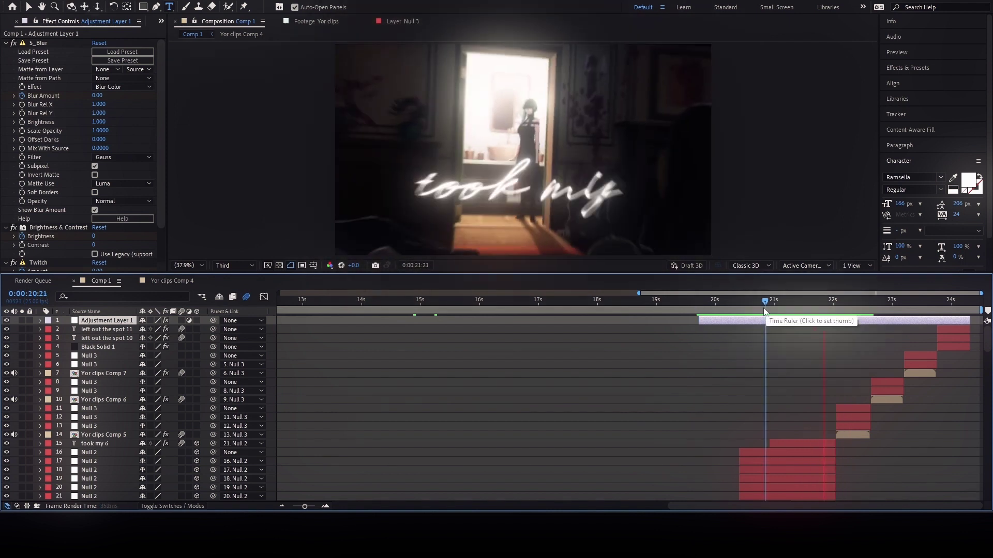
- Change the last section's took my 6 text at 0:00:21:21 to "155" and shift it to an X position of 1069.4
drag(765, 302, 824, 301)
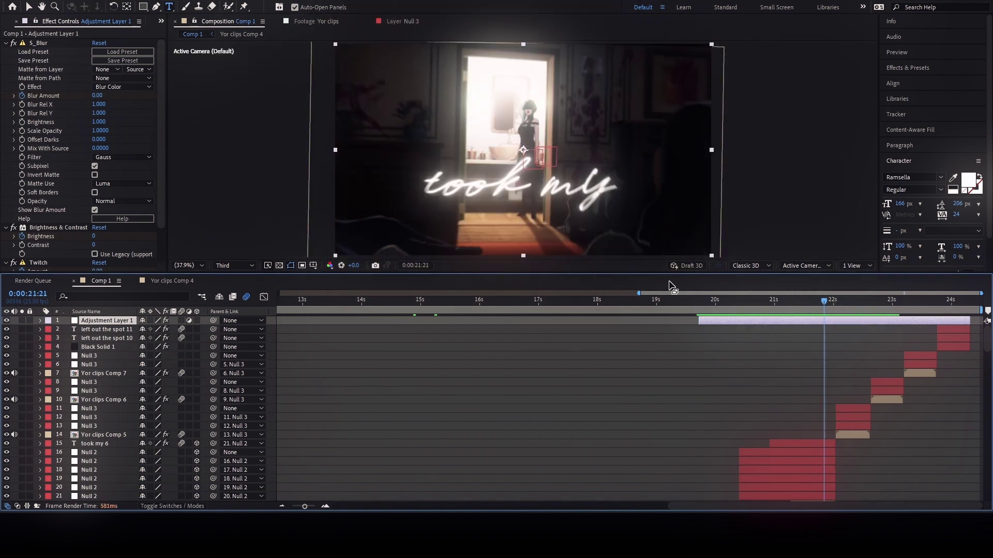
triple_click(545, 178)
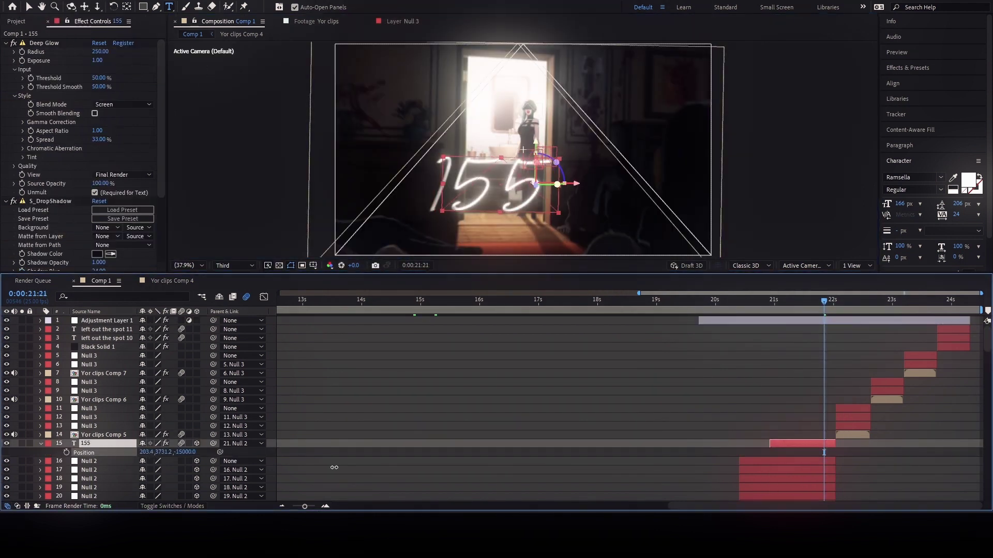
drag(334, 467, 782, 460)
click(697, 380)
- Preview the last section from 0:00:22:01 and change both of its closing text layers to "on the dash"
drag(824, 301, 836, 302)
key(space)
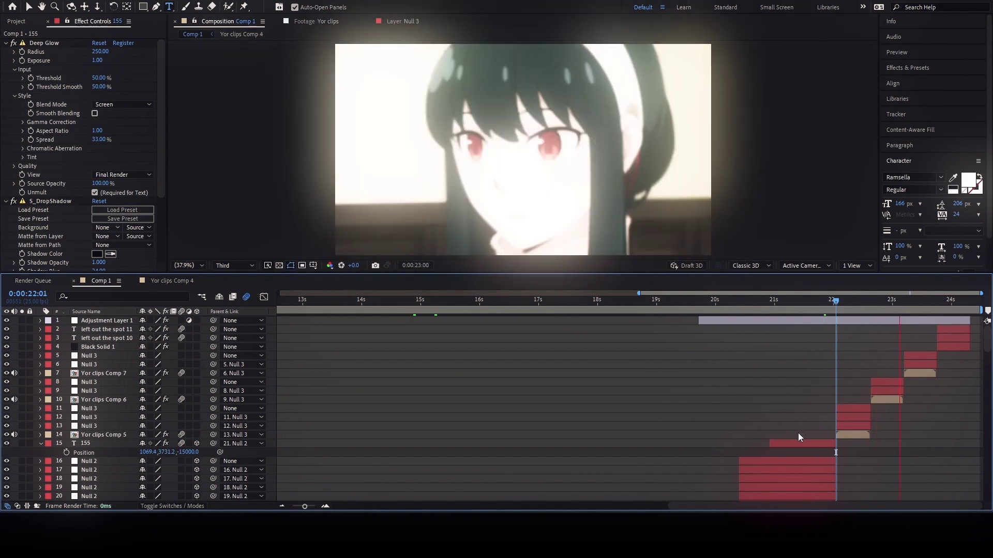
double_click(958, 332)
key(ctrl+v)
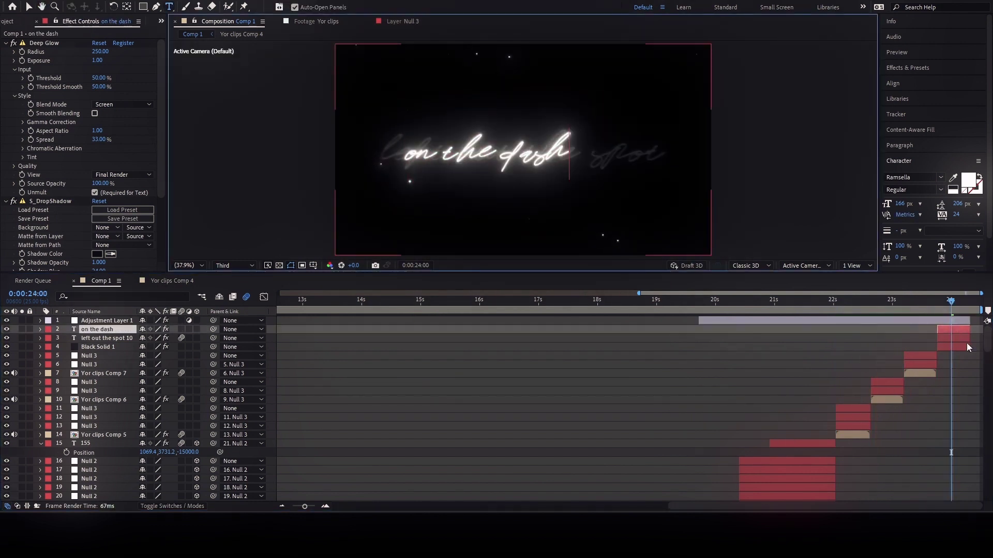
double_click(954, 338)
key(ctrl+v)
- Center the anchor points of both on the dash text layers and center the layers in view
click(953, 337)
shift+click(953, 330)
right_click(953, 332)
mouse_move(906, 75)
click(735, 196)
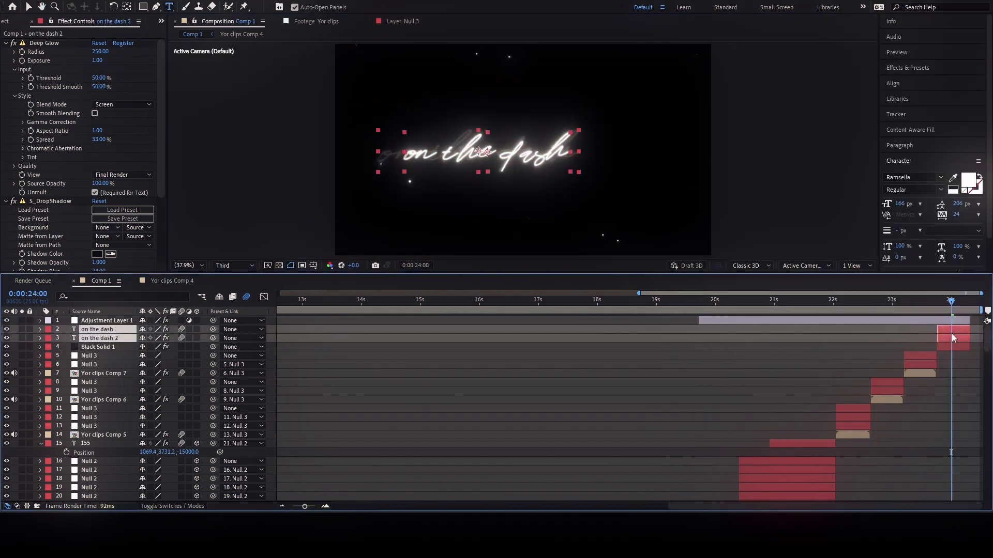
right_click(954, 337)
click(734, 185)
click(828, 414)
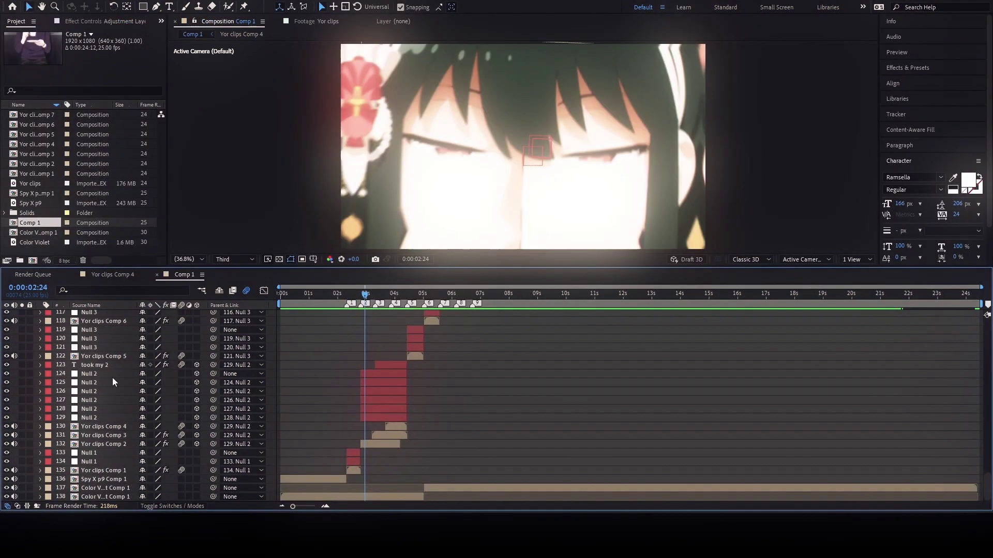
- Pre-compose all Yor section layers into one composition, keeping the Spy X p9 and Color Violet layers separate
scroll(100, 321, up, 20)
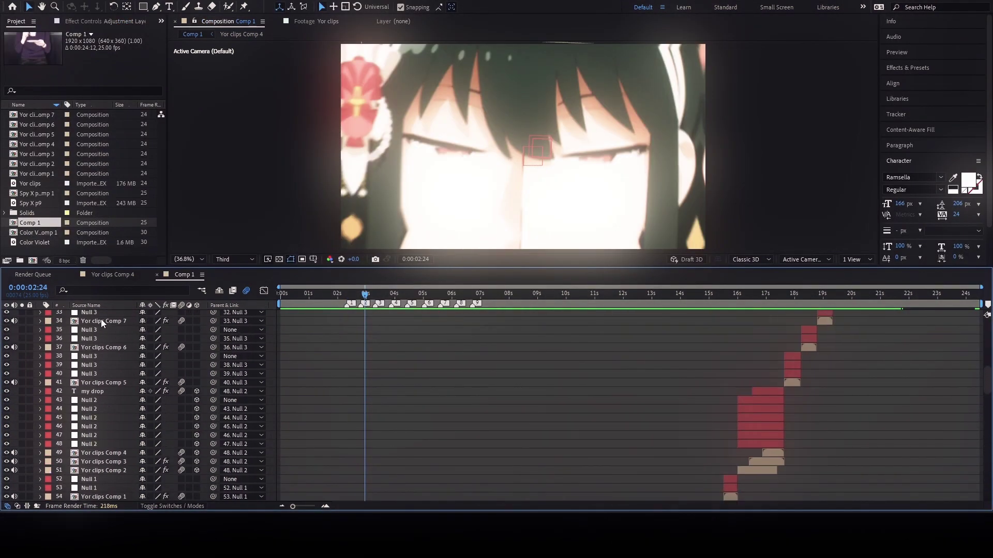
scroll(556, 449, down, 20)
key(ctrl+a)
key(ctrl+shift+c)
click(491, 290)
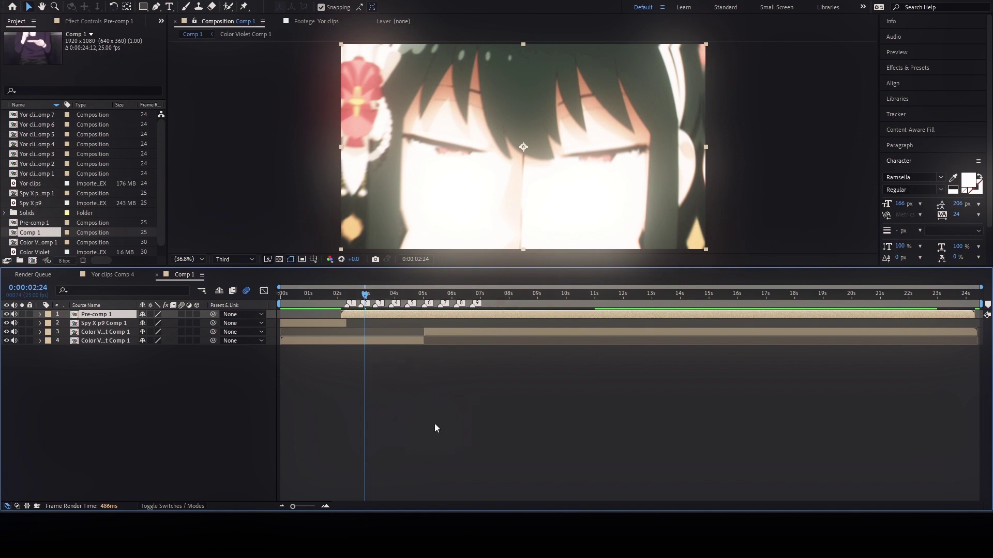
- Apply the Wiggle - position preset to the Spy X p9 Comp 1 layer at the start of the timeline
drag(342, 299, 279, 291)
click(305, 323)
click(899, 69)
click(910, 81)
text(wiggle)
double_click(947, 128)
- Add the Wiggle - rotation preset to Spy X p9 Comp 1 with speed 0.7 and amount 3 degrees, and preview it
click(950, 137)
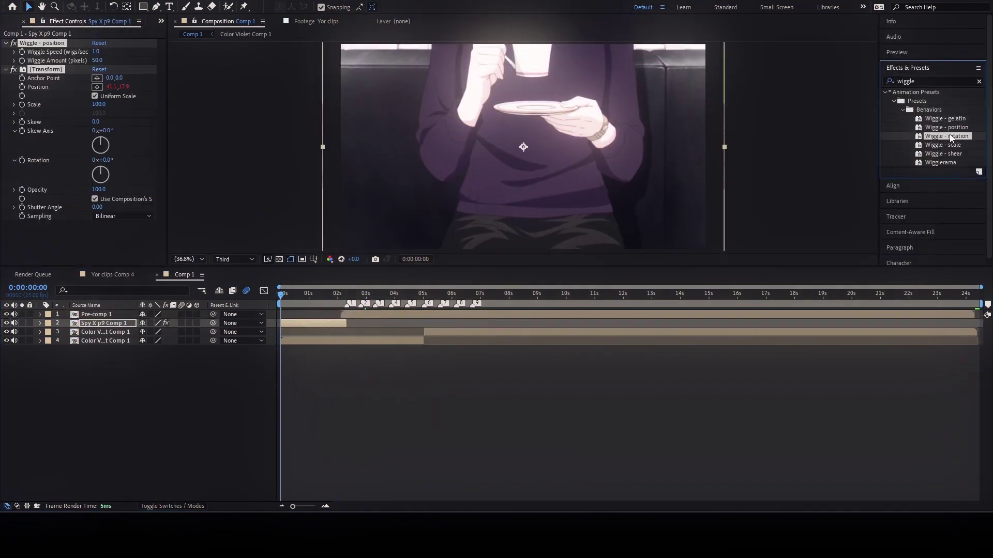
key(Return)
double_click(951, 135)
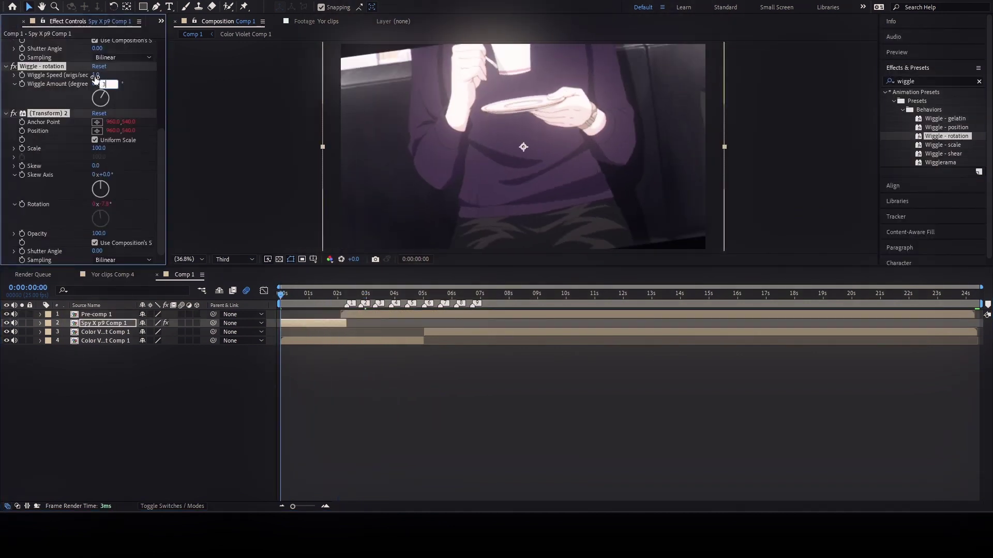
key(space)
click(301, 324)
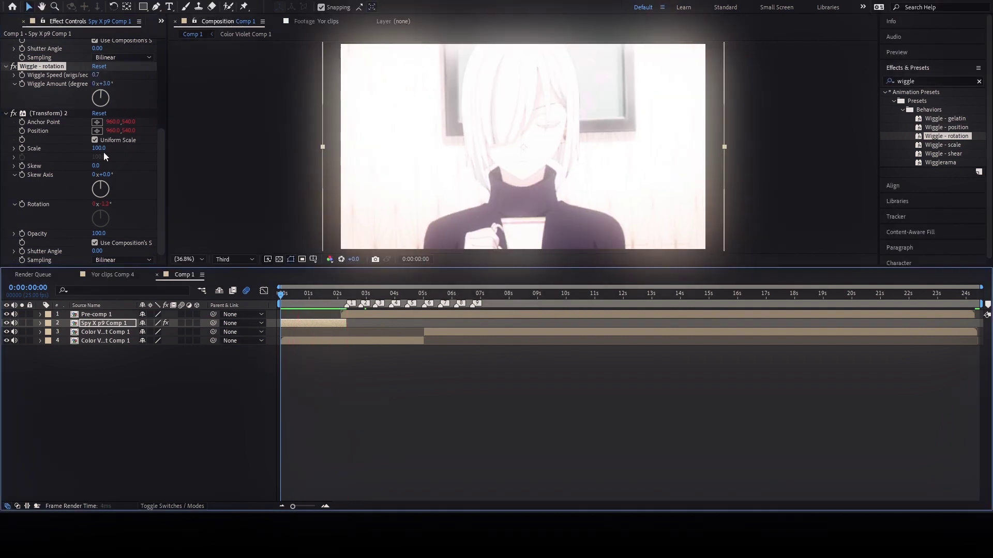
- Remove the wiggle rotation and position effects with their transforms from Spy X p9 Comp 1 and play back the result
click(50, 113)
shift+click(52, 67)
key(Delete)
click(52, 69)
shift+click(49, 44)
key(Delete)
key(space)
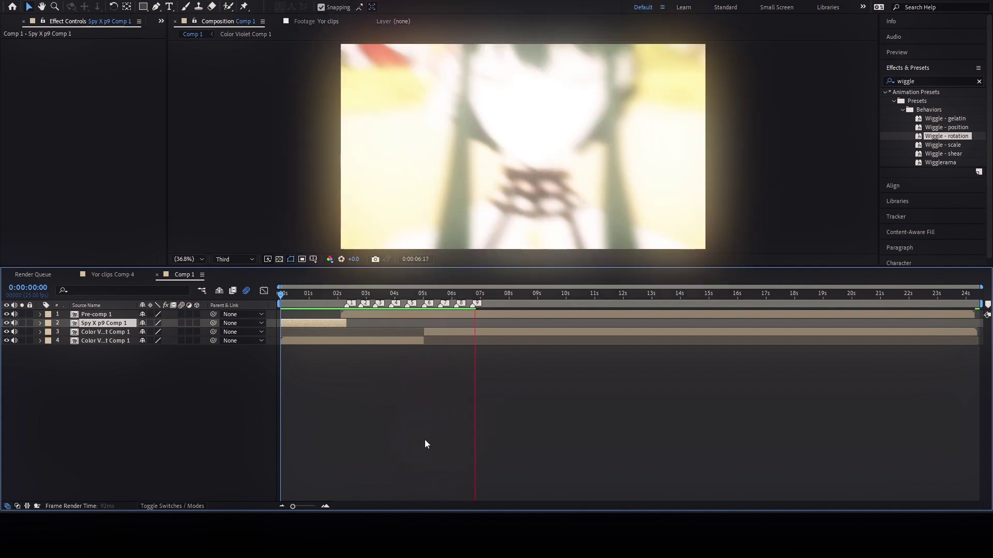
- Restore Color Violet Comp 1 to a single unsplit layer and preview the passage from 0:00:01:22
key(ctrl+z)
click(334, 295)
key(space)
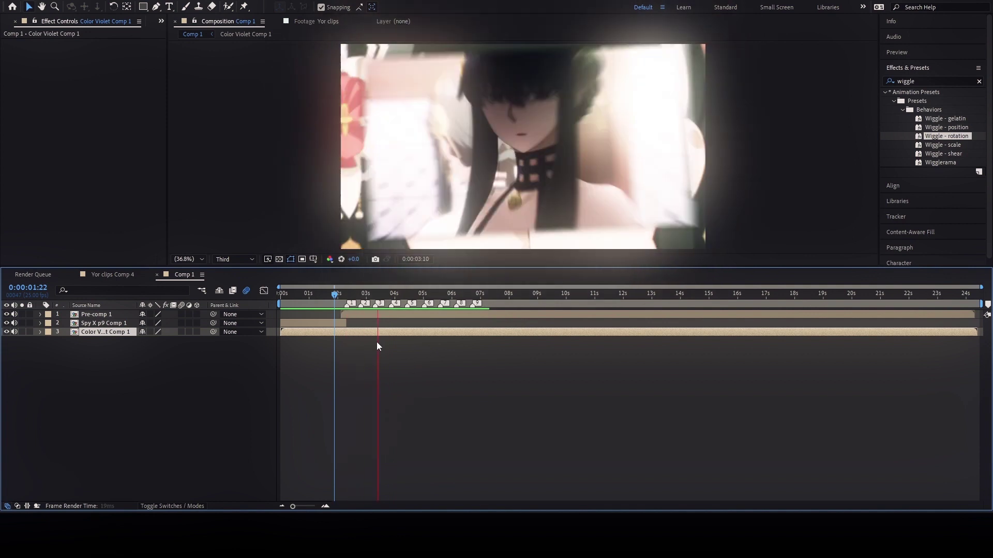
click(346, 295)
key(equal)
key(equal)
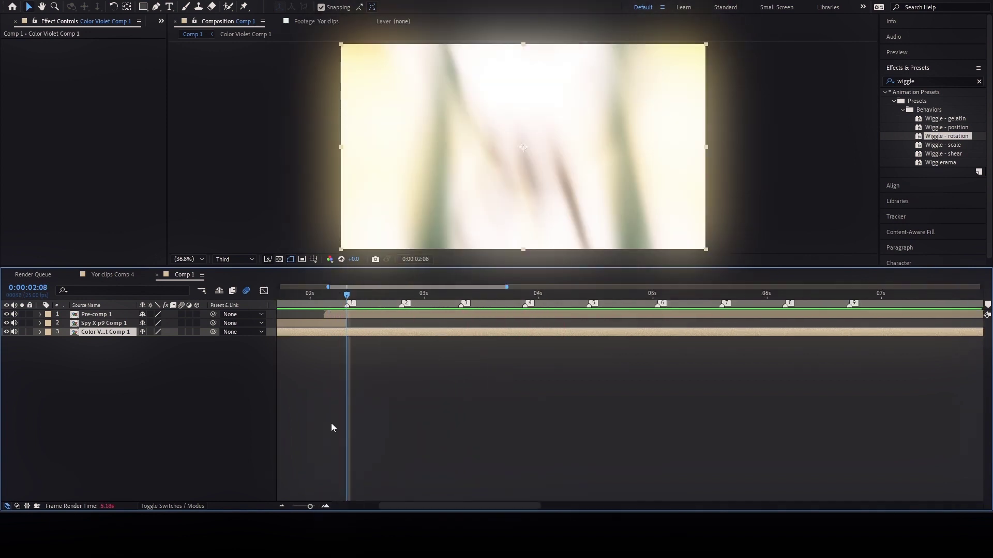
click(251, 214)
right_click(273, 449)
click(435, 394)
key(ctrl+z)
right_click(268, 450)
mouse_move(330, 322)
click(426, 349)
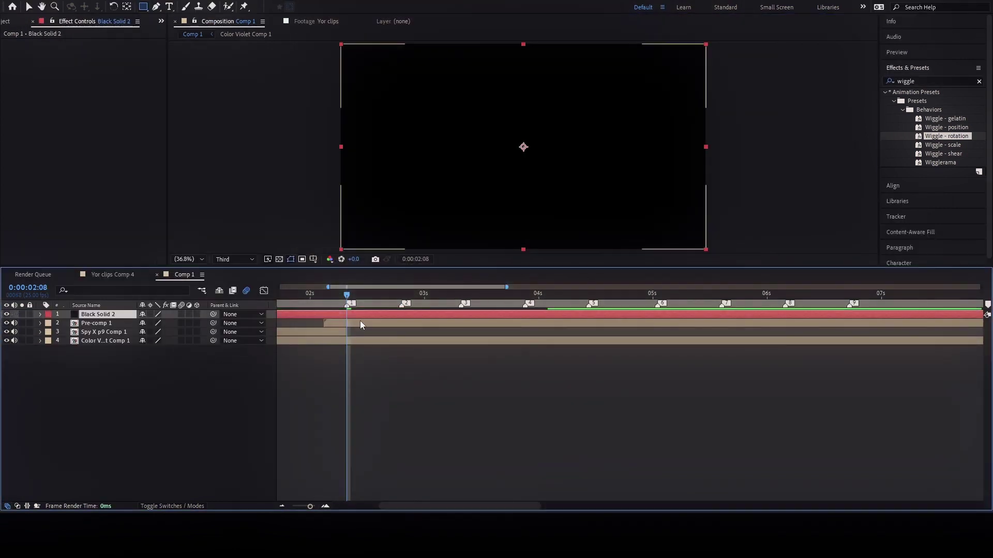
double_click(925, 82)
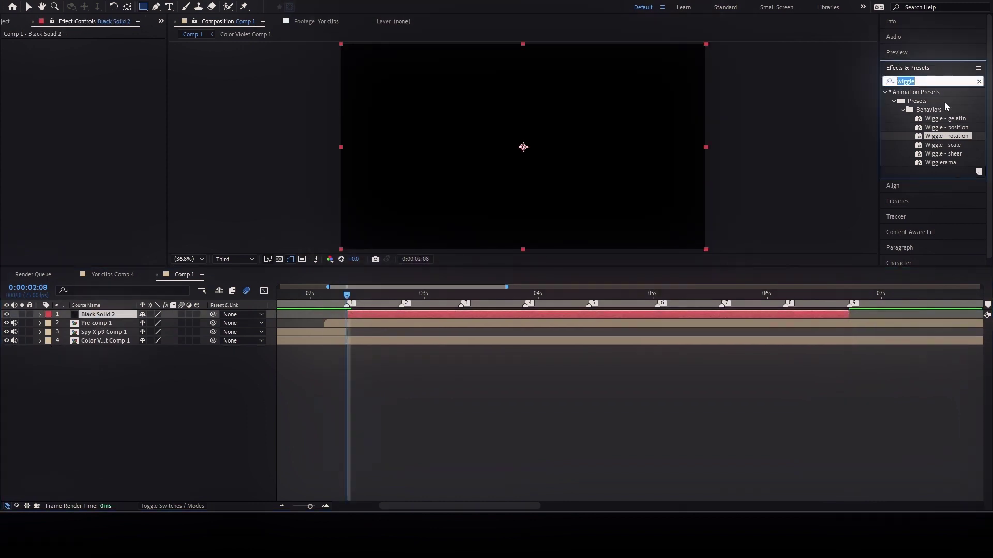
text(jaws)
double_click(918, 100)
key(space)
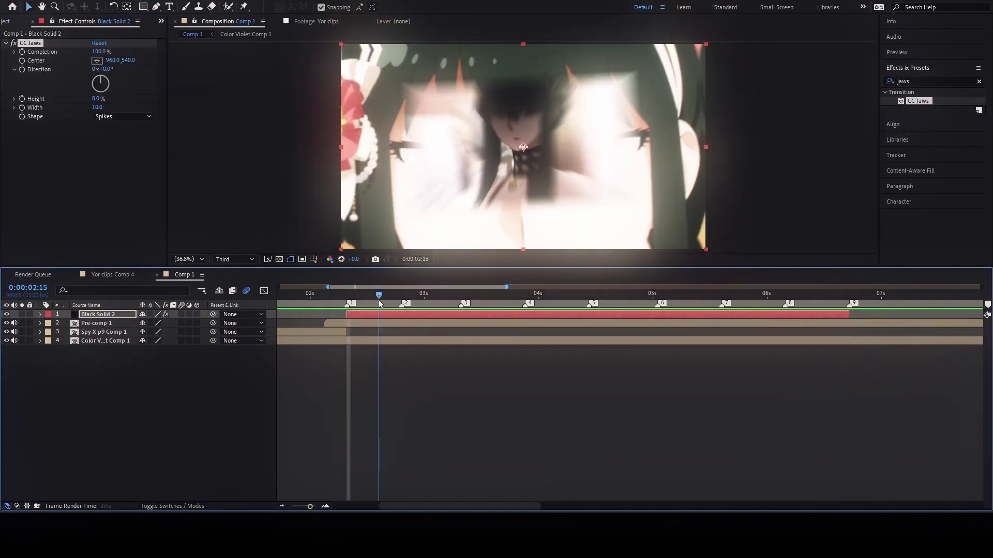
click(366, 509)
drag(366, 510, 362, 509)
mouse_move(362, 297)
mouse_down()
mouse_move(336, 299)
mouse_move(348, 298)
mouse_up()
key(Delete)
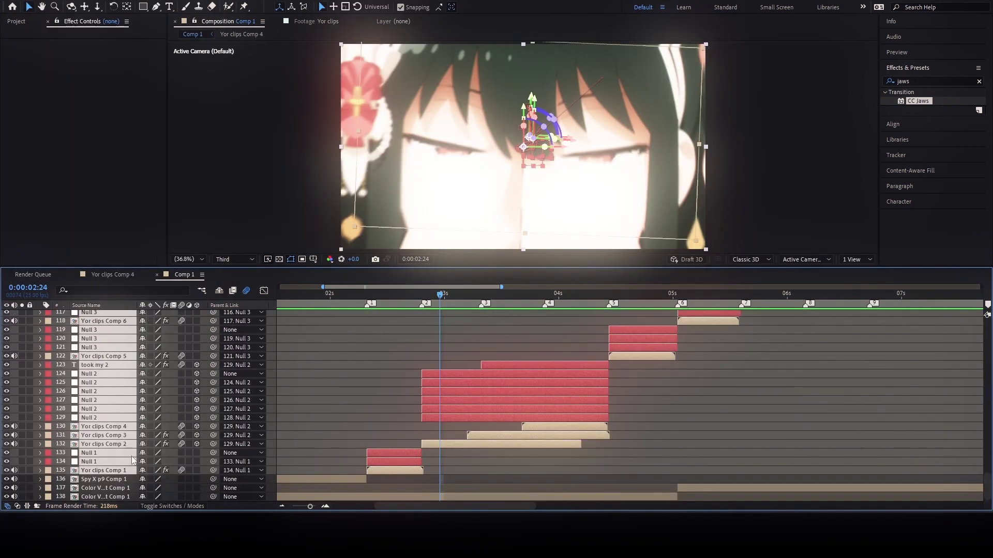
- Pre-compose the Yor section and Spy X p9 layers into one composition above Color Violet Comp 1 and preview it
key(ctrl+shift+c)
key(Return)
click(368, 299)
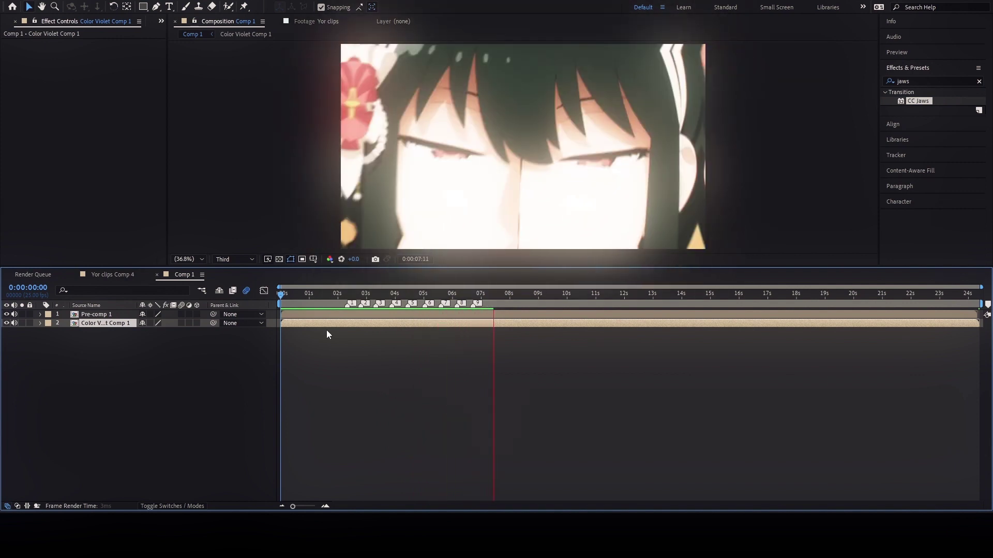
click(346, 293)
key(equal)
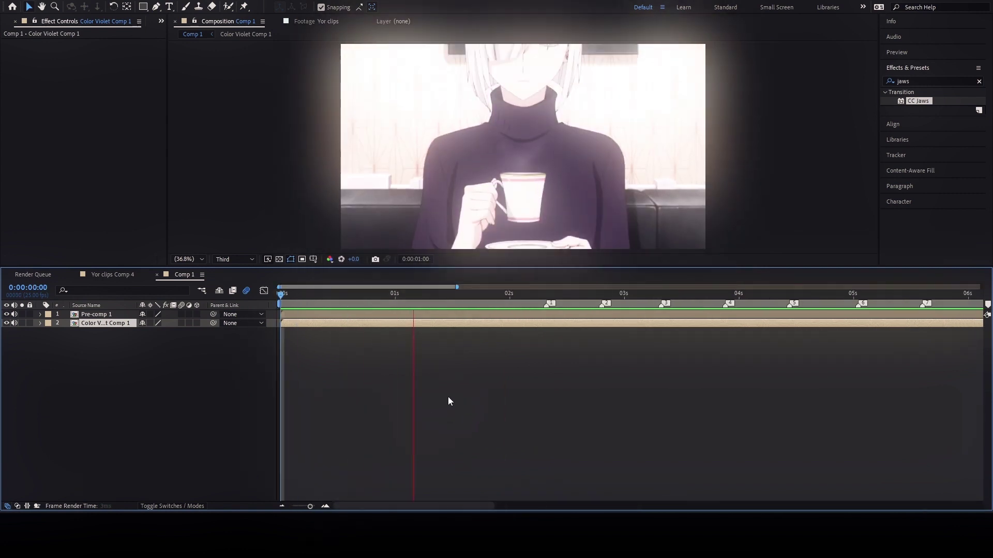
drag(540, 295, 525, 297)
key(space)
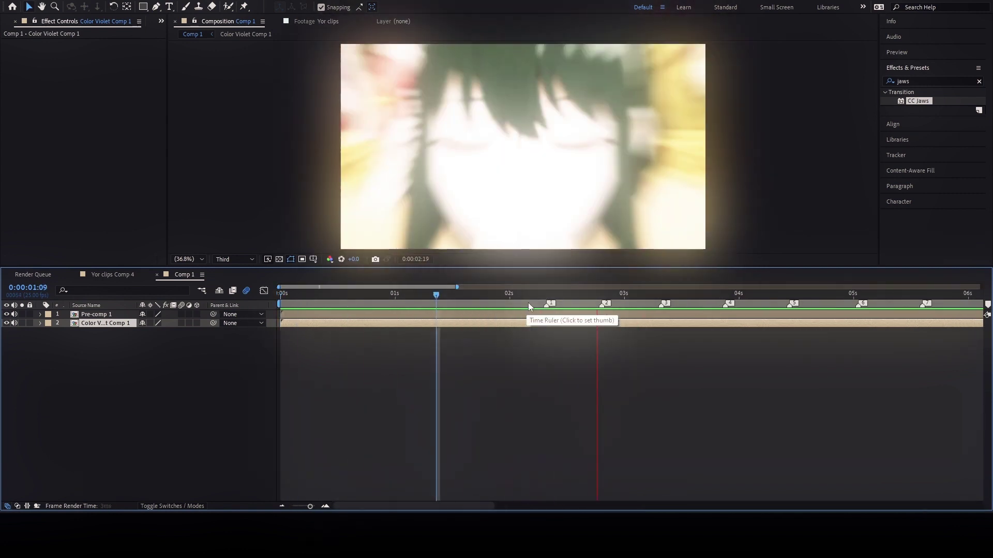
- Create a 1920 x 1080 black solid and trim it to run from marker 1 at 0:00:02:08 to marker 9
drag(504, 294, 551, 314)
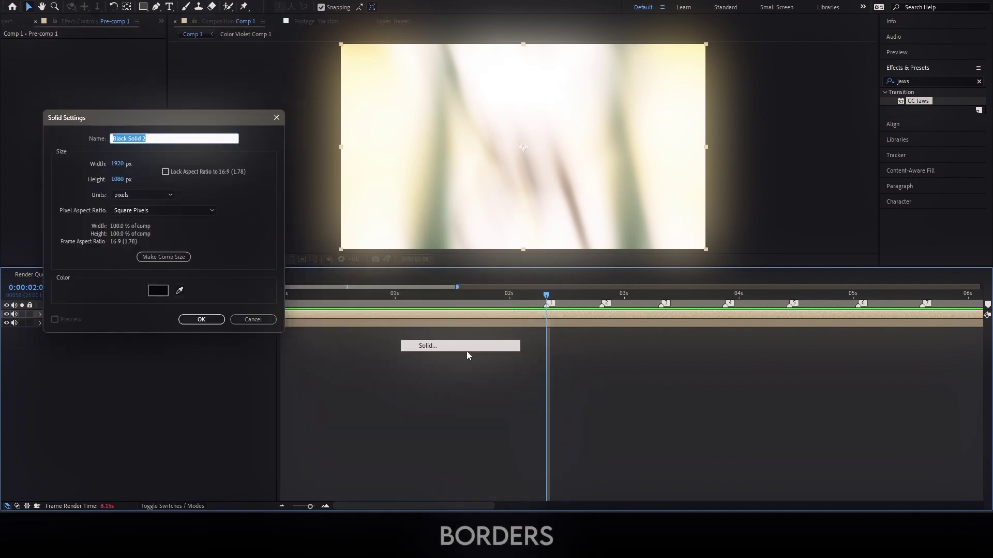
key(Return)
drag(547, 294, 866, 299)
click(869, 315)
key(ctrl+shift+d)
key(Delete)
- Apply CC Jaws to the black solid and keyframe its Completion at 100% at 0:00:02:14
click(362, 295)
drag(918, 101, 440, 316)
drag(95, 53, 115, 52)
drag(103, 97, 35, 109)
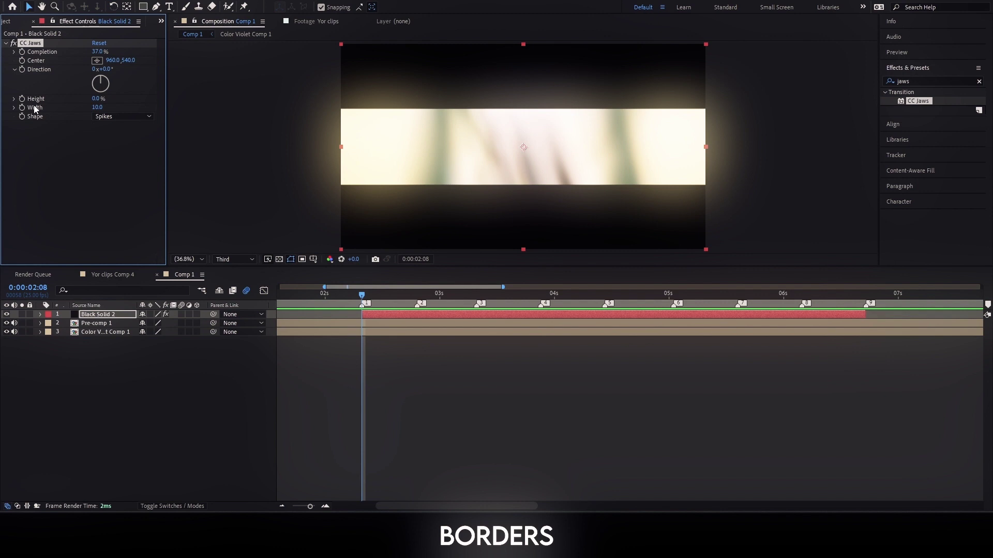
drag(362, 295, 389, 296)
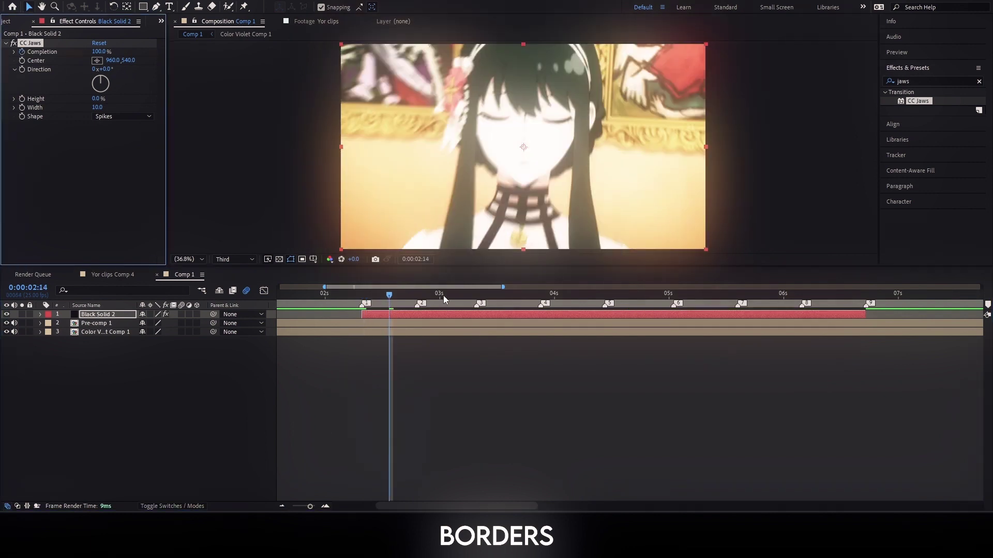
- Add an 80% Completion keyframe just after 3 seconds, apply Easy Ease to the Completion keyframes and preview the borders
click(443, 296)
key(u)
drag(98, 52, 92, 53)
right_click(390, 333)
click(563, 388)
click(358, 386)
click(348, 295)
key(space)
drag(491, 294, 510, 299)
drag(107, 69, 126, 70)
key(ctrl+z)
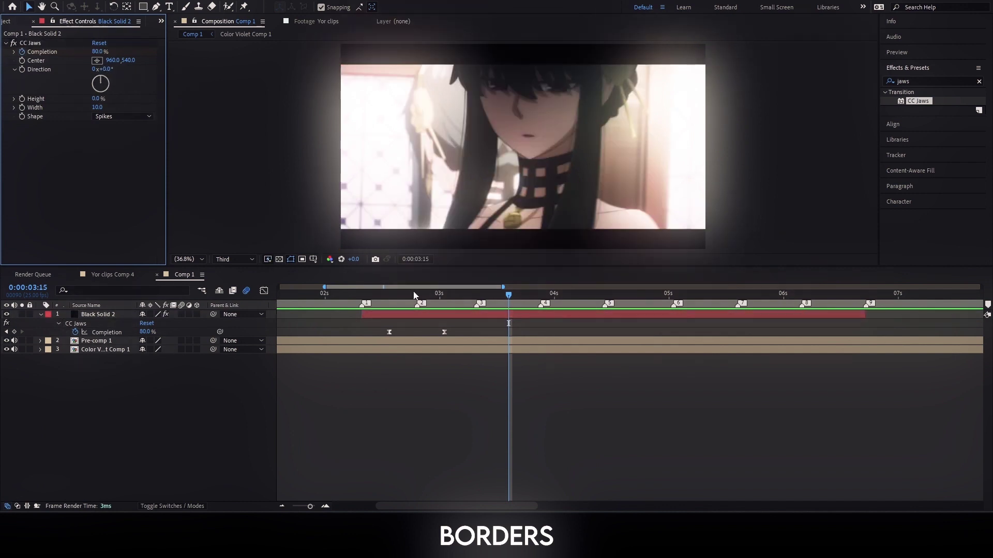
click(370, 297)
key(space)
- Keyframe the CC Jaws Completion at 85% at about 0:00:03:16
drag(371, 297, 513, 296)
mouse_move(97, 52)
mouse_down()
mouse_move(64, 54)
mouse_move(109, 53)
mouse_up()
drag(349, 295, 513, 295)
click(99, 52)
text(85)
key(Return)
- Add another Completion keyframe at about 0:00:04:04 and preview the border animation from before marker 1
click(572, 295)
drag(98, 52, 405, 110)
click(343, 295)
key(space)
- Set Completion to 90% at 0:00:04:18 and start keyframing the CC Jaws Direction there
drag(618, 297, 636, 304)
drag(98, 51, 89, 52)
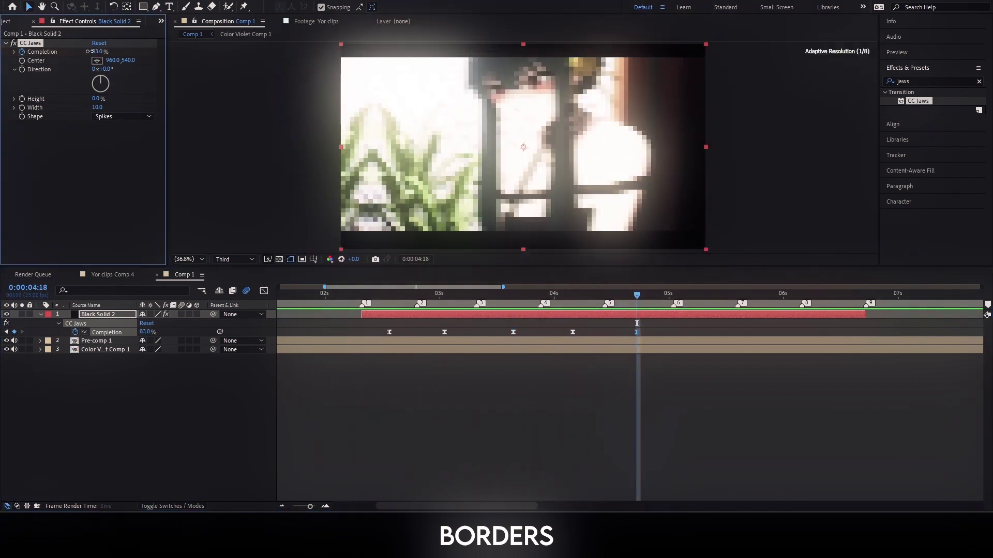
drag(674, 295, 636, 304)
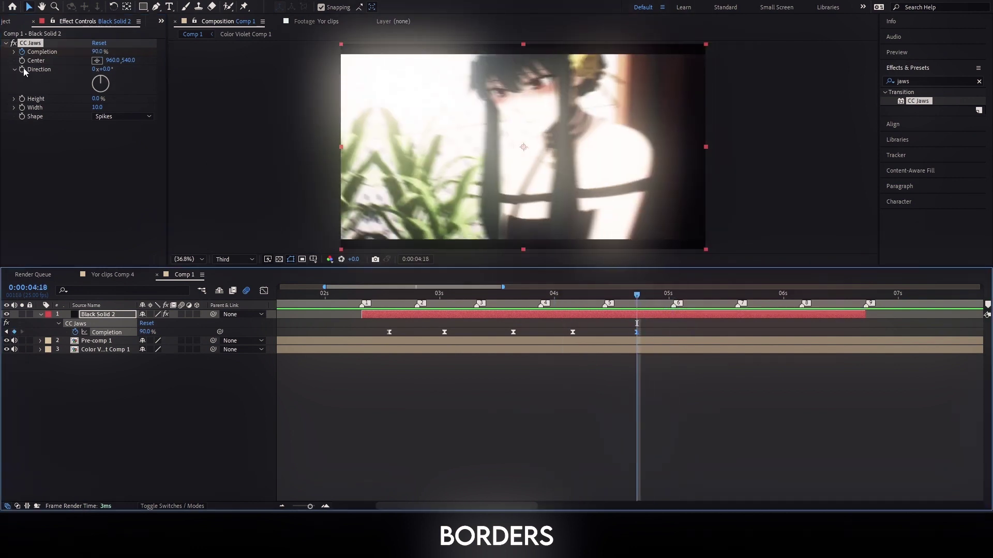
click(22, 70)
- Keyframe Direction at about 73° at 0:00:05:08 and apply Easy Ease to the Direction keyframes
click(705, 295)
drag(110, 70, 121, 77)
key(u)
key(u)
drag(705, 295, 609, 295)
right_click(636, 340)
mouse_move(688, 470)
click(791, 402)
- Set Completion to 80% and Direction to 90° at 0:00:05:08, and preview the rotating borders
click(706, 295)
click(654, 401)
text(8)
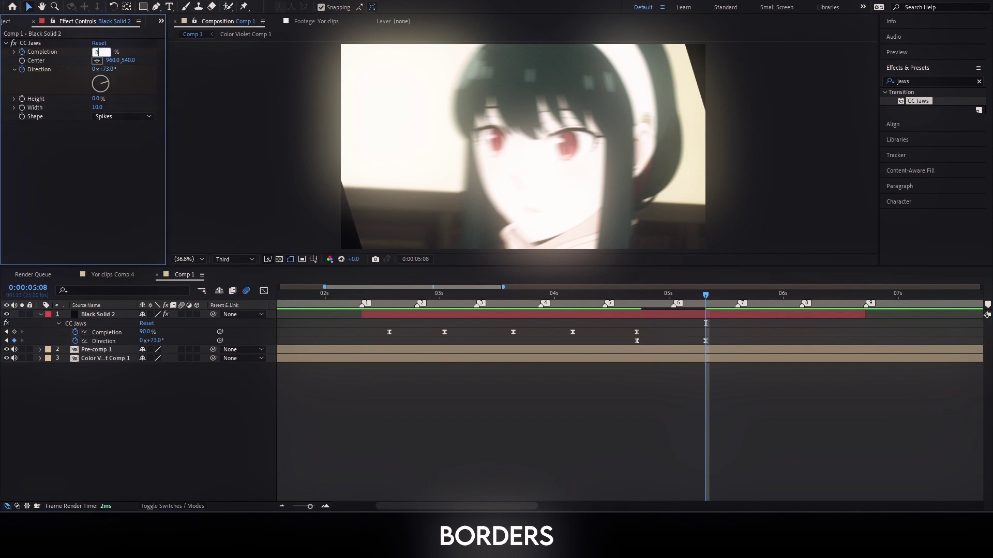
text(0)
key(Return)
click(107, 69)
text(90)
key(Return)
click(594, 296)
key(space)
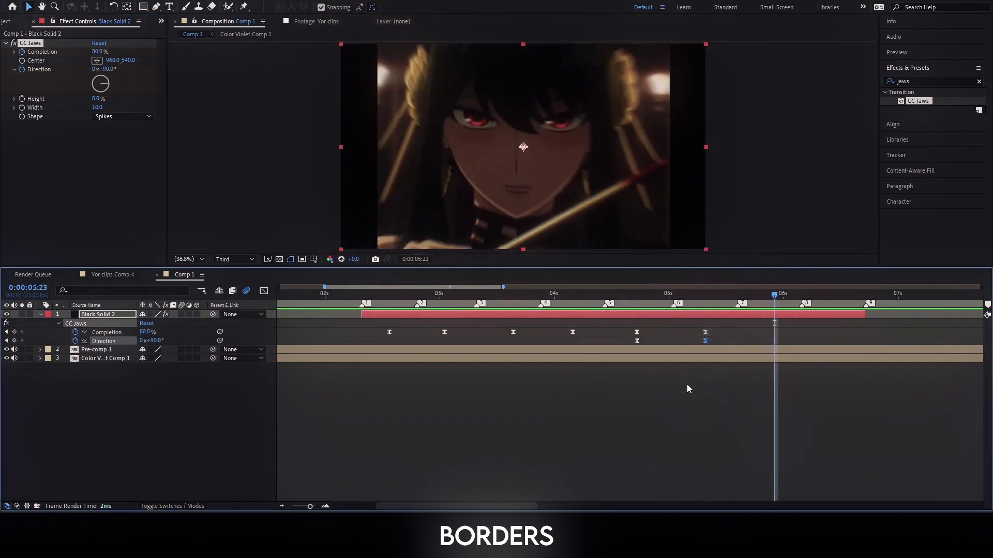
- Try a Direction of 0° at 0:00:05:23 and preview the border rotation
click(118, 69)
text(0)
key(Return)
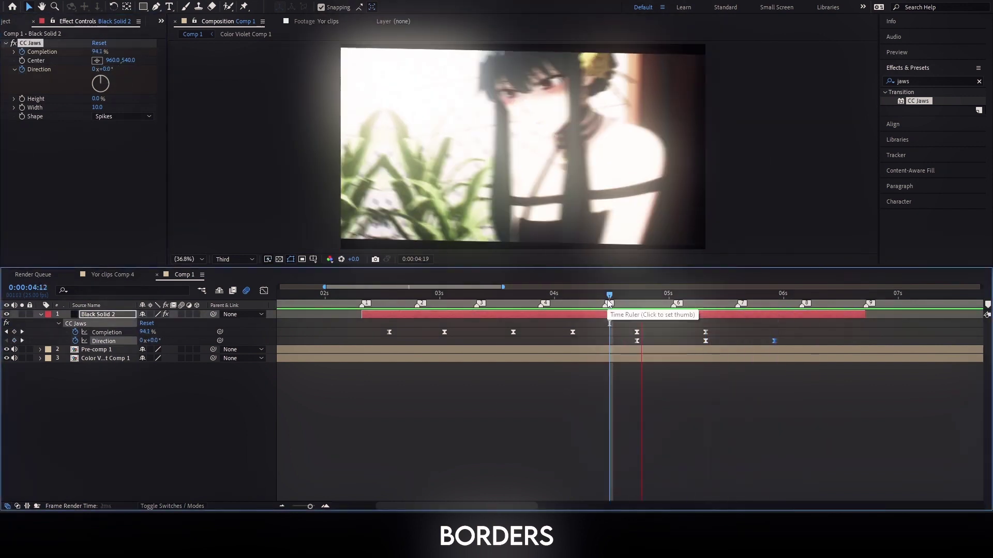
key(space)
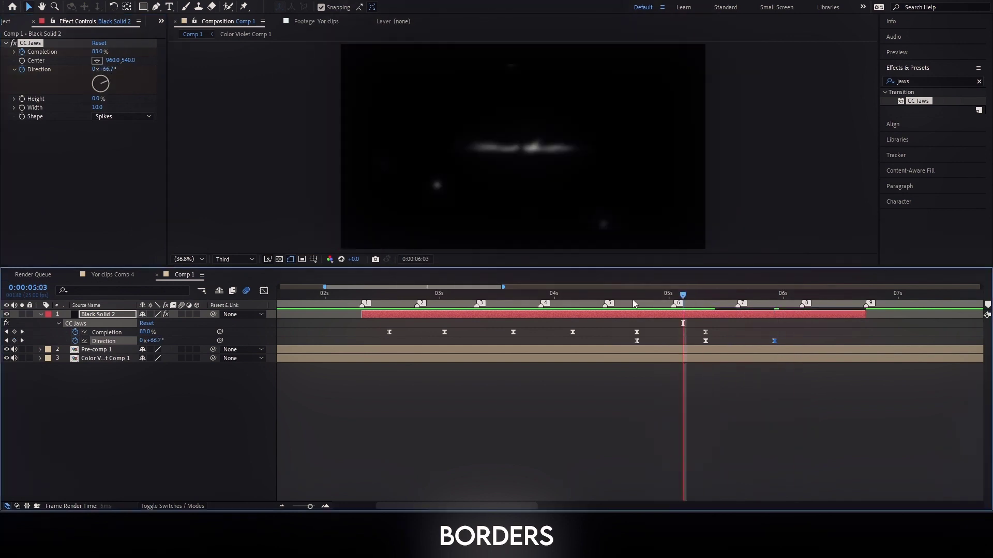
key(space)
- Set Completion to 90% and Direction to 180° at 0:00:05:23, and Completion to 100% at about 0:00:06:13
click(97, 51)
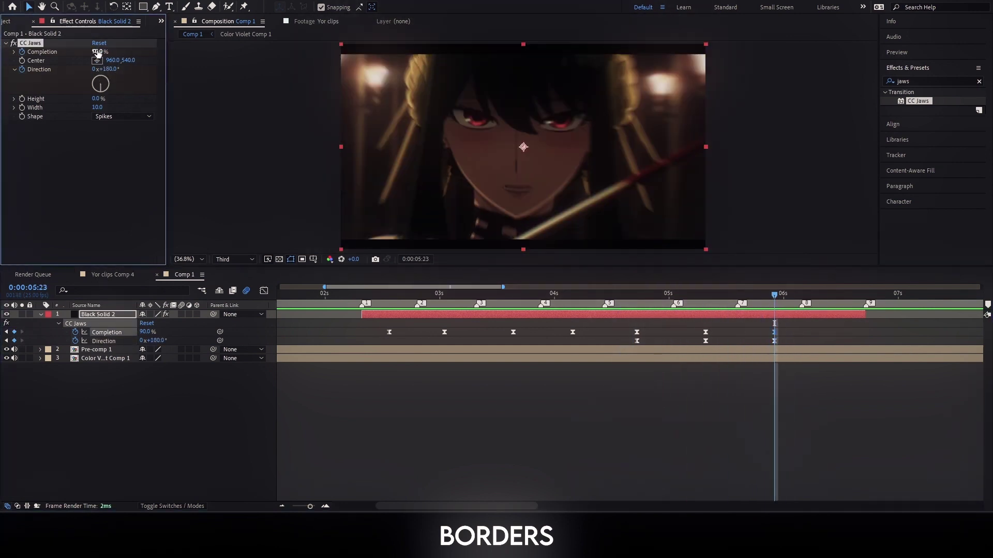
text(90)
key(Return)
click(843, 294)
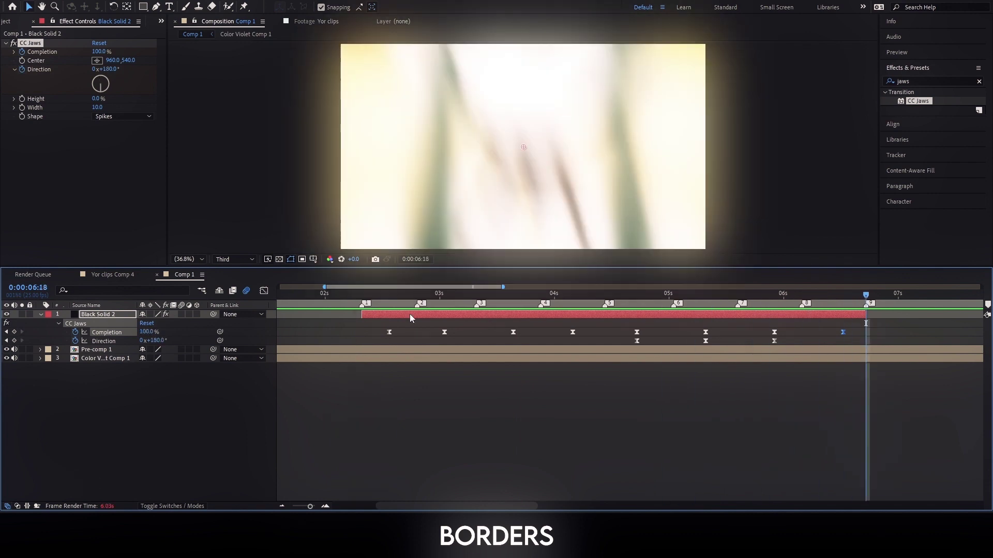
- Duplicate the animated border solid three times and place the copies one after another along the timeline
click(410, 314)
key(ctrl+d)
drag(410, 315, 886, 327)
key(ctrl+d)
drag(665, 316, 980, 326)
key(ctrl+d)
drag(833, 318, 421, 330)
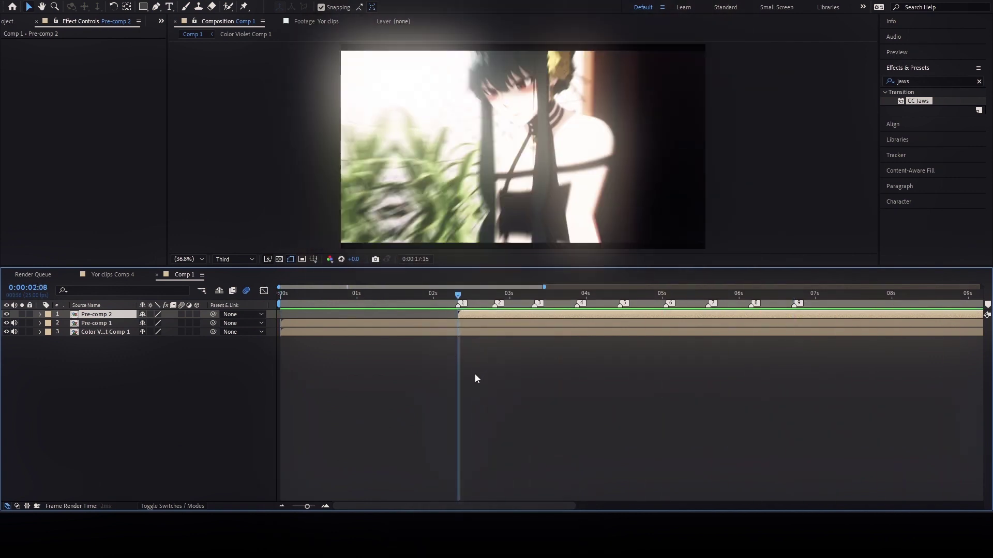
- Keyframe Pre-comp 1 Opacity from 100% at 0:00:19:23 down to 70% at 0:00:20:03
drag(539, 507, 920, 506)
drag(644, 295, 690, 299)
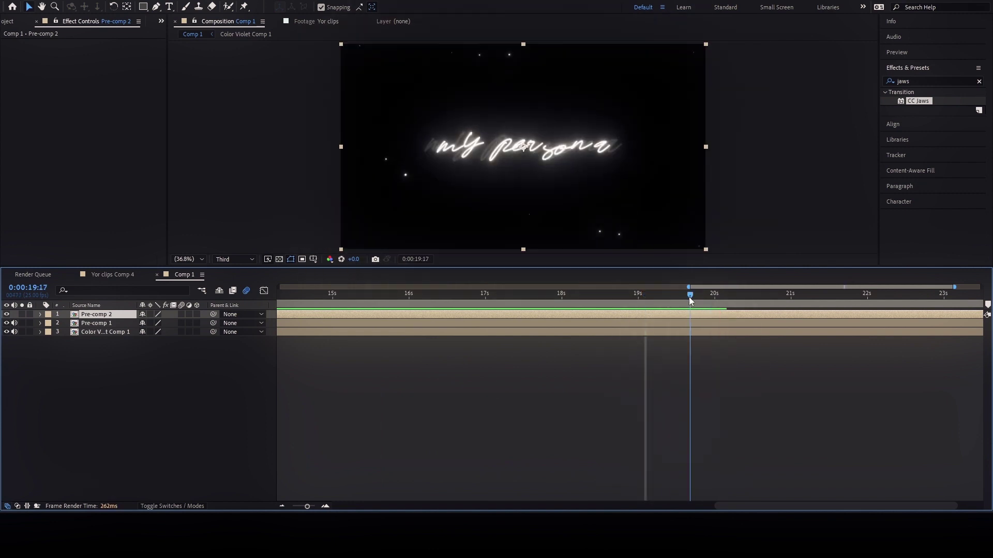
key(Page_Down)
click(712, 321)
key(t)
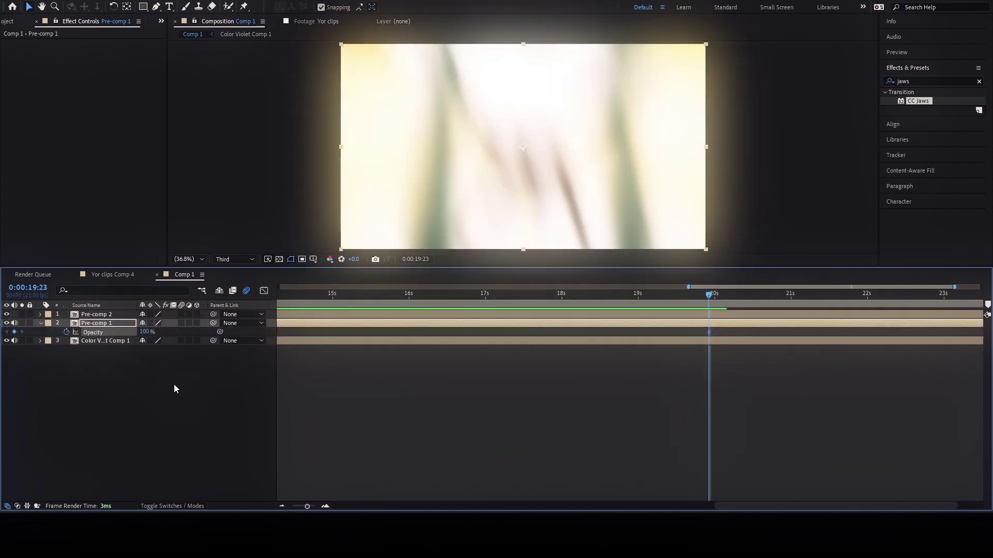
click(724, 297)
drag(147, 332, 88, 332)
- Play back the ending around 20 seconds to check the opacity change and borders
mouse_move(697, 298)
mouse_down()
mouse_move(710, 302)
mouse_move(681, 302)
mouse_up()
key(space)
drag(848, 299, 652, 302)
key(space)
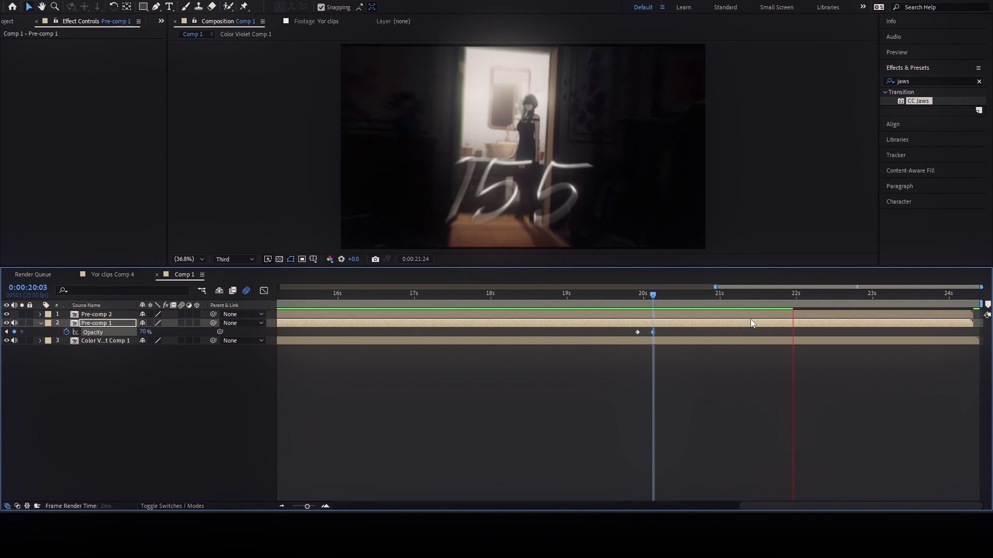
click(631, 294)
key(space)
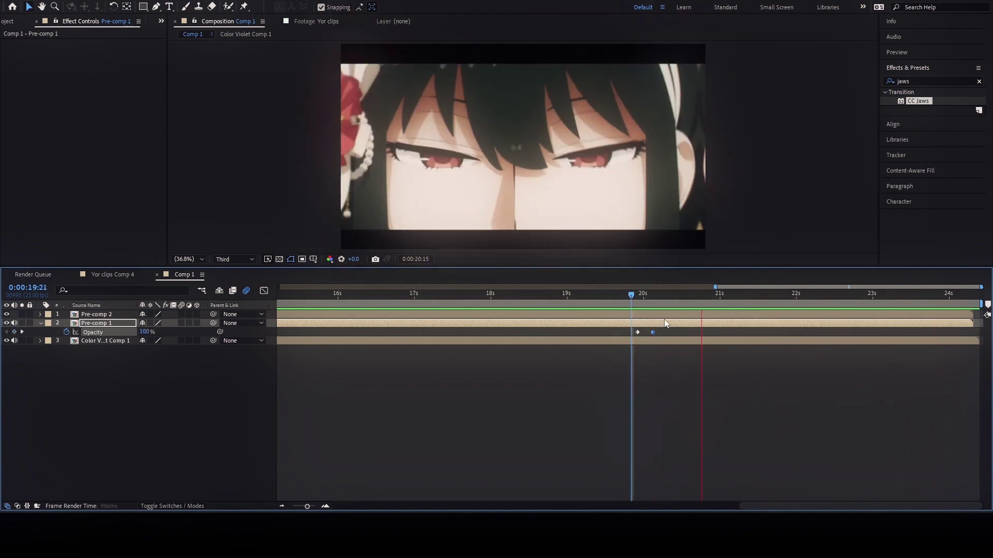
click(576, 295)
click(282, 506)
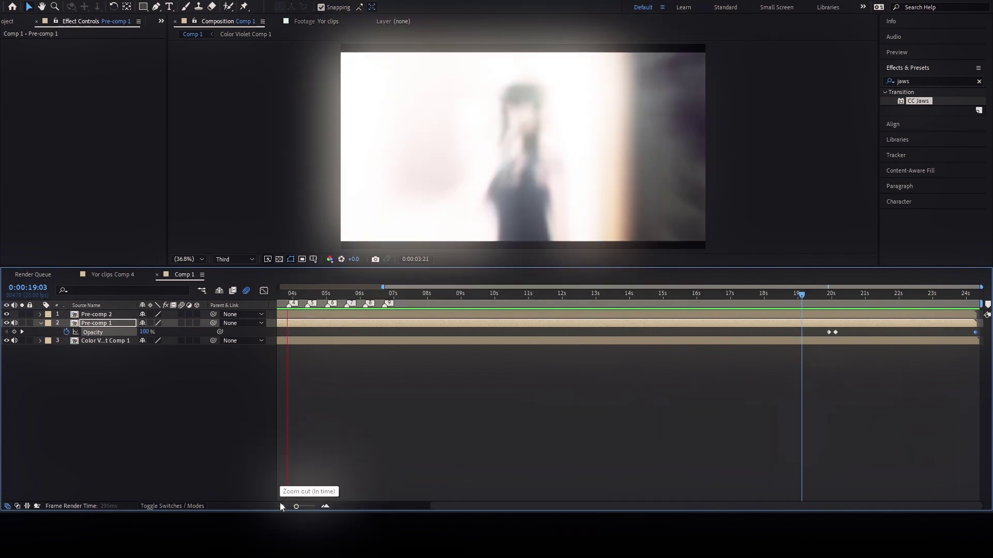
key(space)
- Add an adjustment layer, set the preview resolution to Full and enlarge the composition view at 0:00:03:06
drag(439, 507, 341, 507)
mouse_move(381, 296)
mouse_down()
mouse_move(404, 299)
mouse_move(391, 298)
mouse_up()
right_click(269, 458)
click(442, 414)
click(236, 259)
click(238, 283)
drag(289, 266, 292, 297)
- Add Sharpen with amount 20 and Unsharp Mask with amount 40 and radius 60 to the adjustment layer
click(930, 81)
text(sharp)
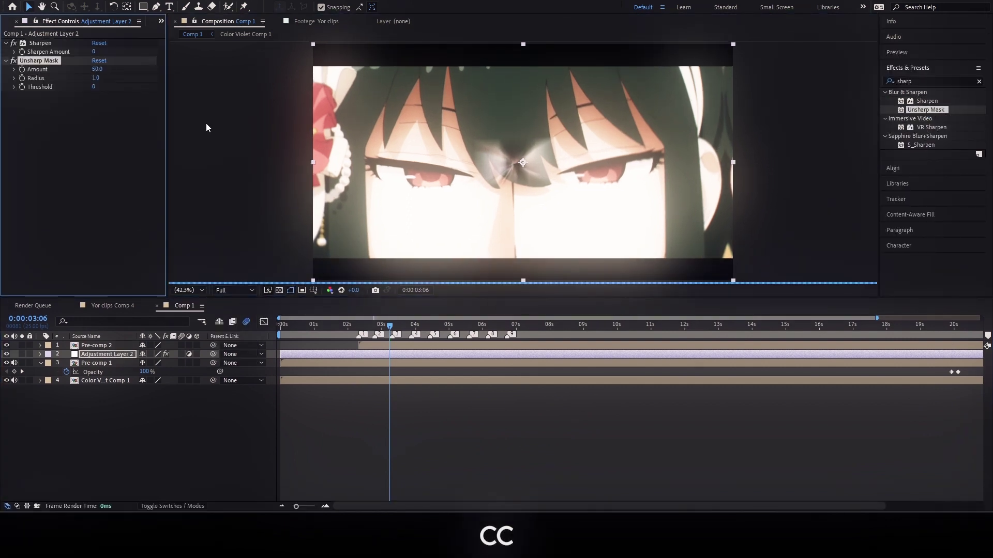
click(325, 507)
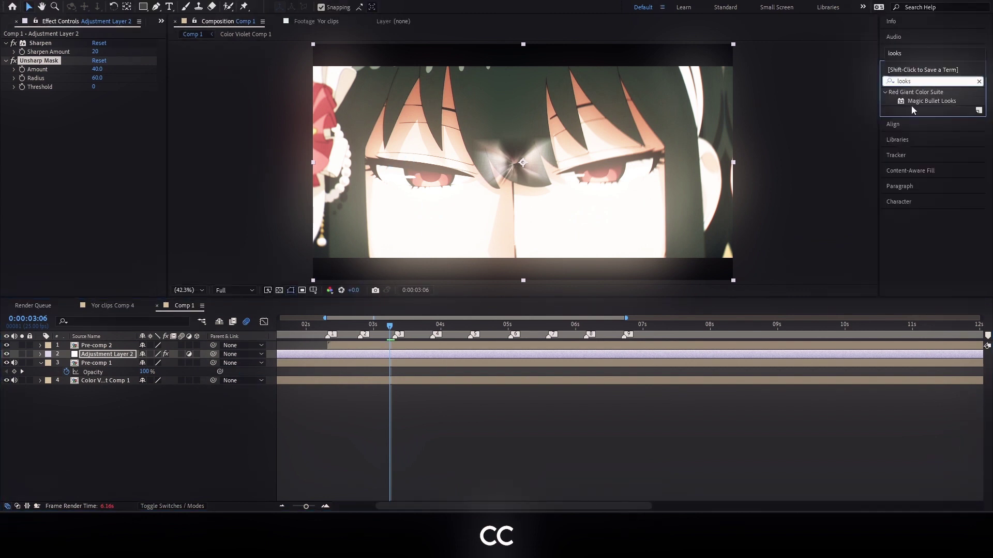
- Apply Magic Bullet Looks to the adjustment layer and add the Pop and Vignette tools to its look
double_click(923, 98)
click(37, 128)
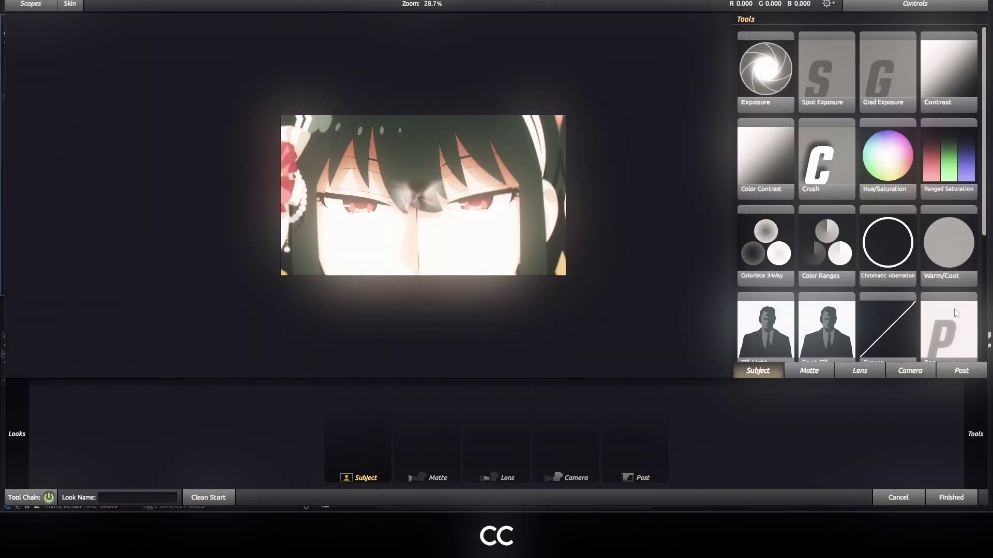
drag(956, 313, 357, 427)
click(496, 437)
mouse_move(971, 412)
drag(828, 155, 501, 427)
- Add an S Curve with contrast about 1.74 and brightness about 0.59, plus a Ranged HSL tool, to the look's Post stage
click(641, 436)
drag(848, 223, 642, 427)
drag(895, 88, 908, 82)
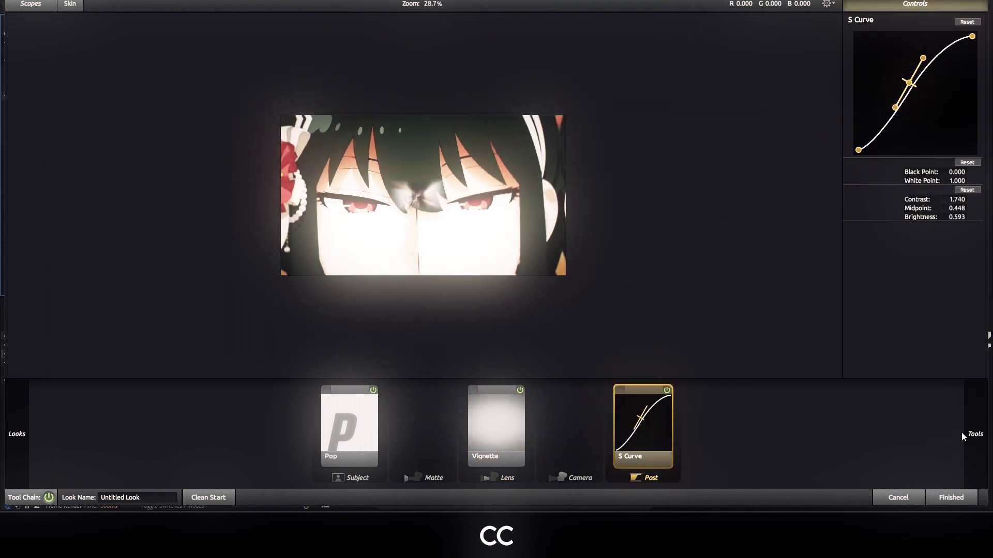
mouse_move(972, 436)
drag(853, 206, 661, 427)
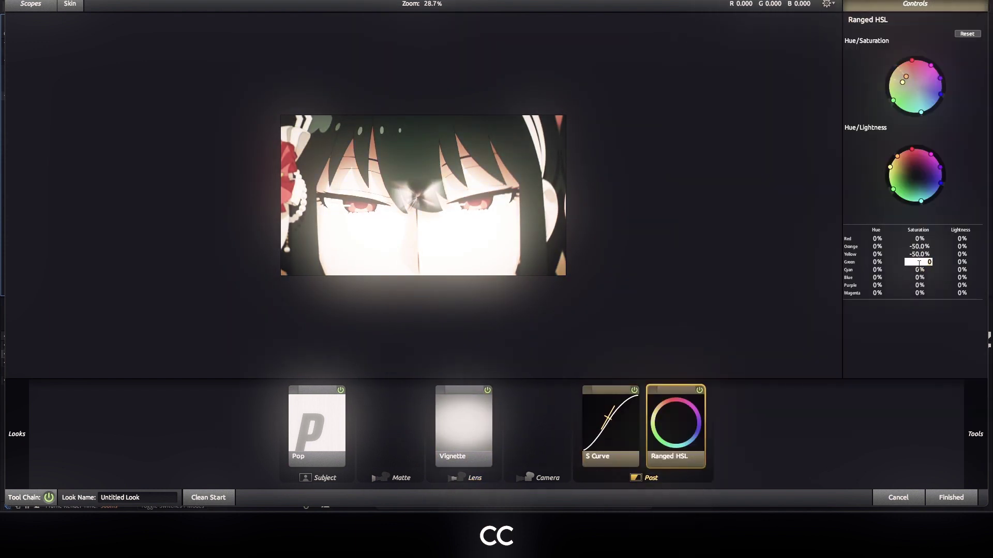